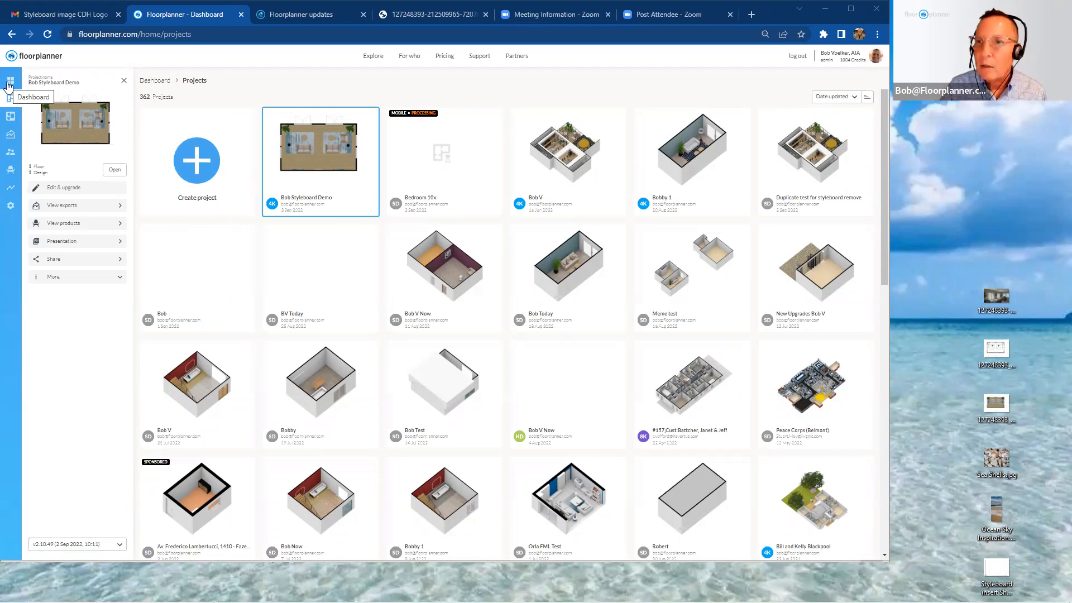
Open the full list of new features from the dashboard and review the posts from Styleboards down to Project level tweaks.
left_click(9, 84)
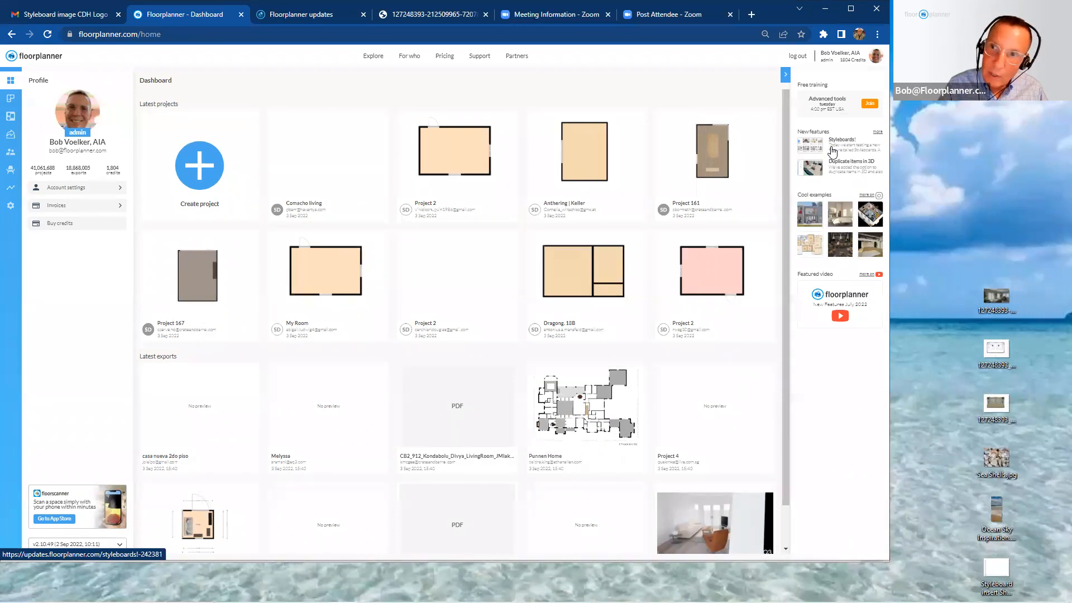
left_click(877, 132)
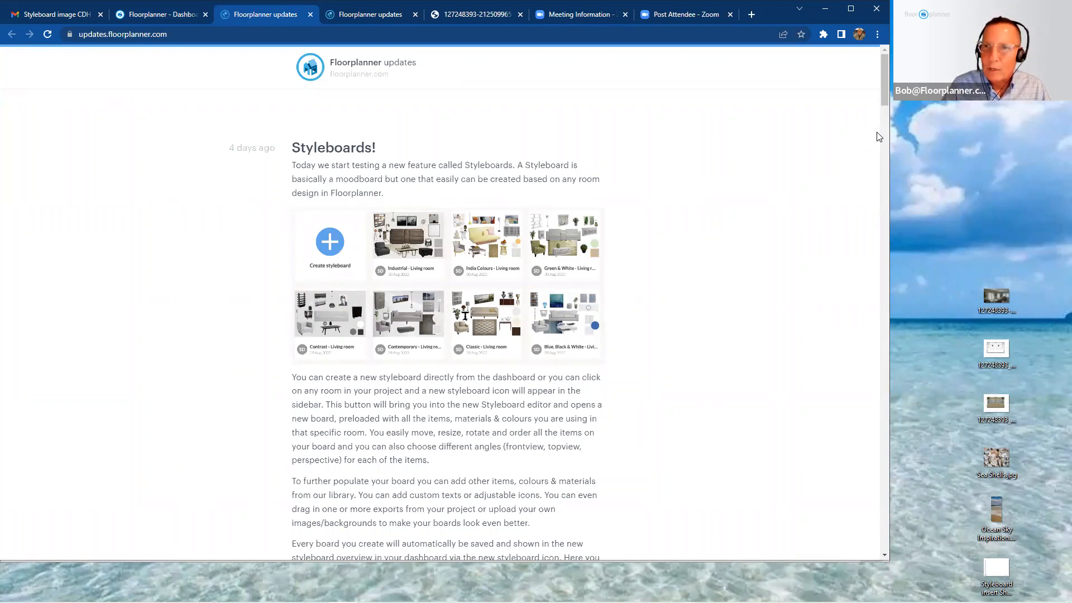
scroll(706, 211, "down", 4)
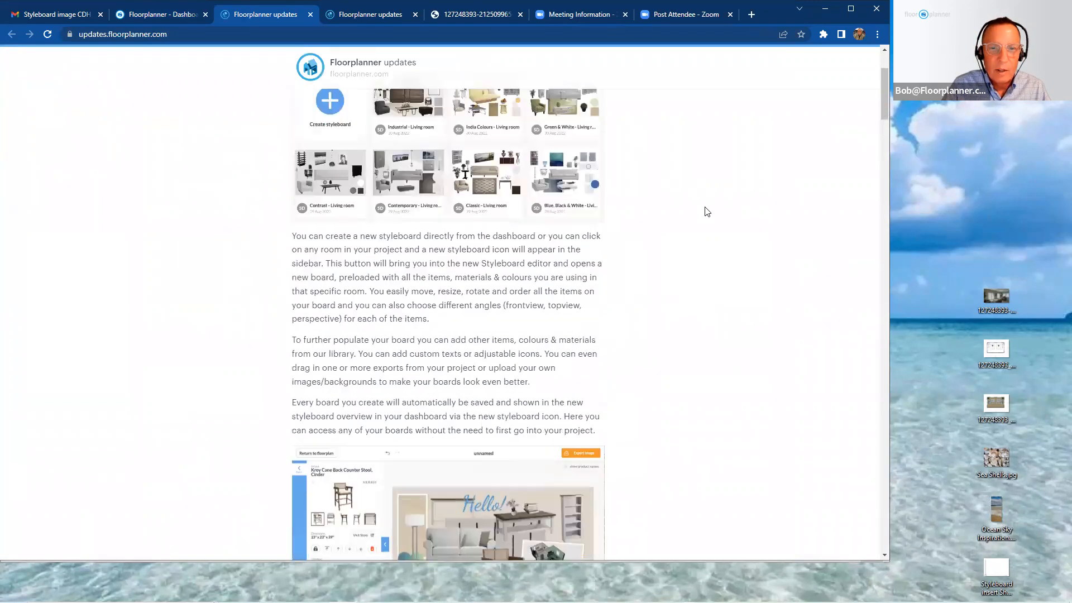
scroll(706, 211, "down", 8)
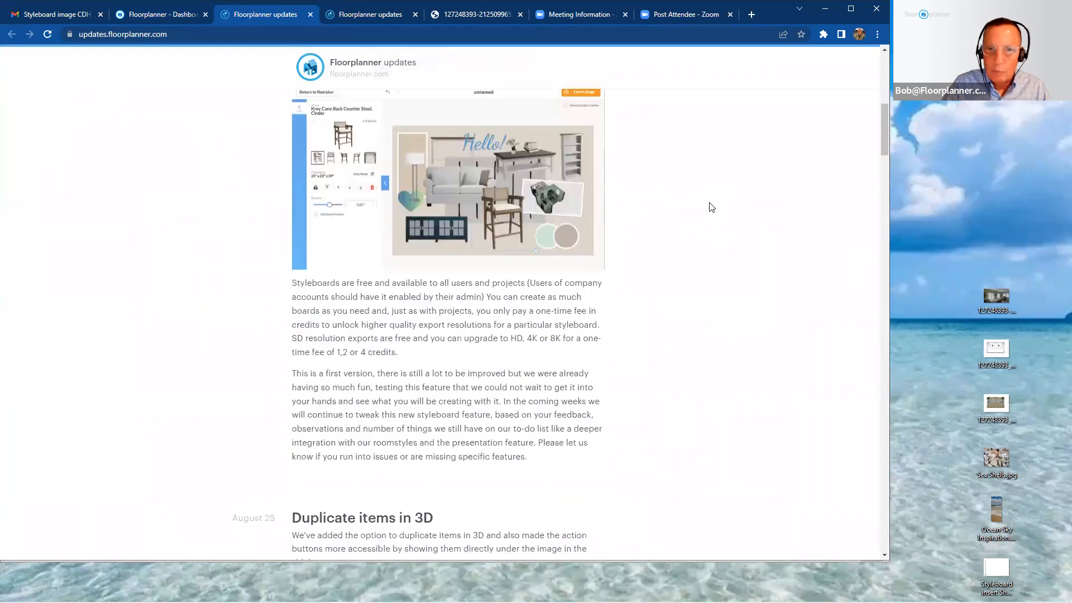
scroll(712, 207, "down", 12)
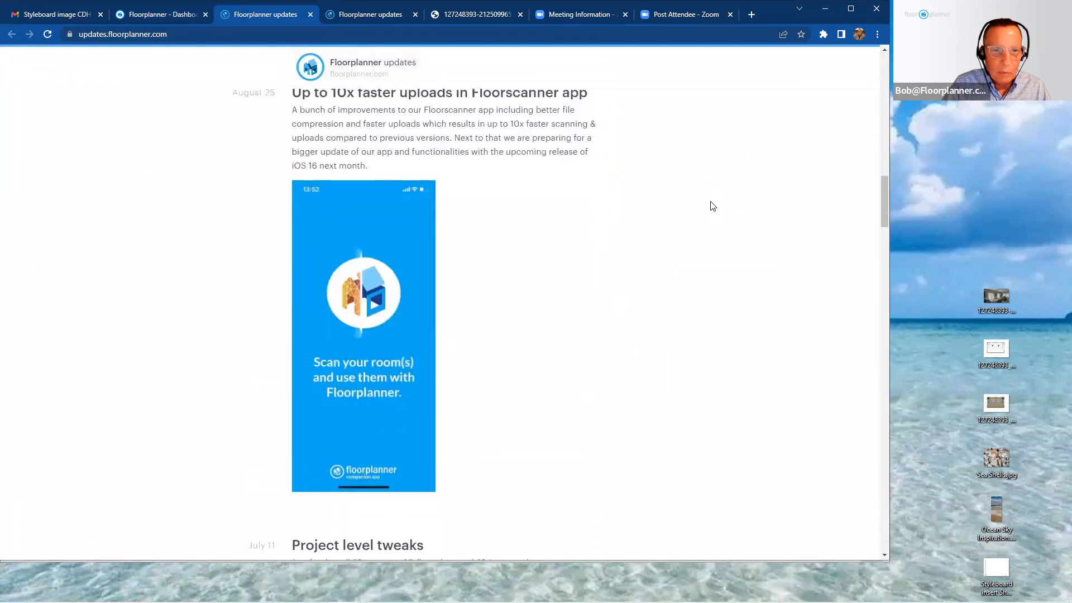
scroll(712, 207, "down", 5)
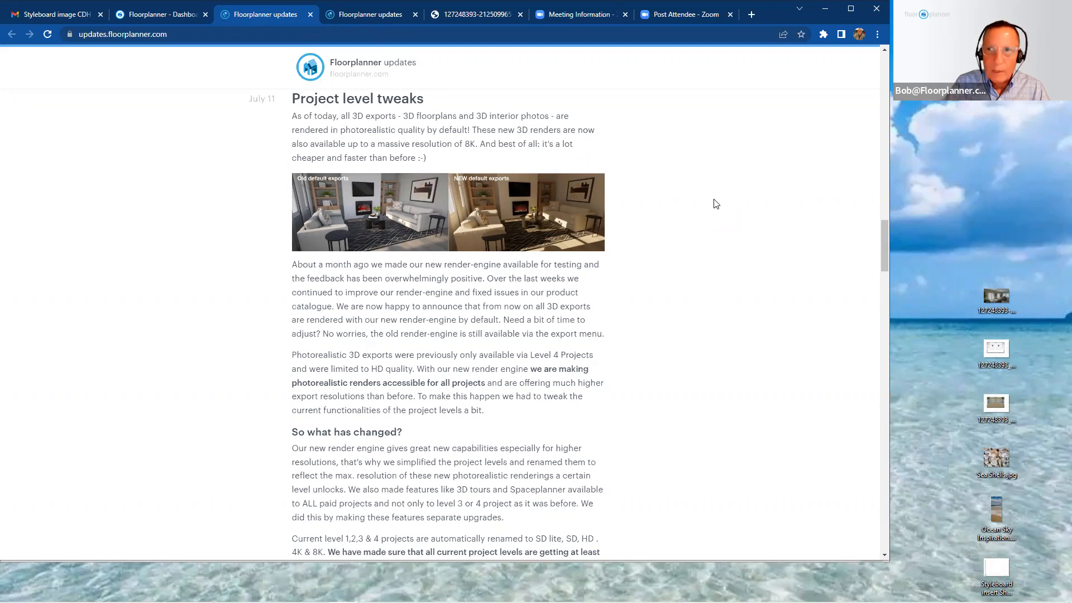
scroll(716, 203, "up", 7)
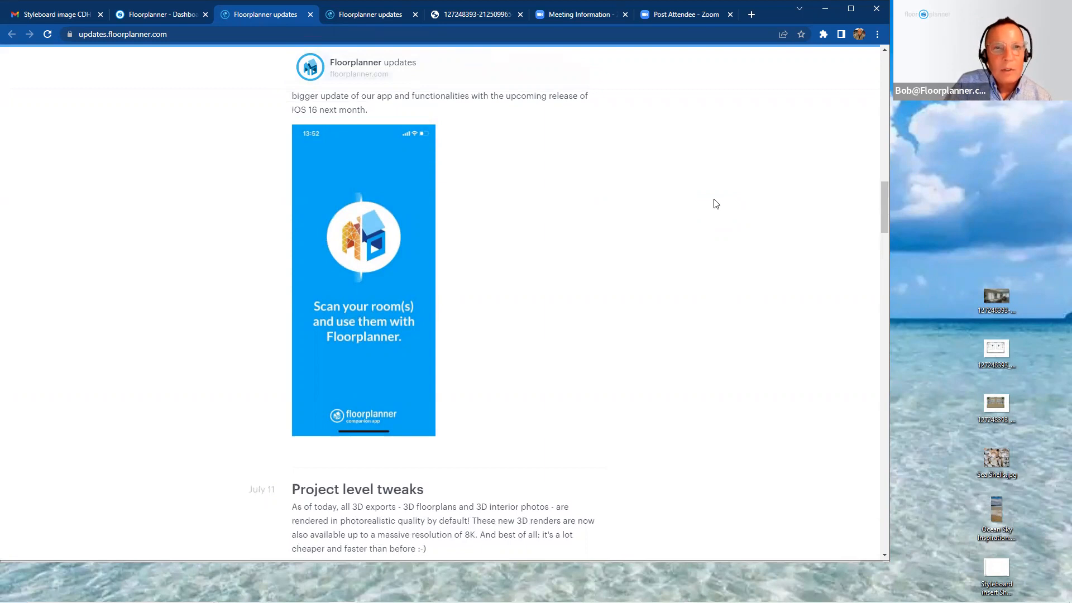
scroll(716, 204, "up", 2)
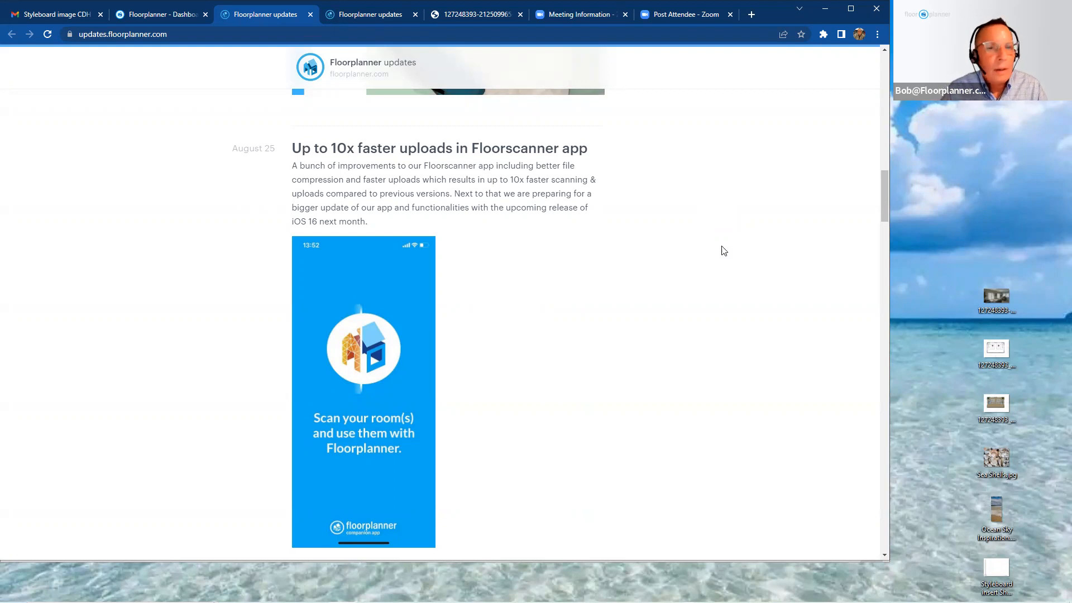
Switch to the Floorscanner slide show in PowerPoint, page through it to the bedroom photo, and minimize it.
mouse_move(592, 602)
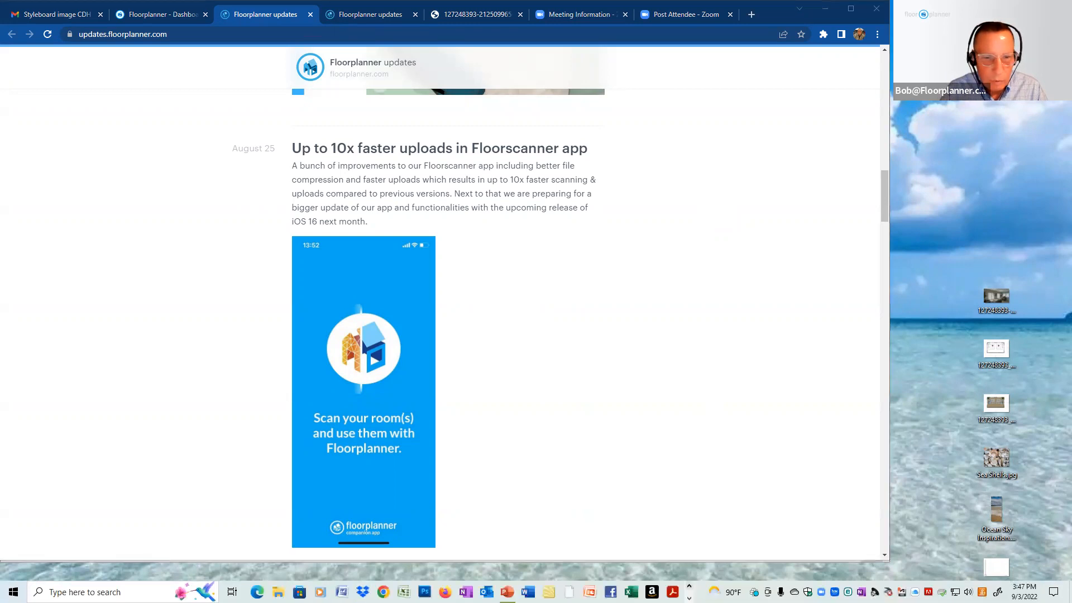
mouse_move(508, 592)
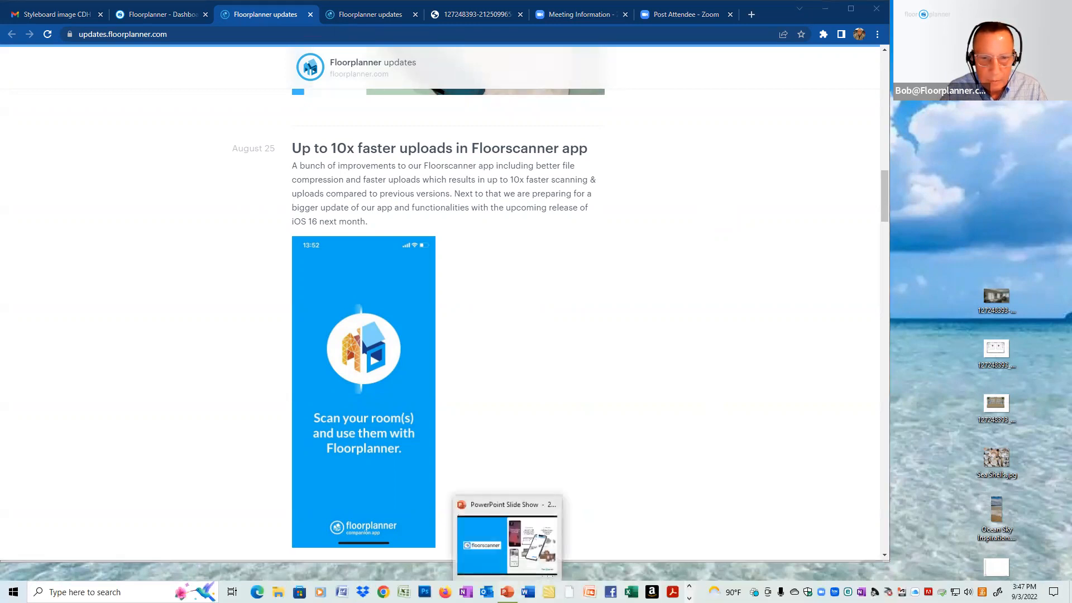
left_click(508, 564)
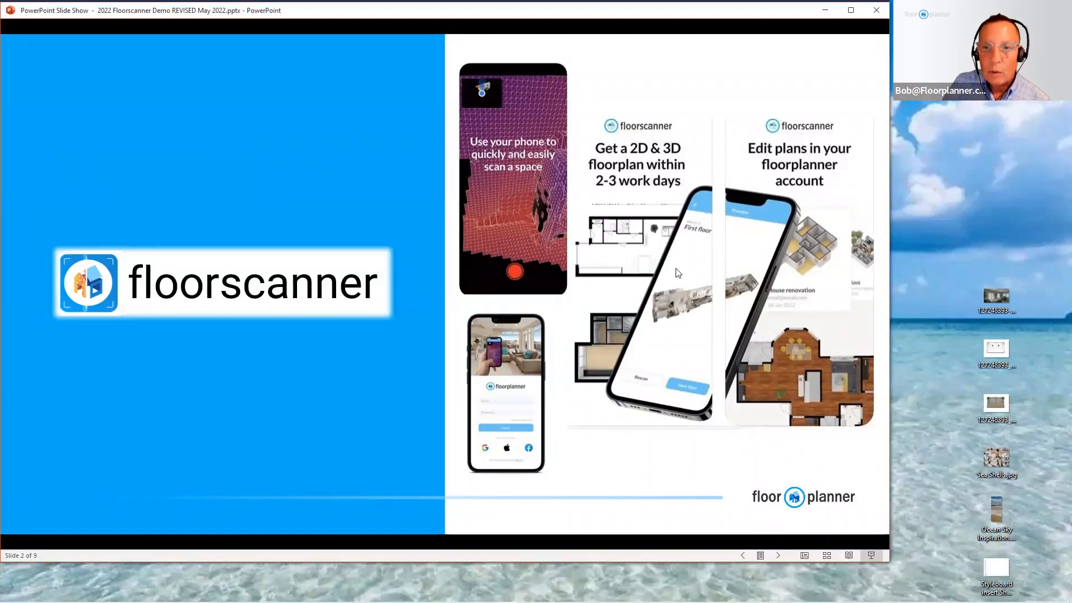
left_click(657, 441)
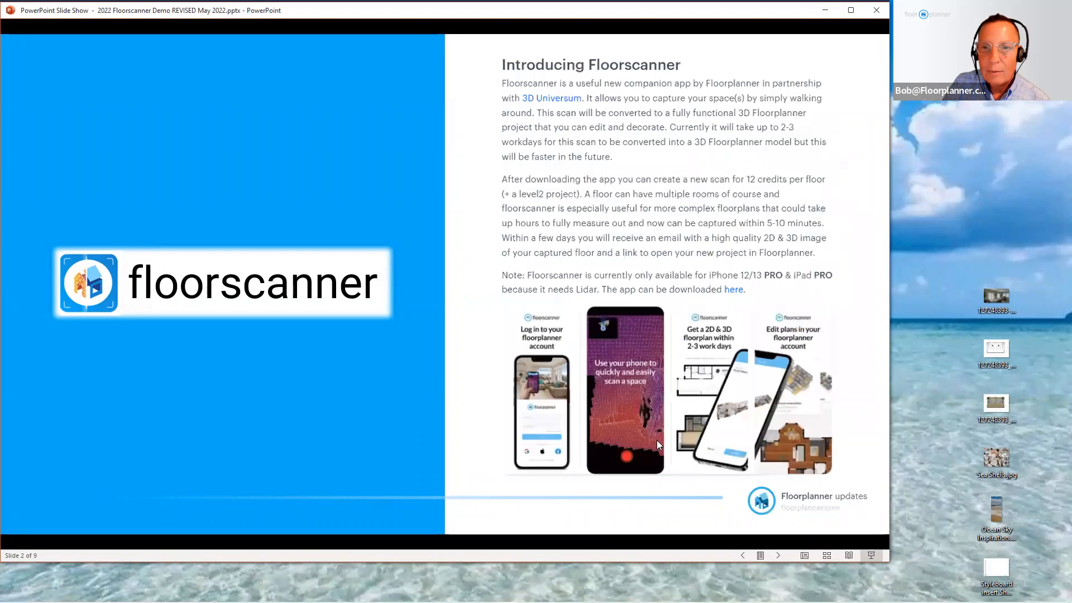
left_click(658, 435)
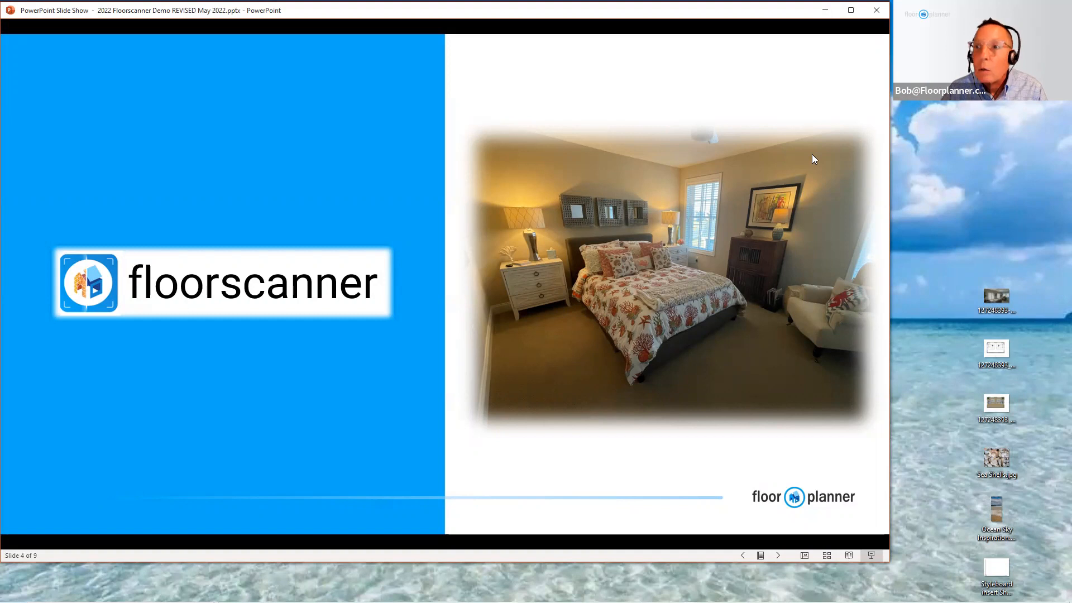
left_click(824, 12)
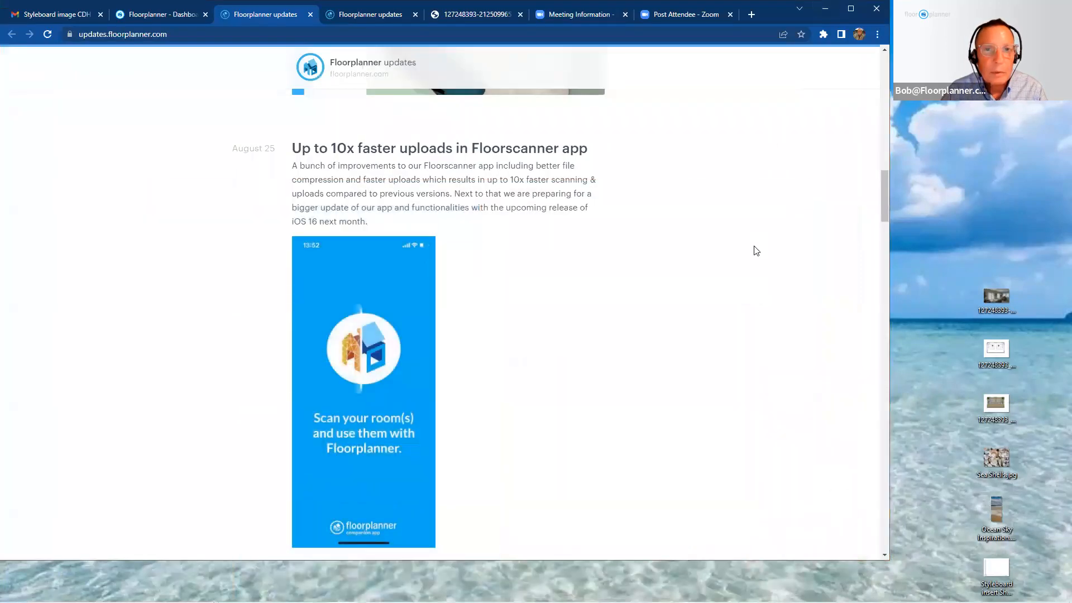
Go back up the updates page to the "Duplicate items in 3D" post.
scroll(756, 253, "up", 5)
scroll(755, 253, "up", 1)
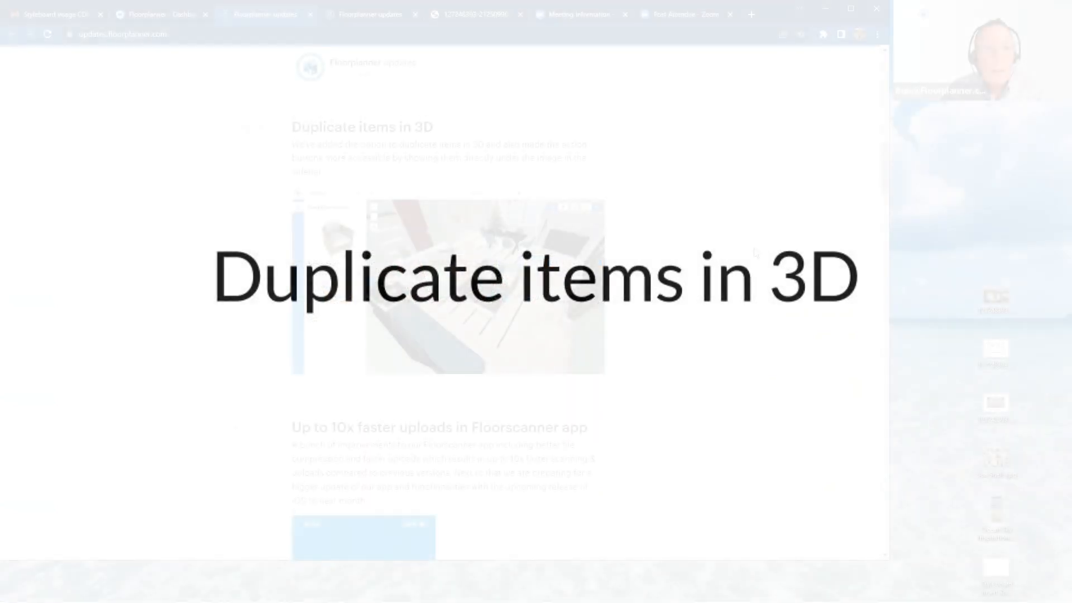
scroll(755, 253, "up", 1)
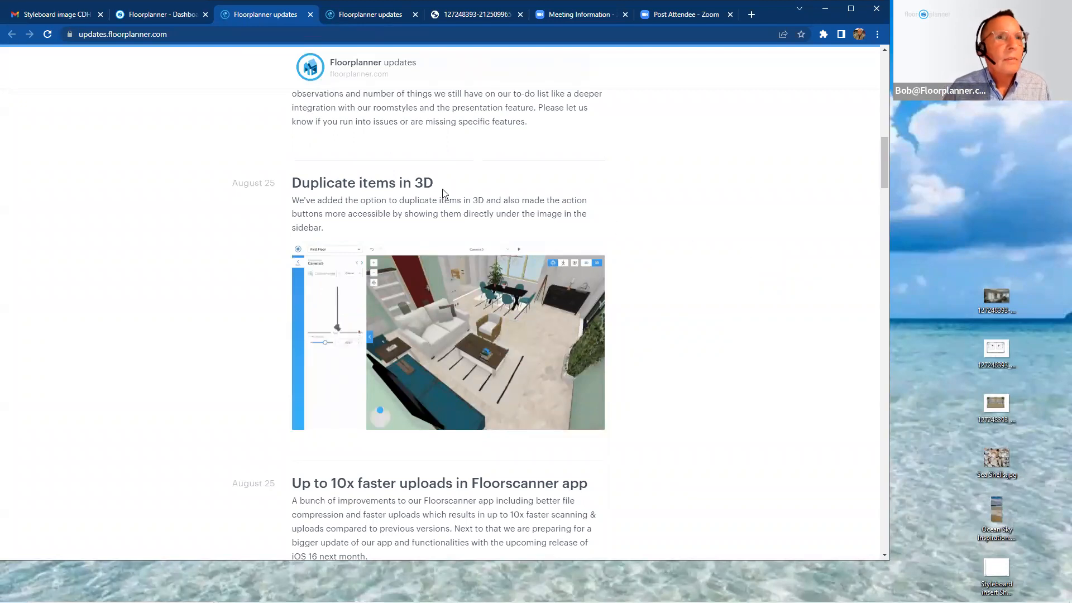
Return to the Floorplanner project list and open the Styleboard Demo project in the editor.
left_click(148, 17)
left_click(11, 98)
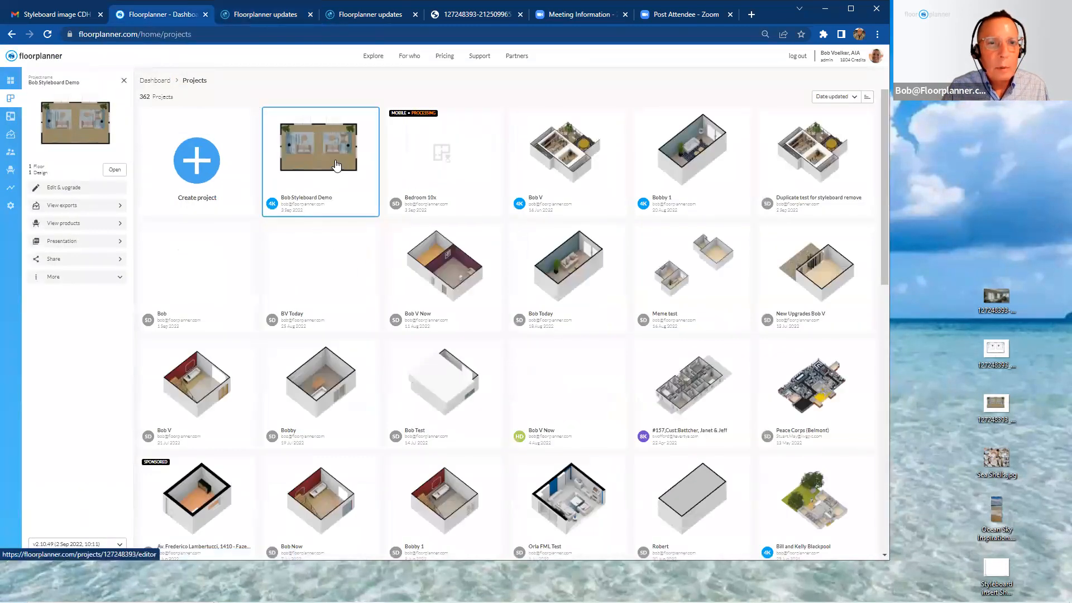
left_click(336, 163)
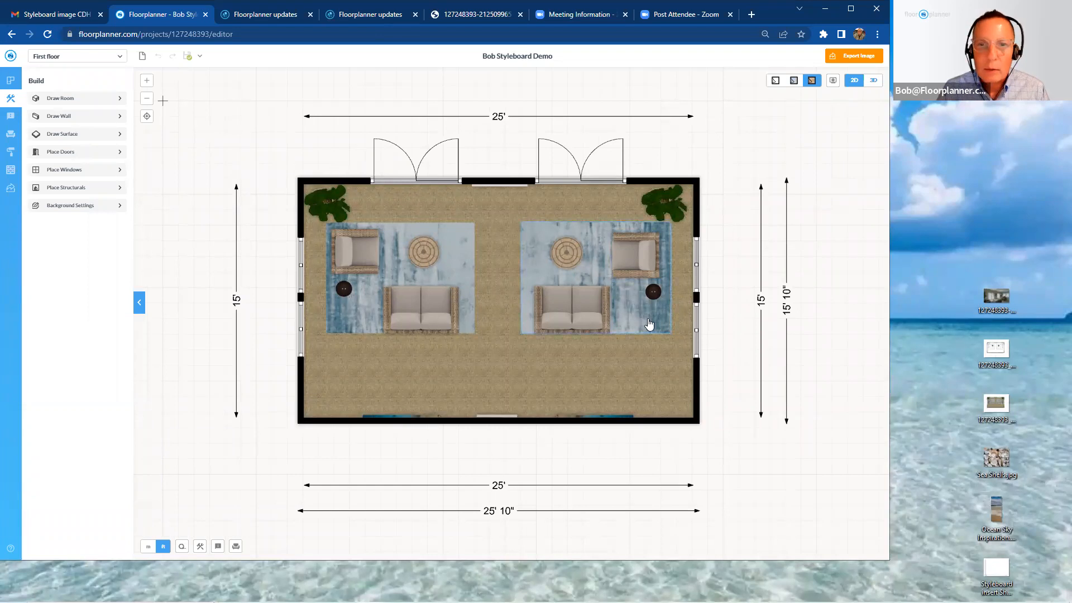
Show the duplicate option for a loveseat in the 2D plan, deselect it, and switch the room to 3D view.
left_click(564, 311)
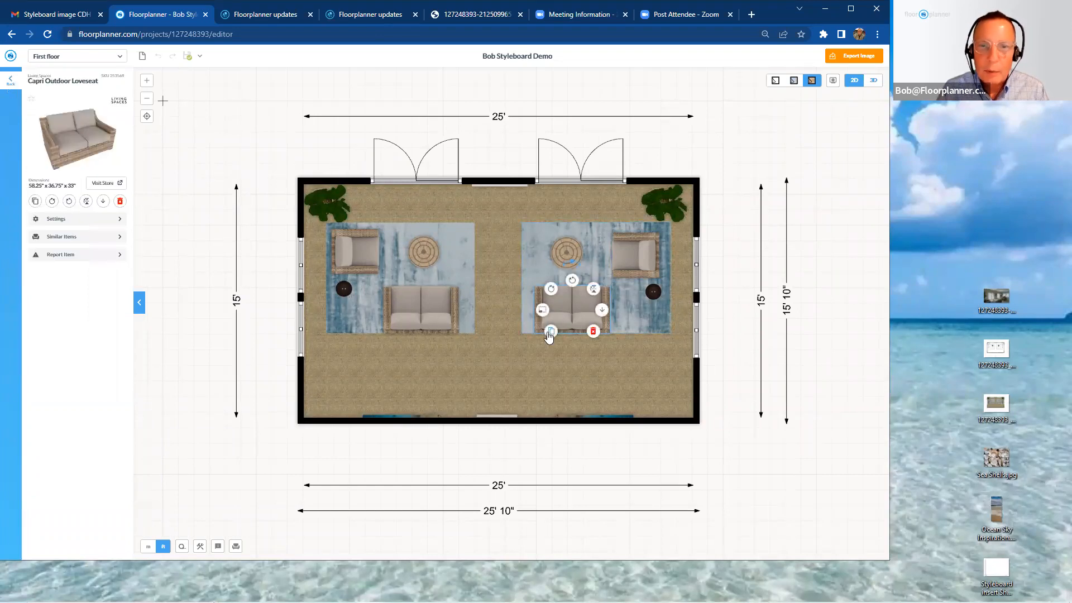
left_click(739, 374)
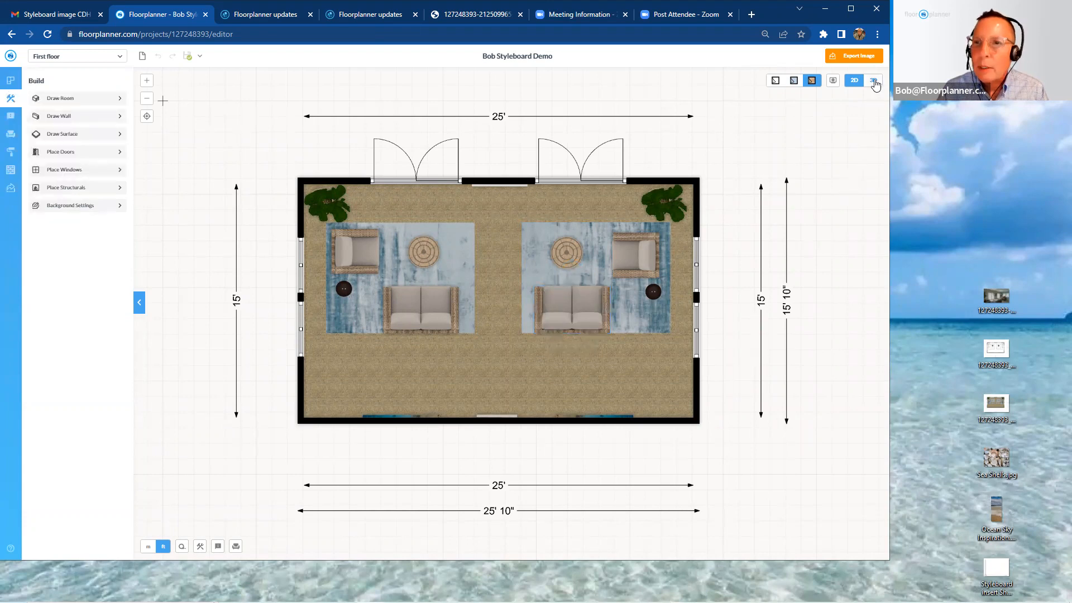
left_click(873, 107)
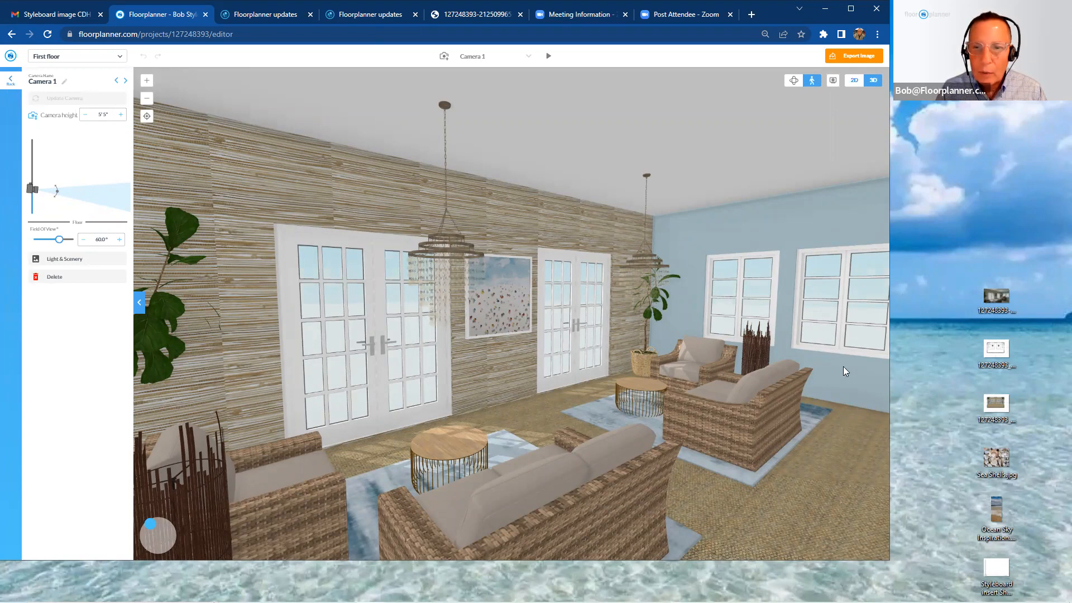
Select the Capri Outdoor Loveseat nearest the windows in 3D and review its size, height and rotation settings.
left_click(765, 403)
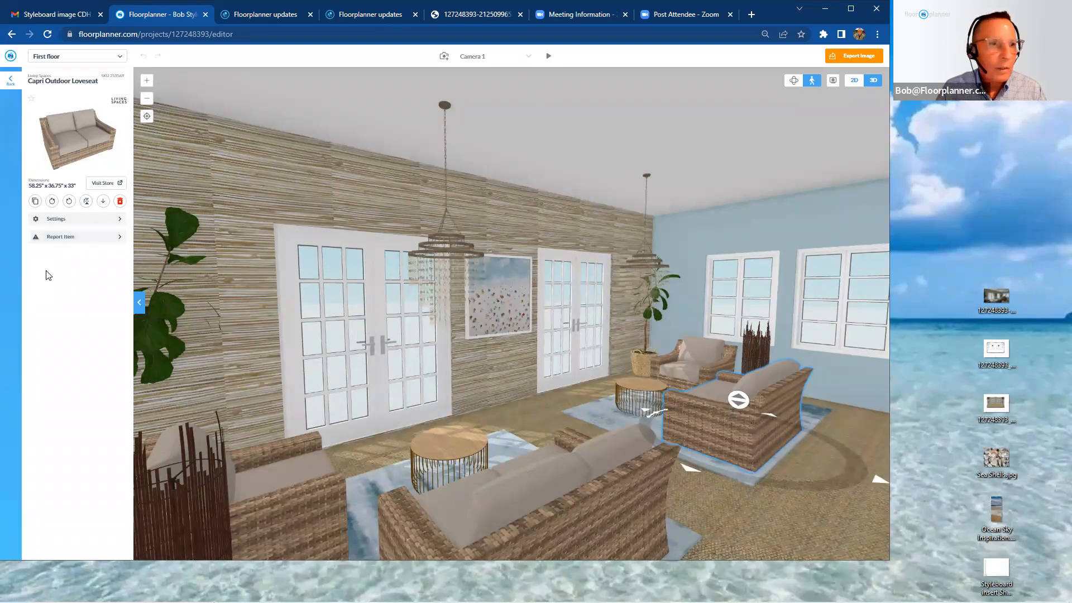
left_click(62, 222)
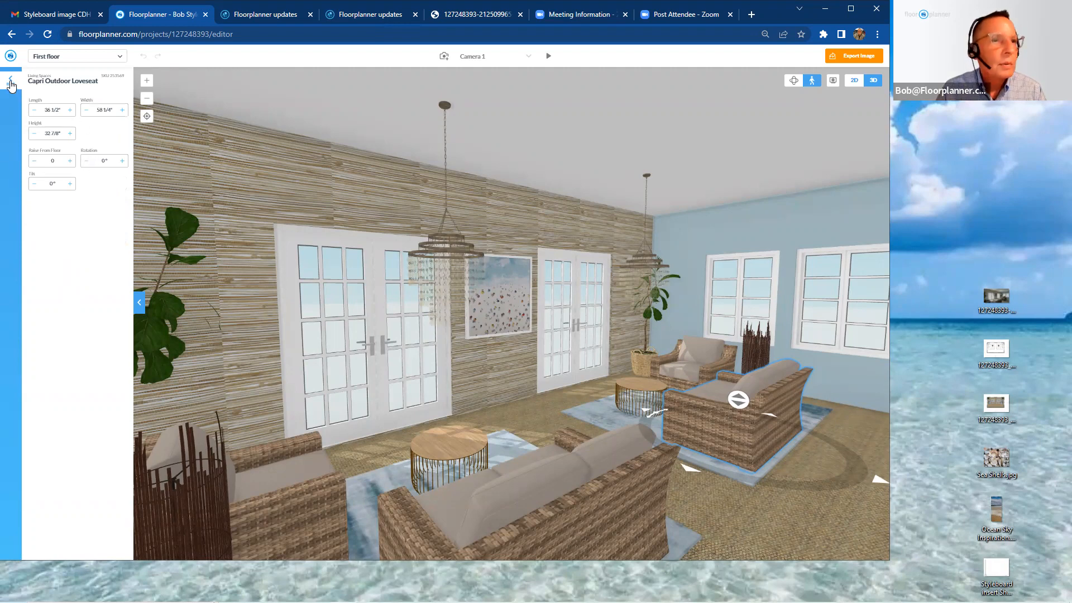
left_click(10, 83)
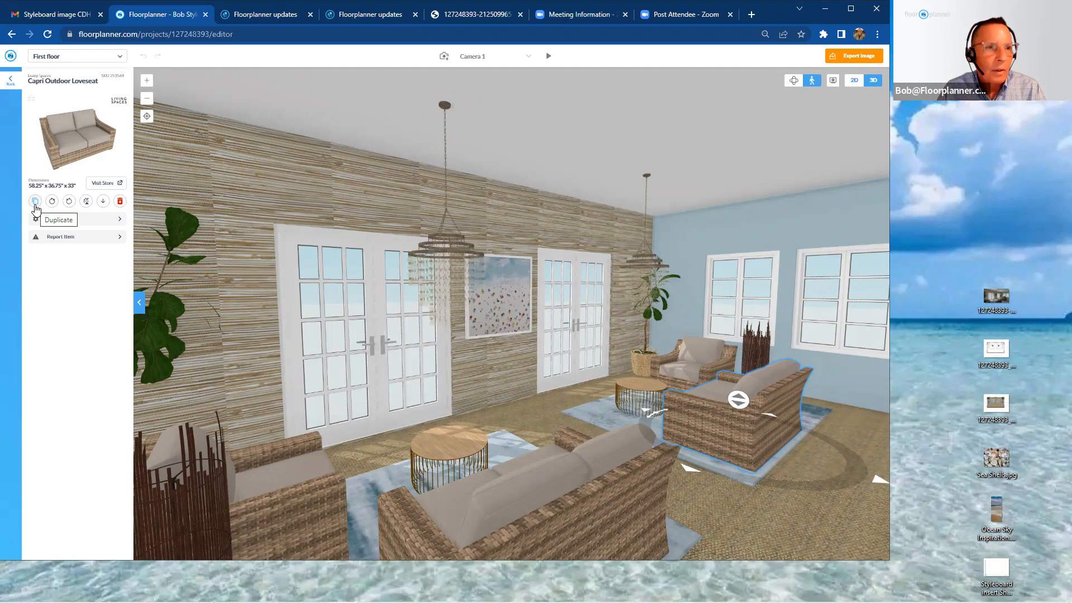
Duplicate the selected Capri Outdoor Loveseat in 3D and move the copy forward on the floor.
left_click(34, 206)
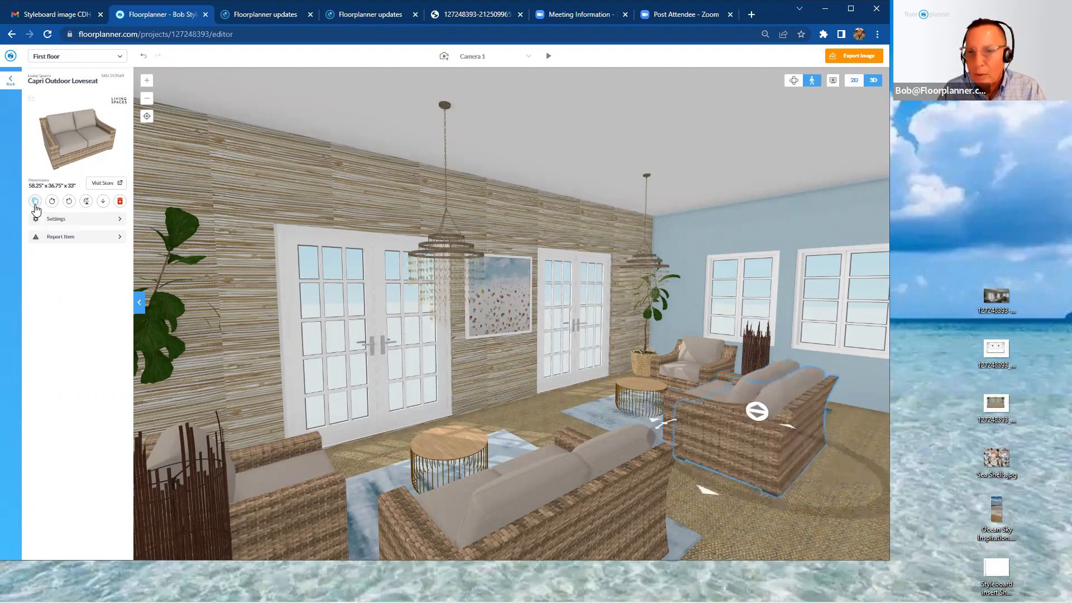
left_click_drag(706, 499, 733, 521)
mouse_move(746, 427)
left_mouse_down()
mouse_move(745, 395)
mouse_move(740, 444)
left_mouse_up()
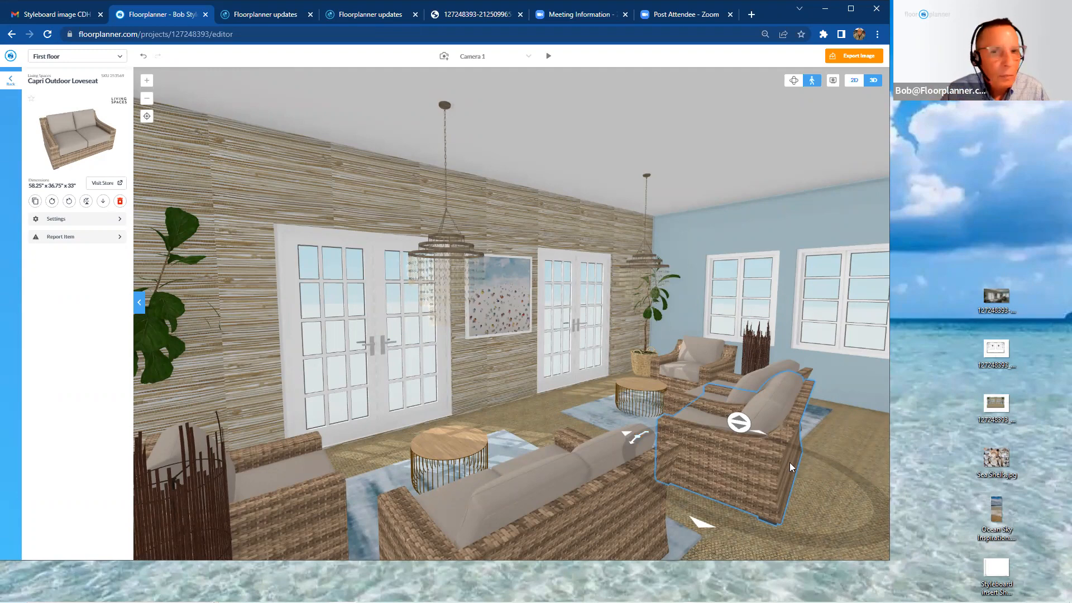
left_click(732, 546)
left_click(751, 490)
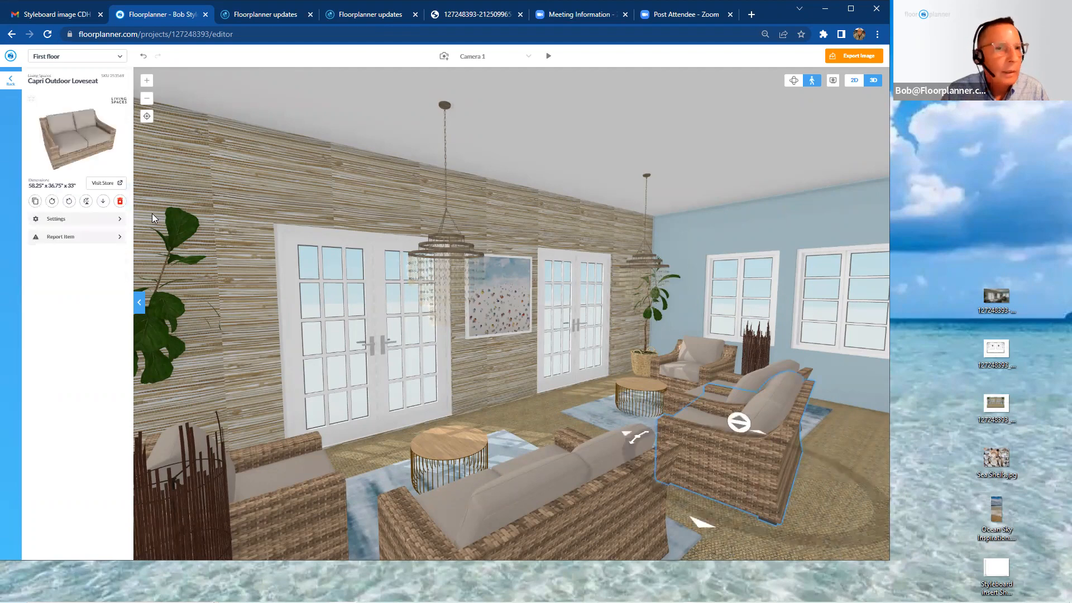
Delete the duplicated loveseat and return to the 2D floor plan.
left_click(122, 202)
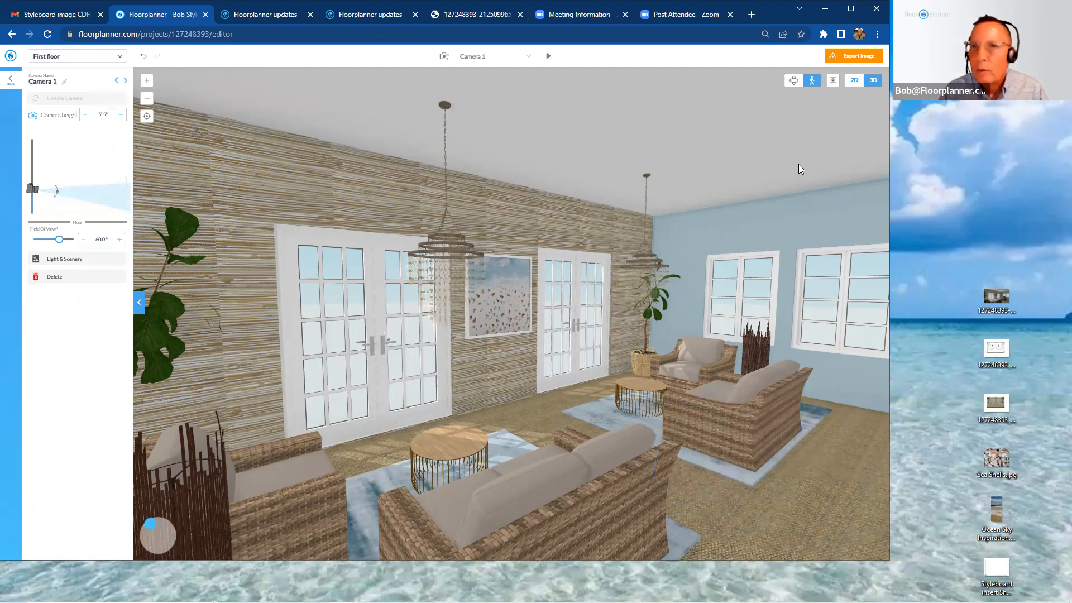
left_click(853, 81)
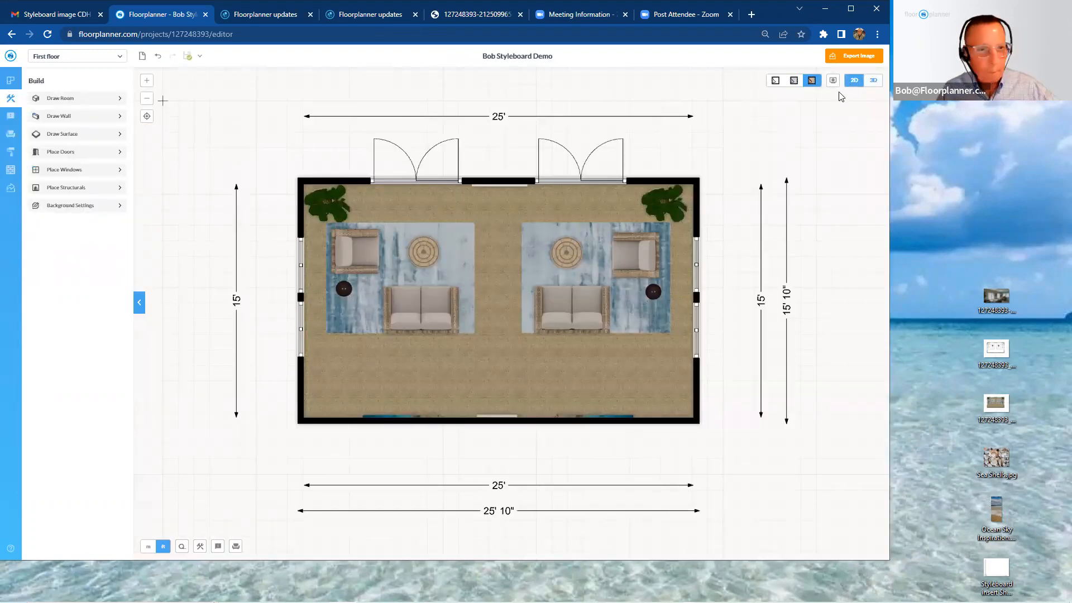
Return to the Floorplanner updates page and read the Styleboards post through its editor preview, export resolutions and credit fees.
left_click(277, 18)
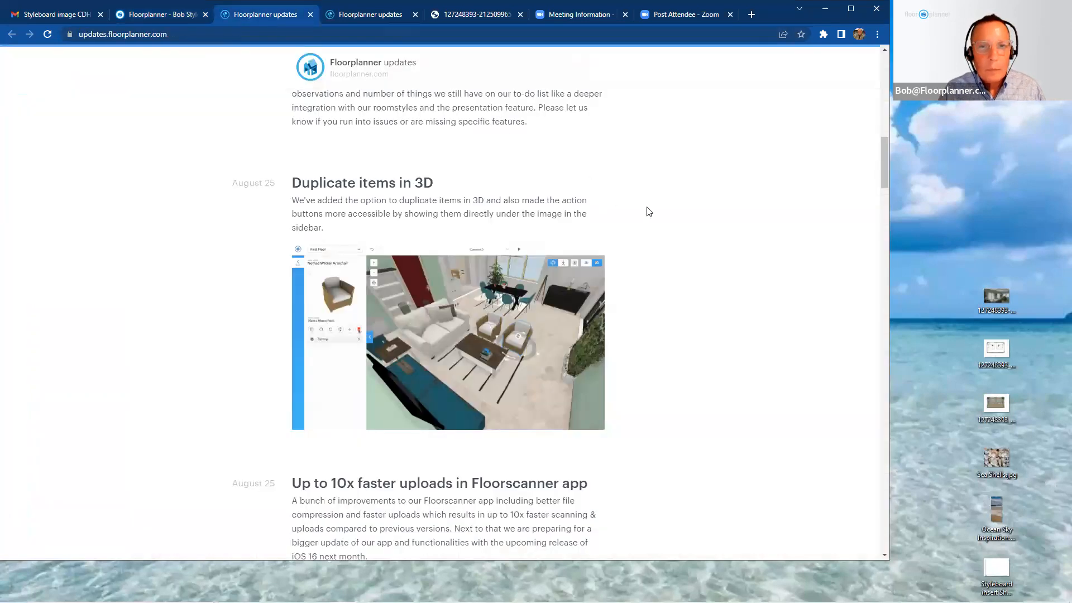
scroll(671, 227, "up", 1)
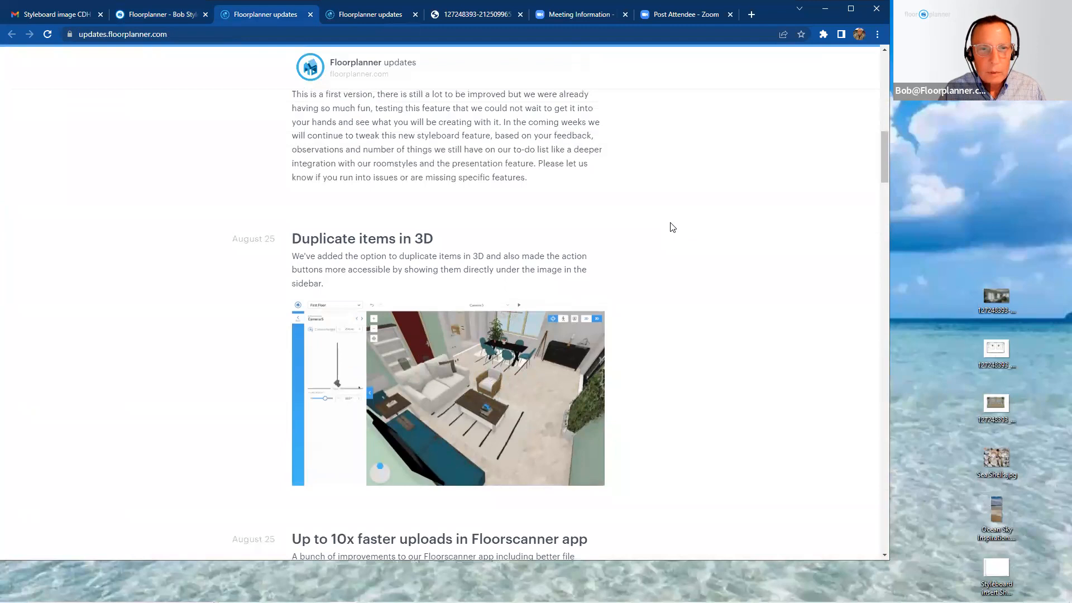
scroll(672, 227, "up", 5)
scroll(672, 227, "up", 5)
scroll(672, 227, "up", 4)
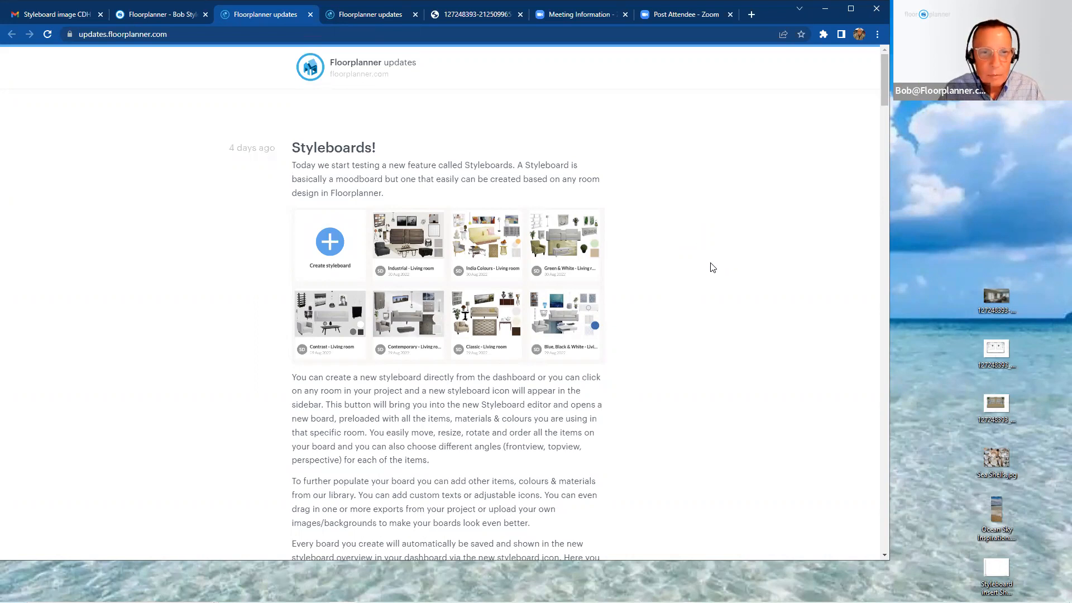
scroll(713, 268, "down", 1)
scroll(712, 268, "down", 2)
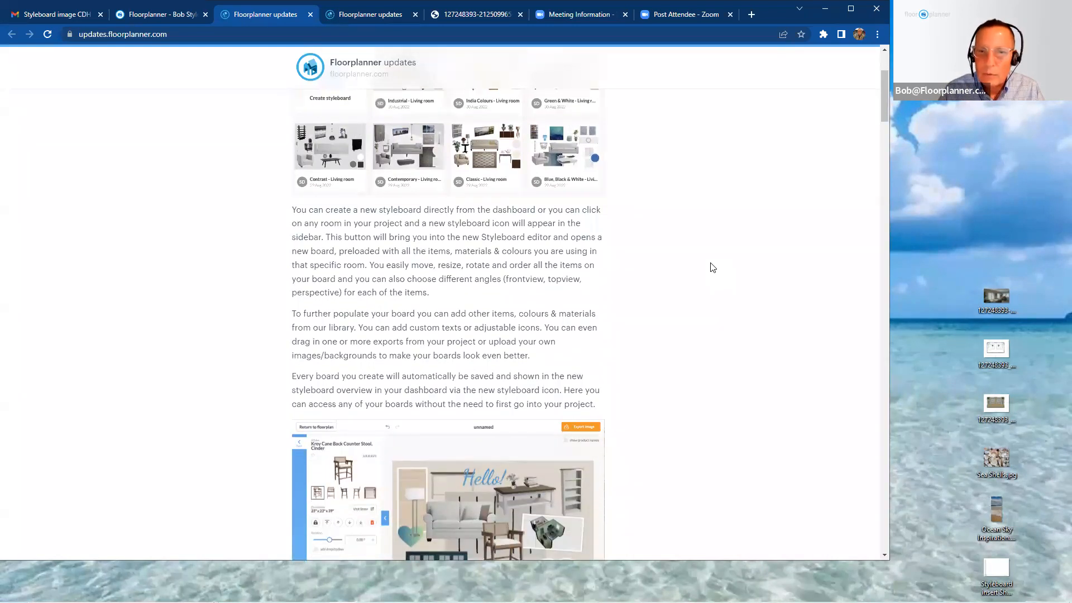
scroll(713, 267, "down", 1)
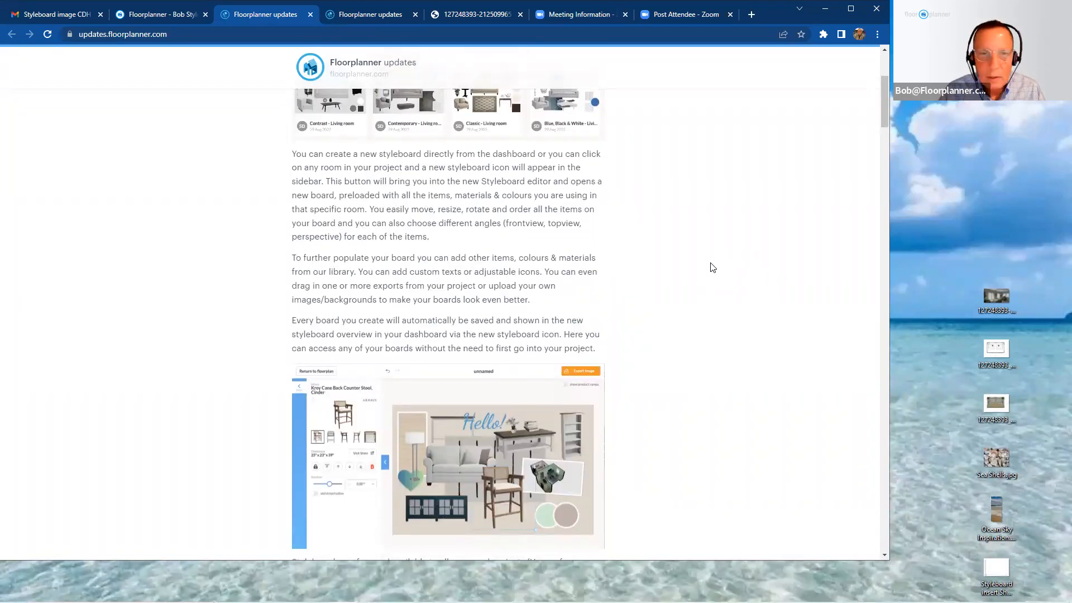
scroll(713, 267, "down", 4)
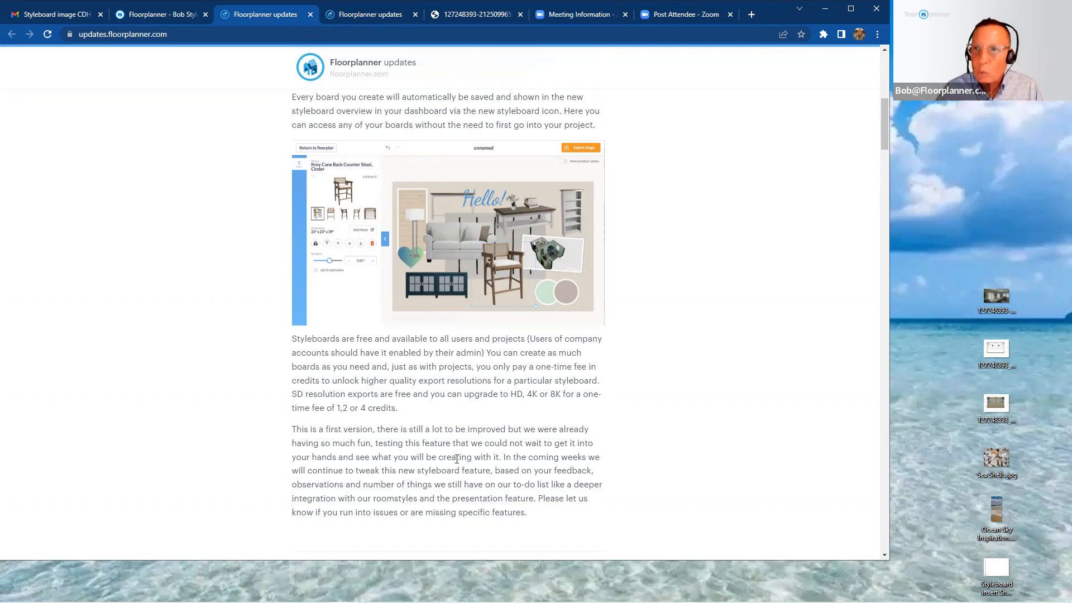
Go from the Styleboards post to the Styleboard demo project, view the room in 3D and return to the 2D plan.
scroll(518, 414, "up", 5)
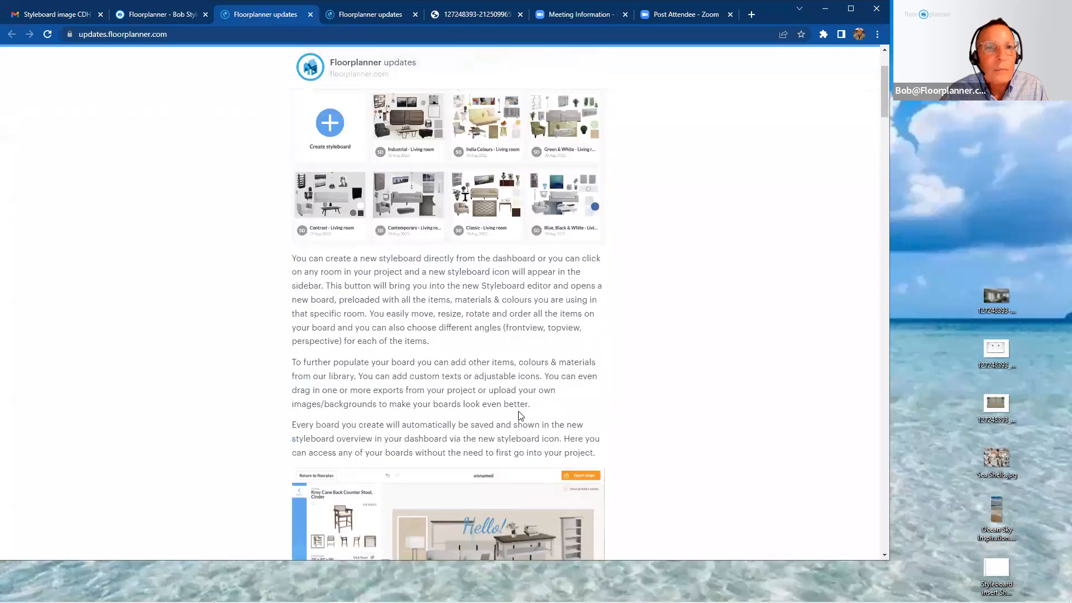
scroll(518, 416, "up", 1)
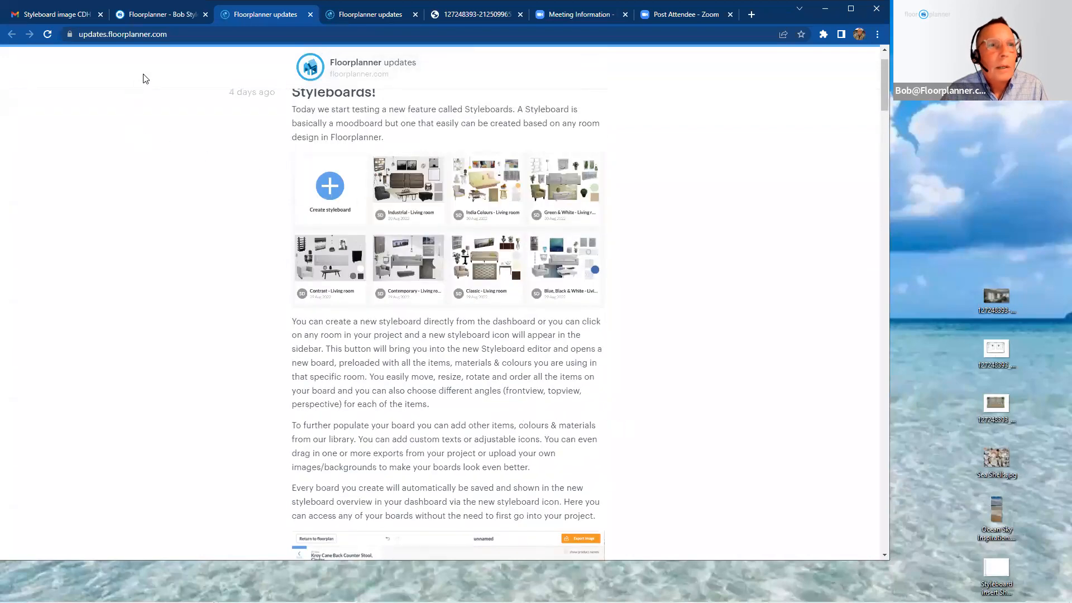
left_click(175, 15)
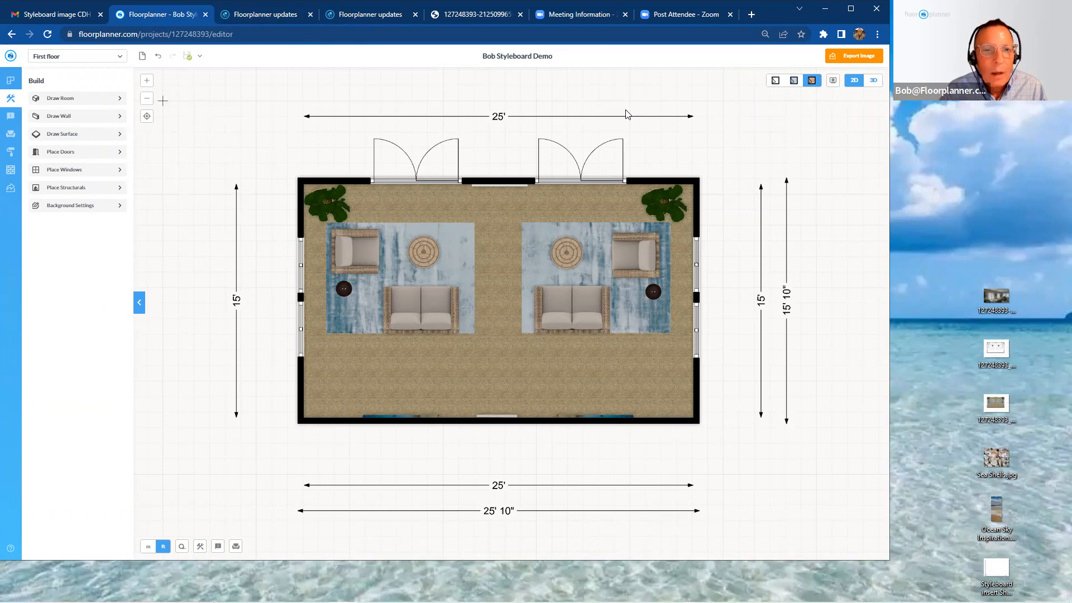
scroll(649, 128, "up", 1)
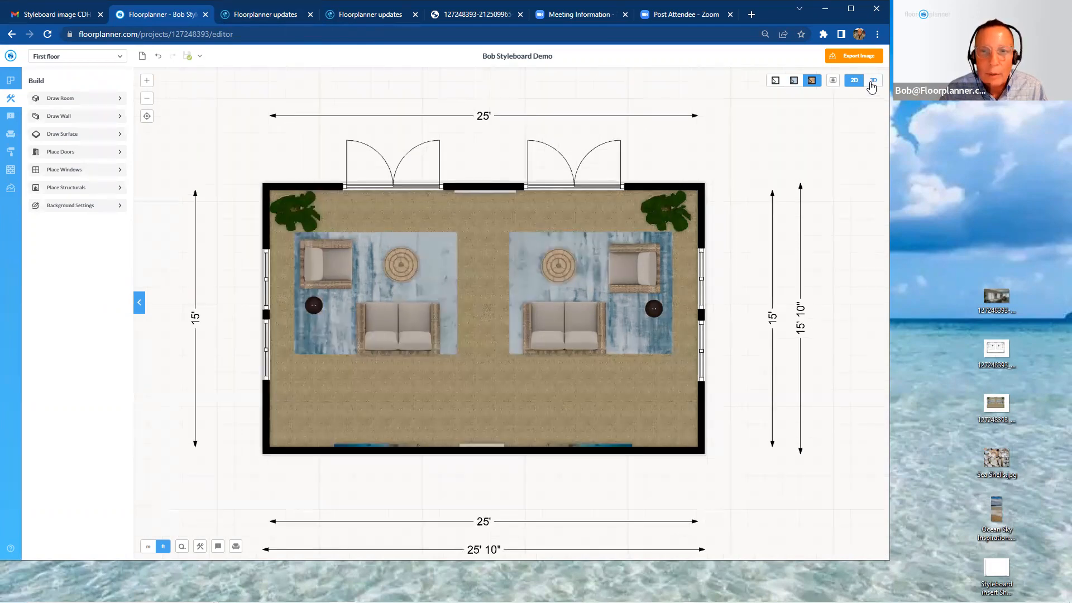
left_click(872, 82)
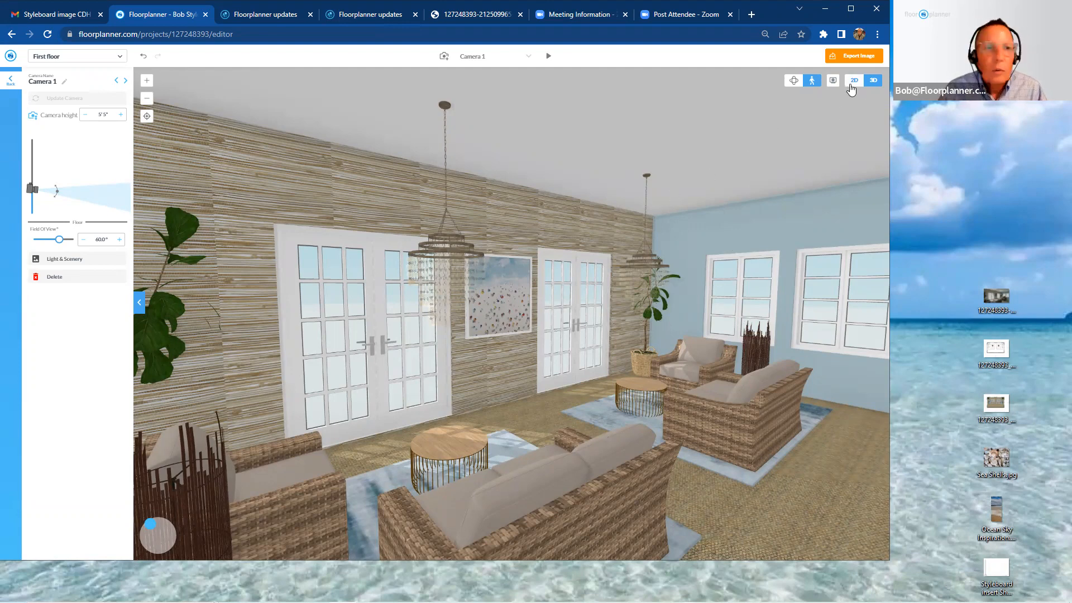
left_click(853, 81)
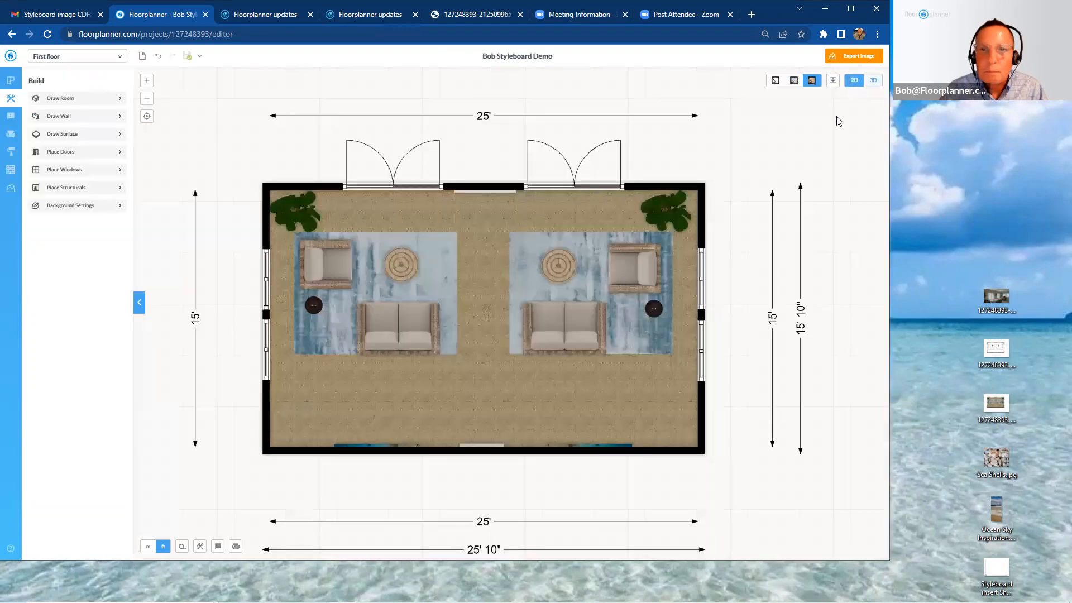
Create a styleboard from the room in the floor plan and title it "Ocean Concept".
left_click(690, 454)
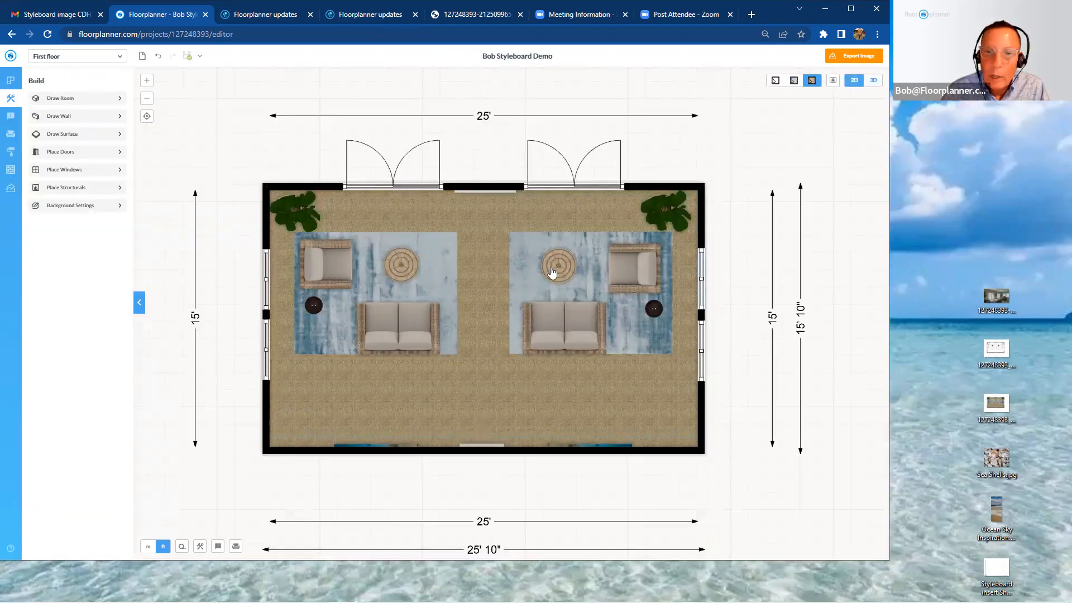
left_click(492, 387)
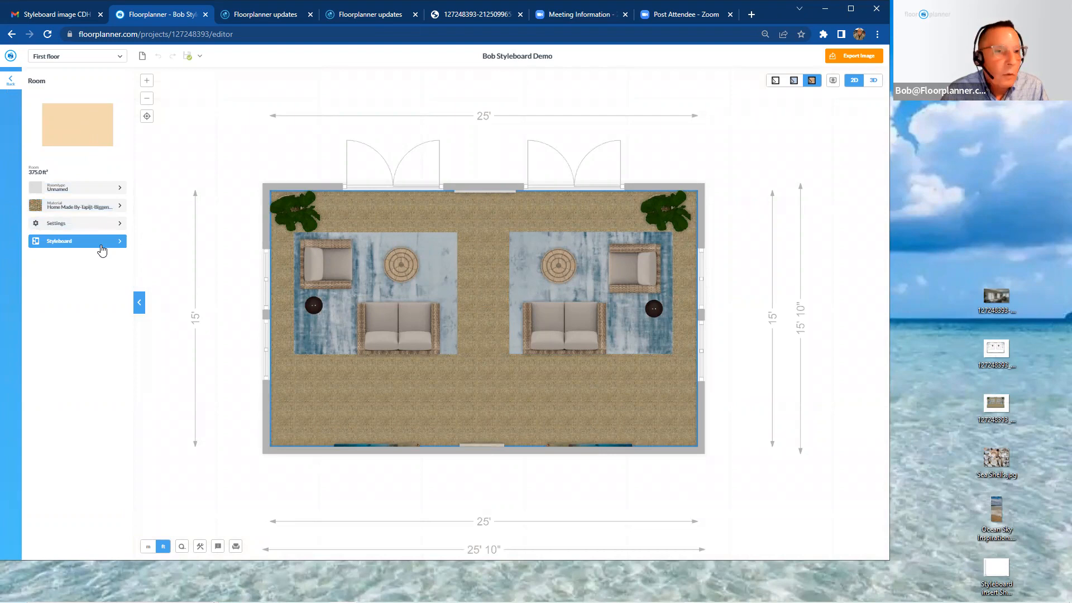
left_click(102, 251)
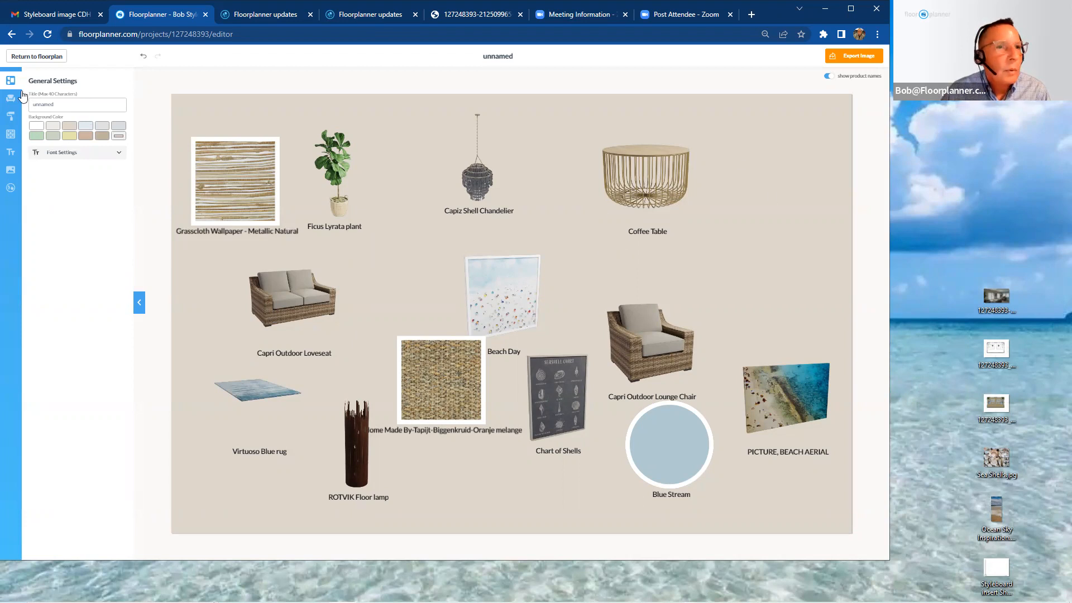
double_click(74, 104)
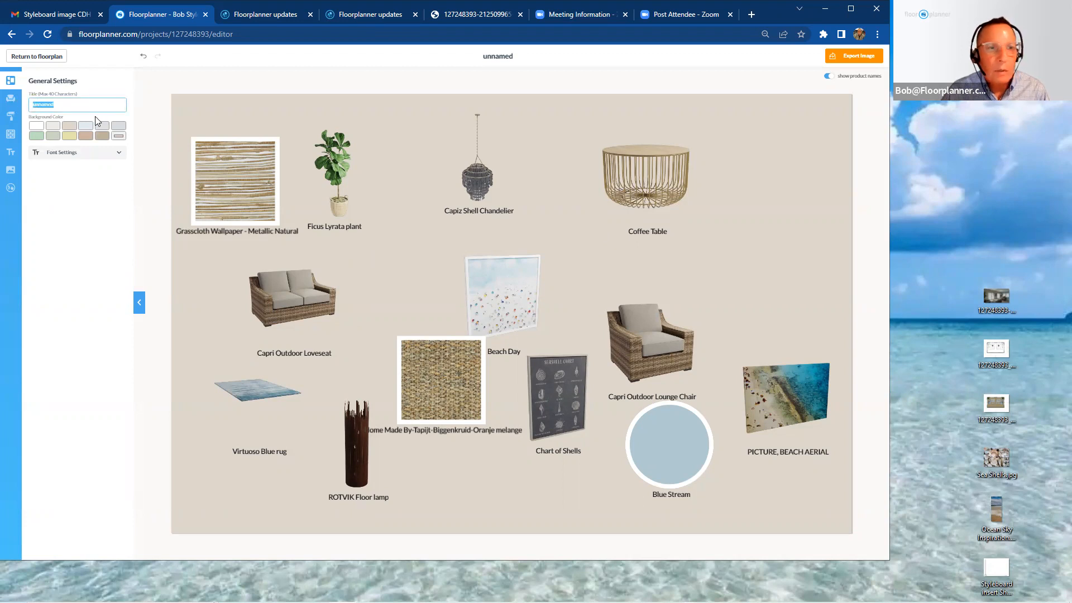
type("Ocean Concept")
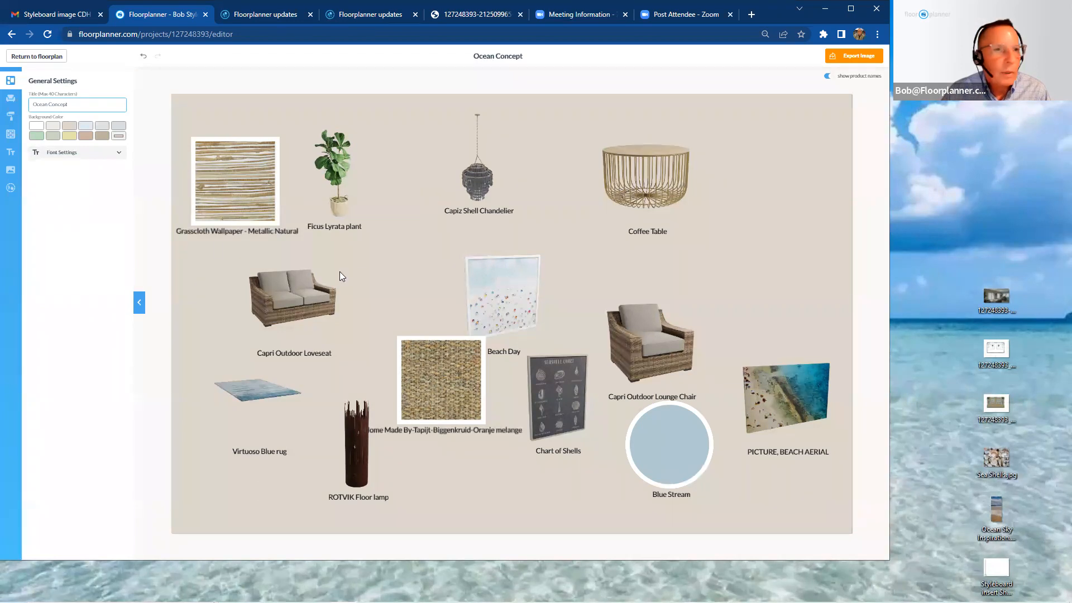
Try white, light grey, light blue and green preset backgrounds on the styleboard and return to beige.
left_click(35, 127)
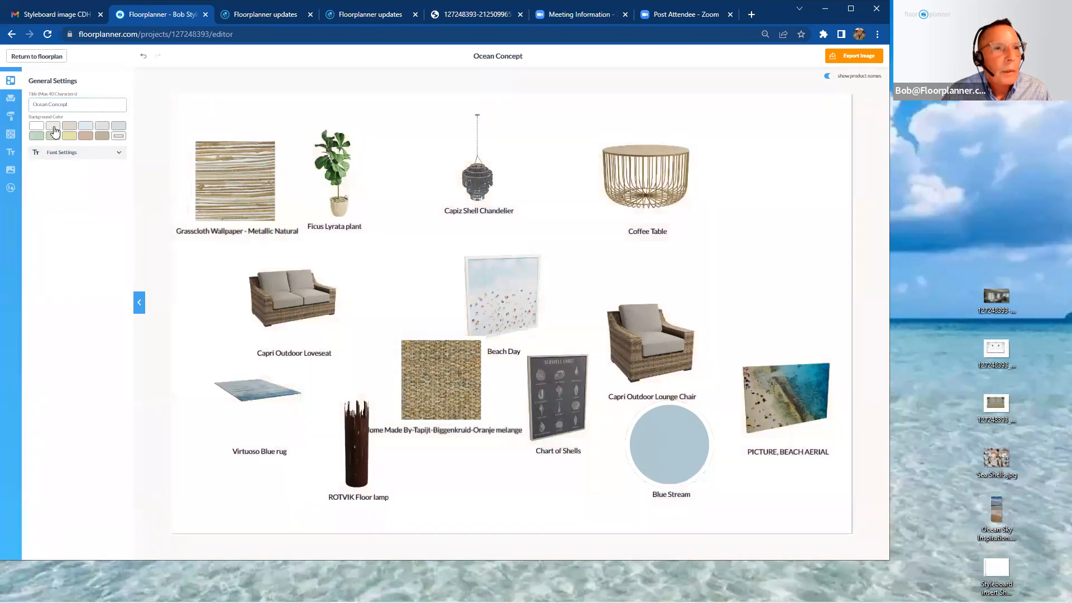
left_click(54, 129)
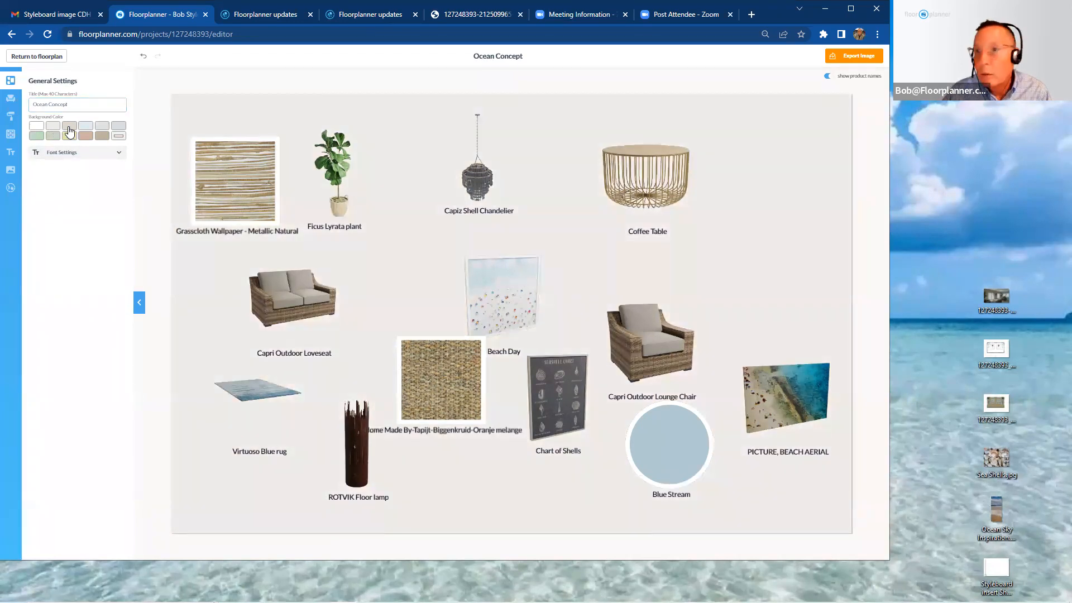
left_click(69, 130)
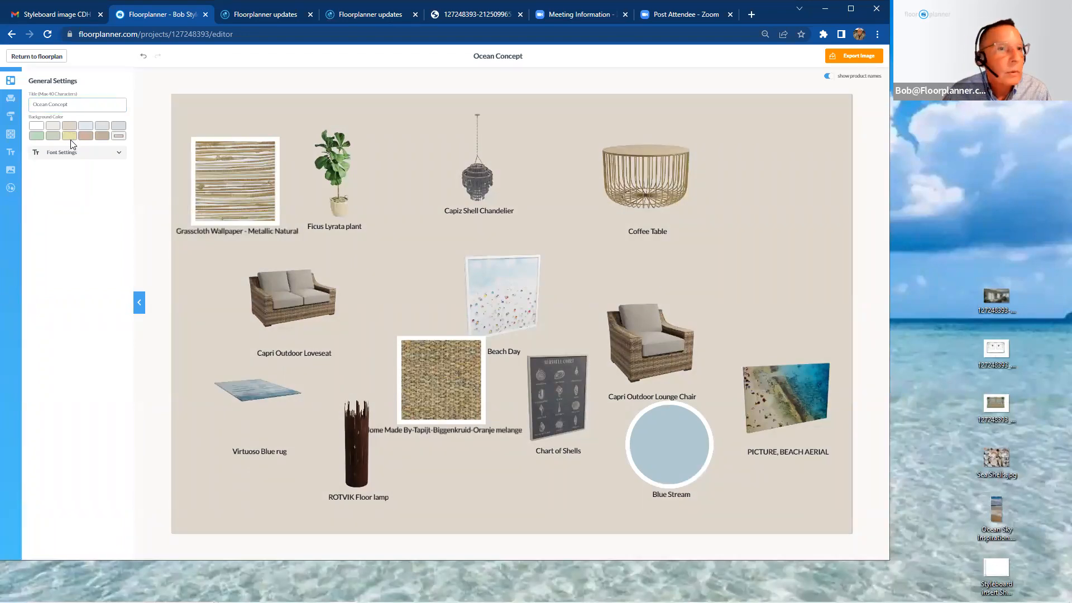
left_click(84, 130)
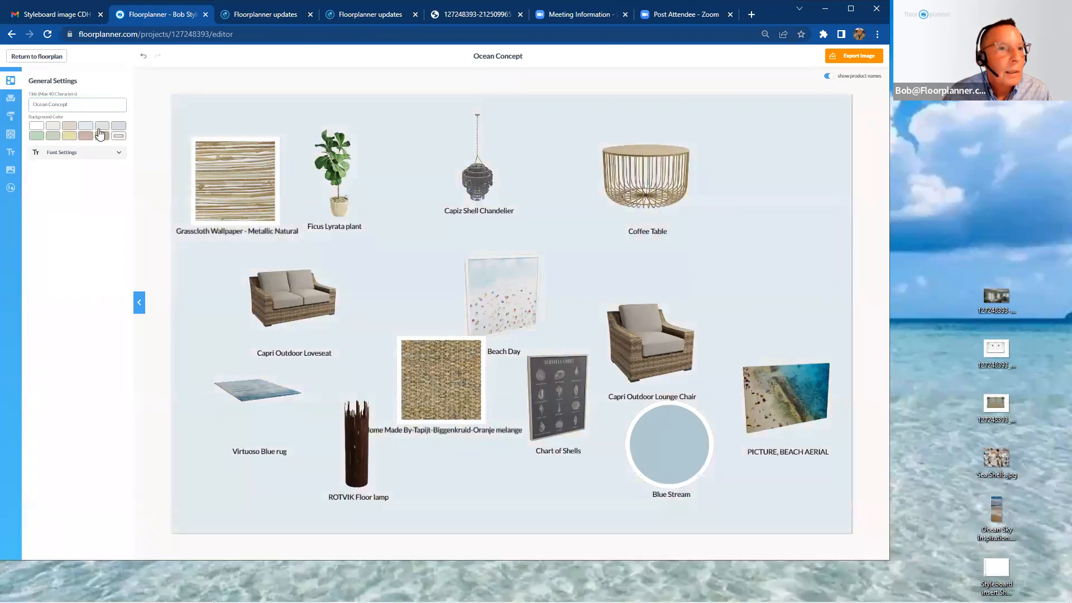
left_click(37, 136)
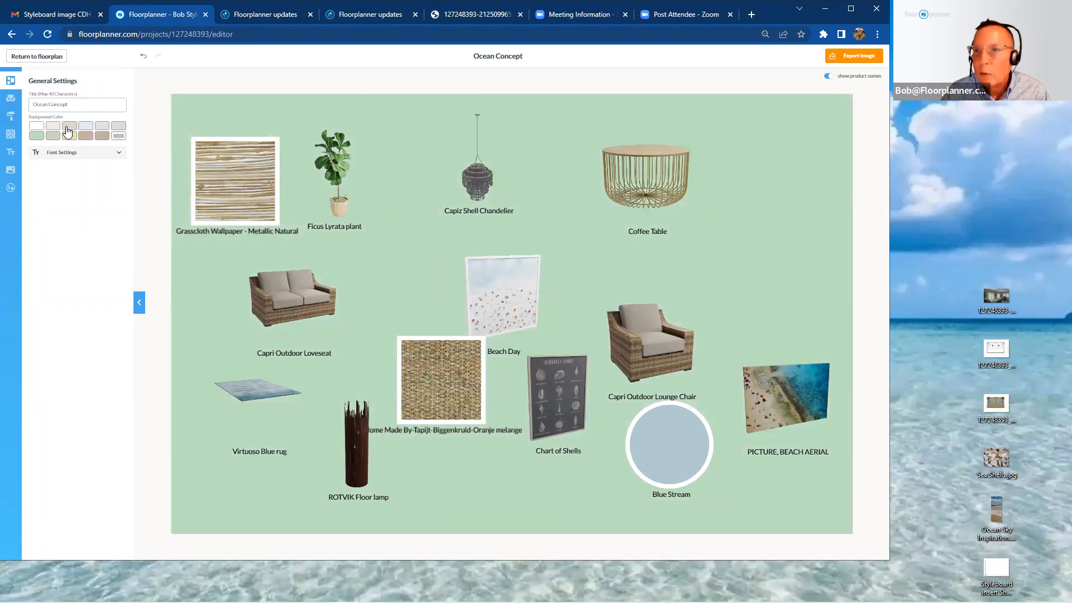
left_click(66, 129)
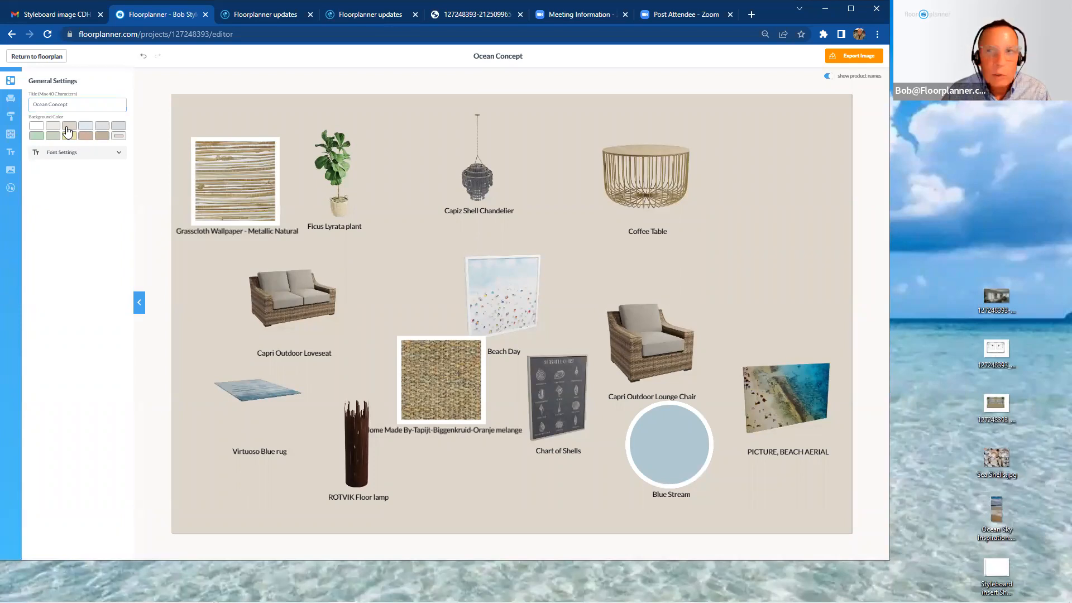
Set a custom, slightly darker beige background for the styleboard, RGB 216, 209, 198.
left_click(118, 138)
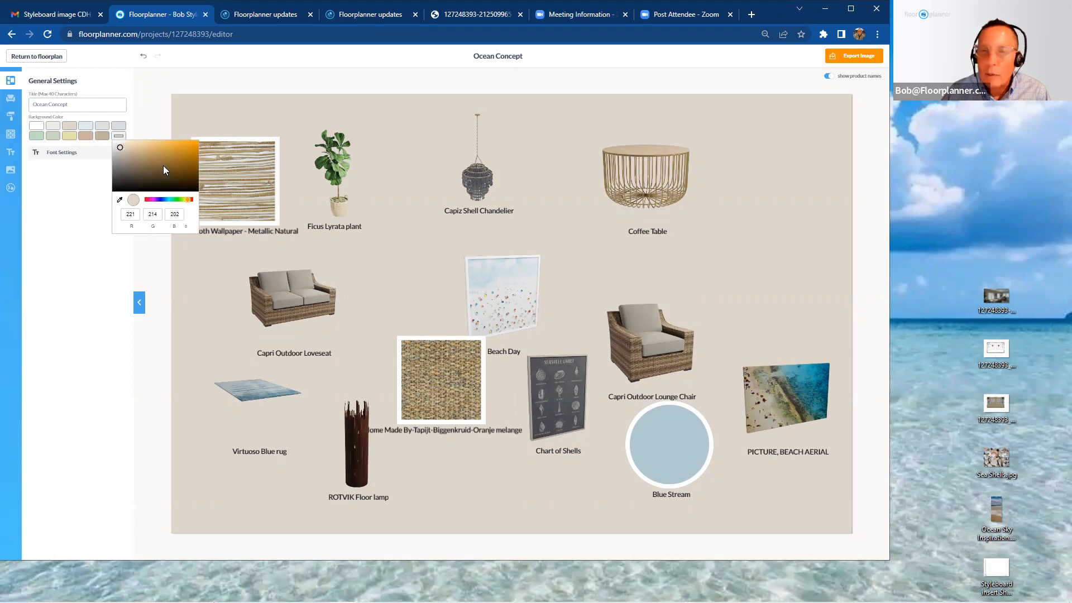
left_click(120, 149)
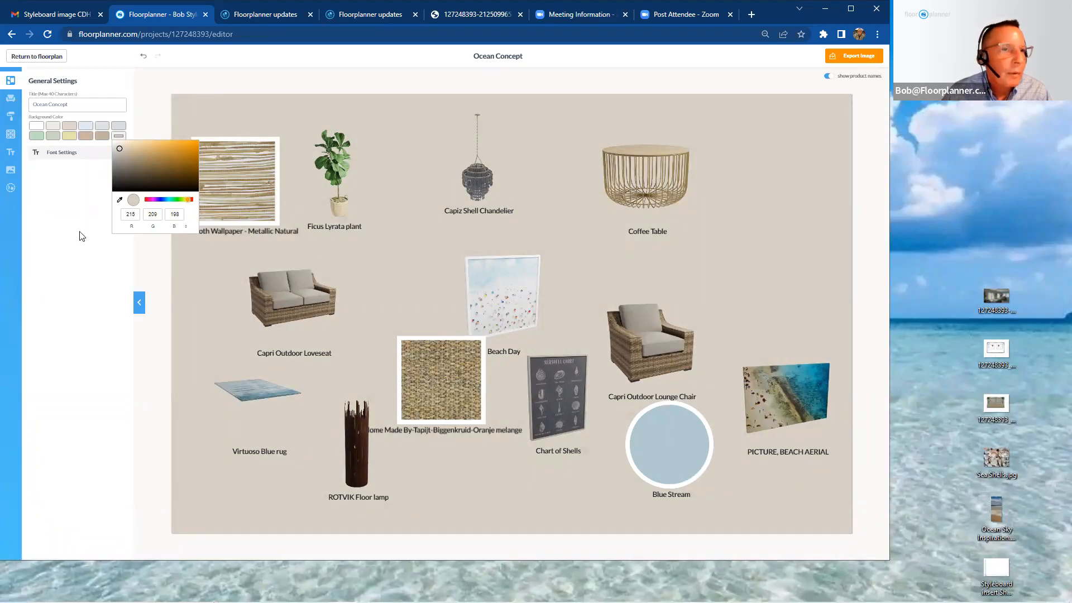
left_click(78, 208)
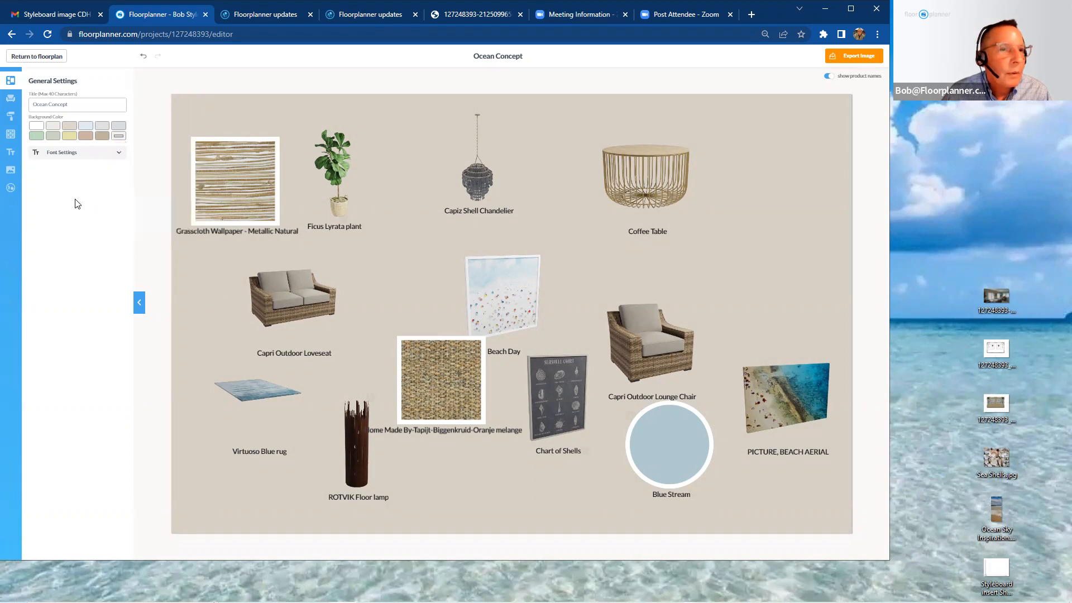
Examine the styleboard's font settings and the list of available fonts, keeping Lato.
left_click(115, 160)
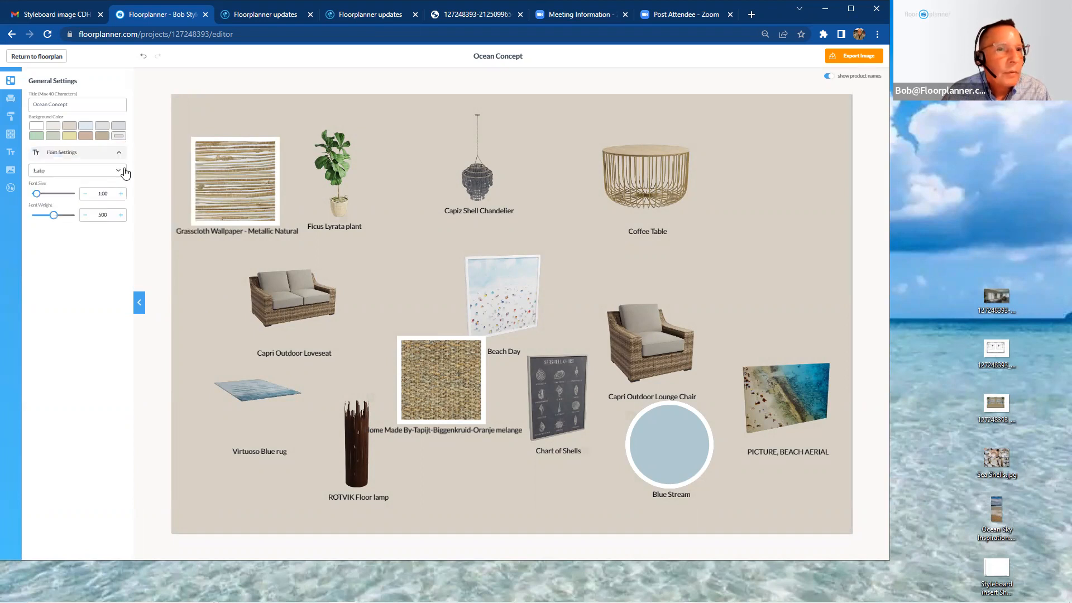
left_click(118, 172)
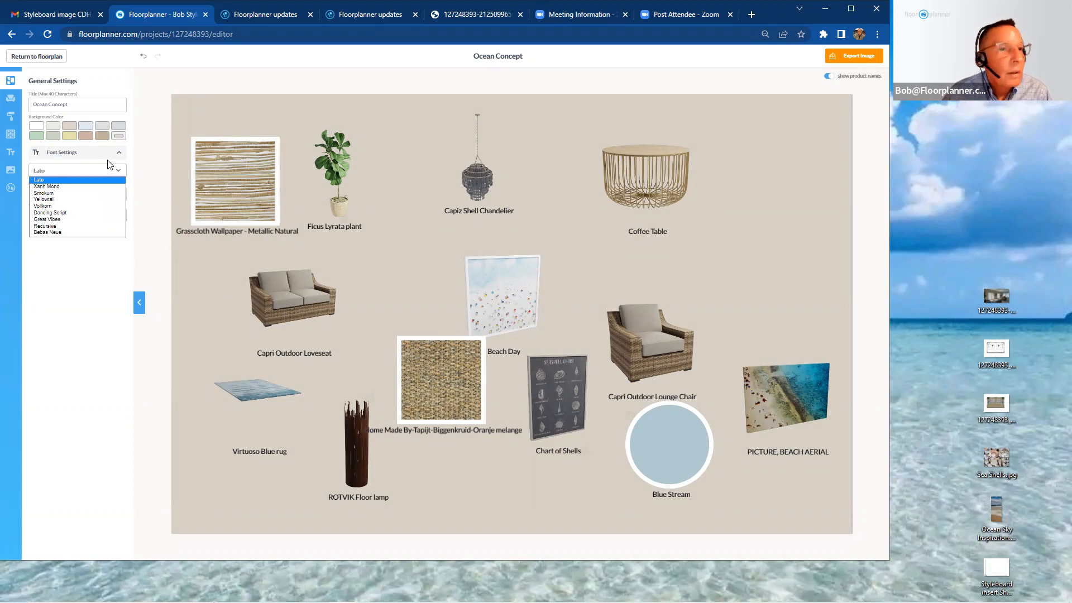
left_click(107, 161)
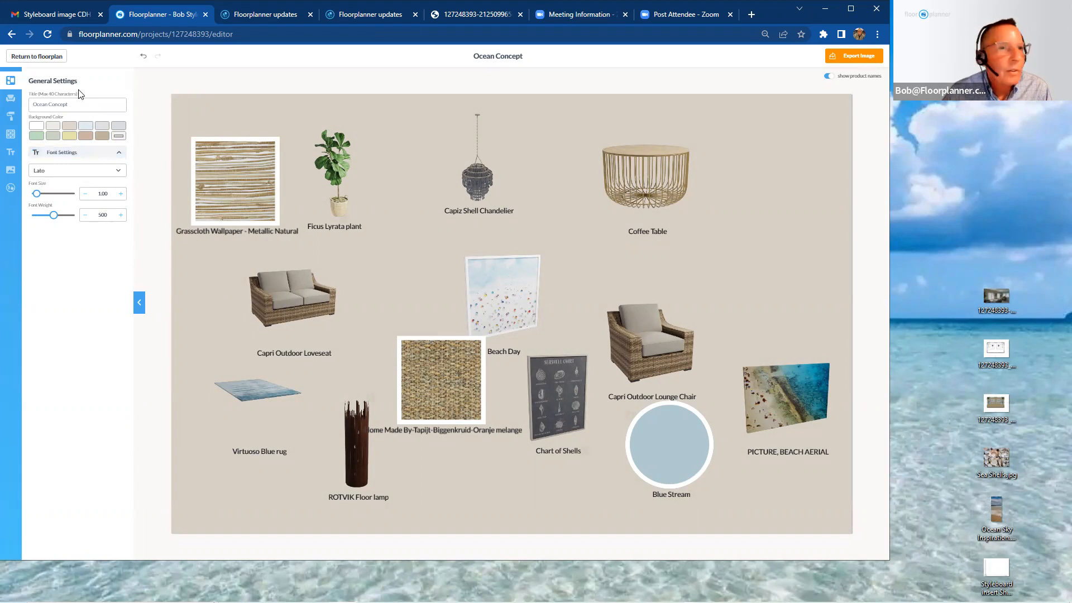
Look through the styleboard's options for adding objects, colours, materials, text, pictures and shapes.
left_click(10, 102)
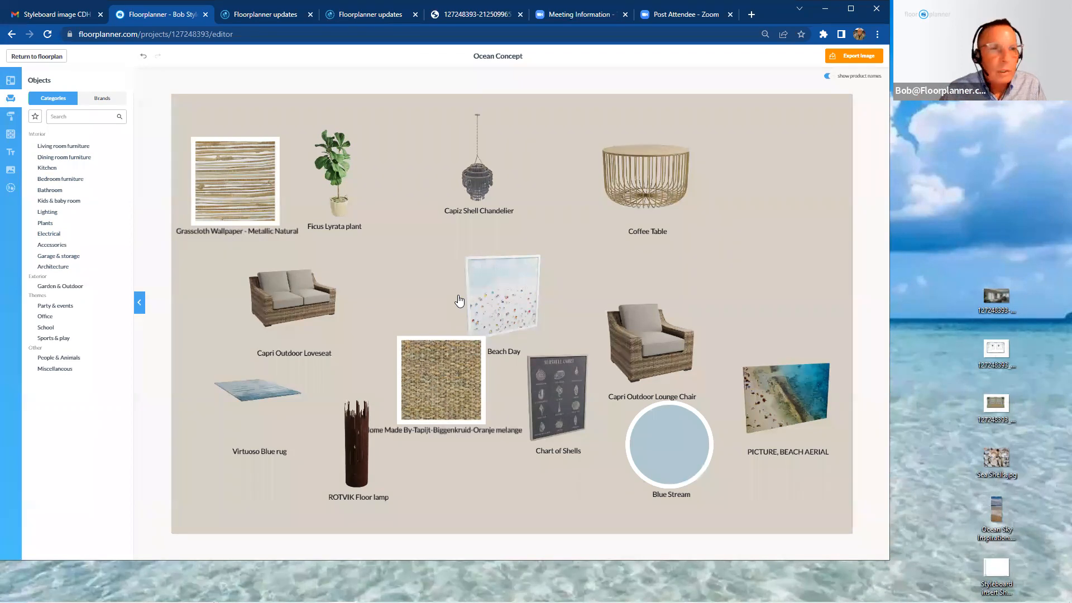
left_click(11, 117)
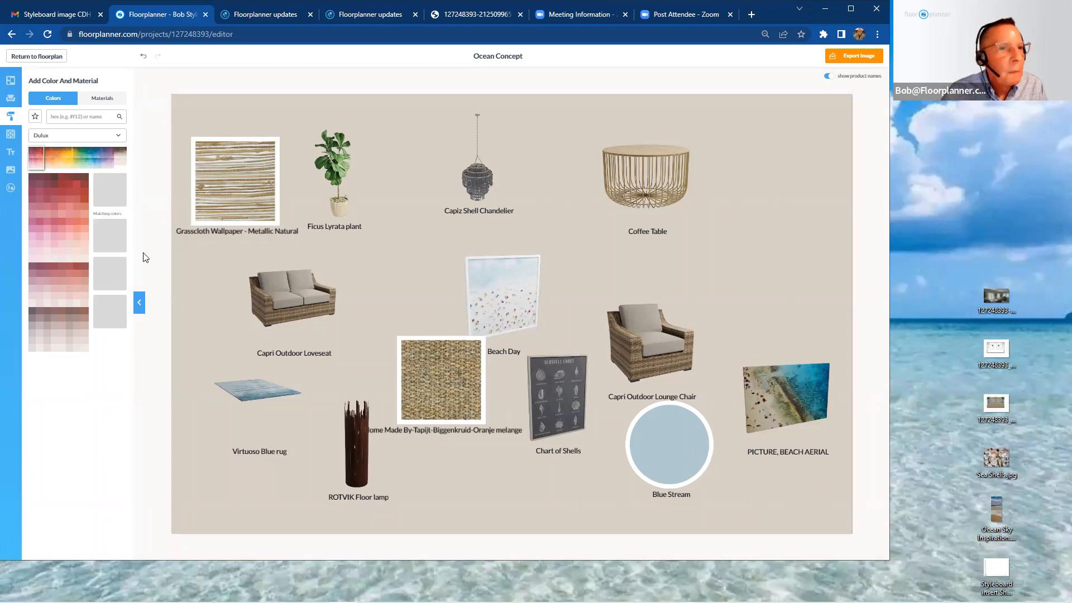
left_click(10, 135)
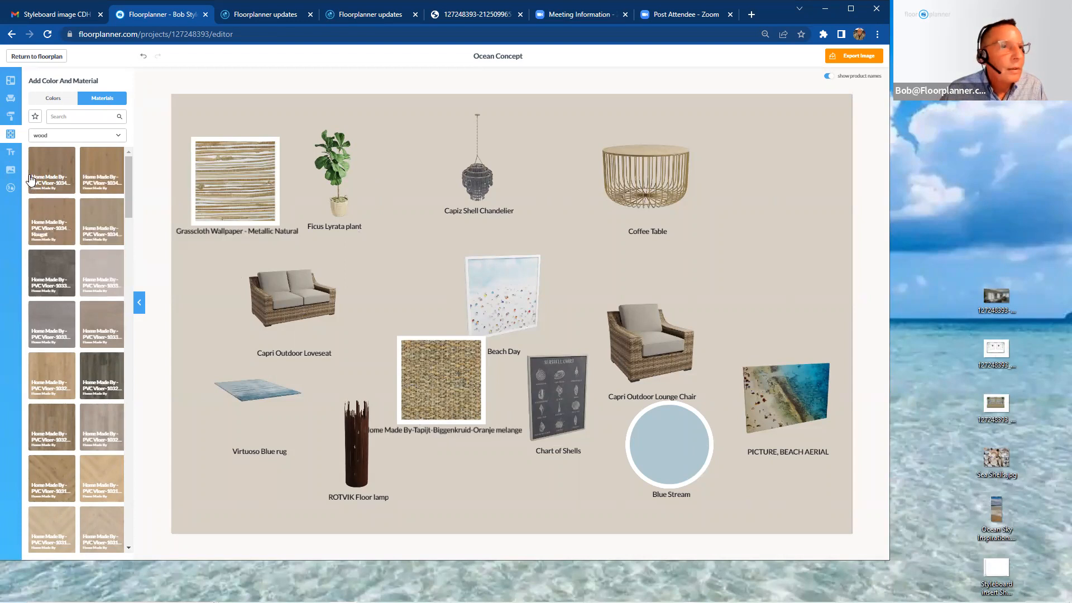
left_click(11, 154)
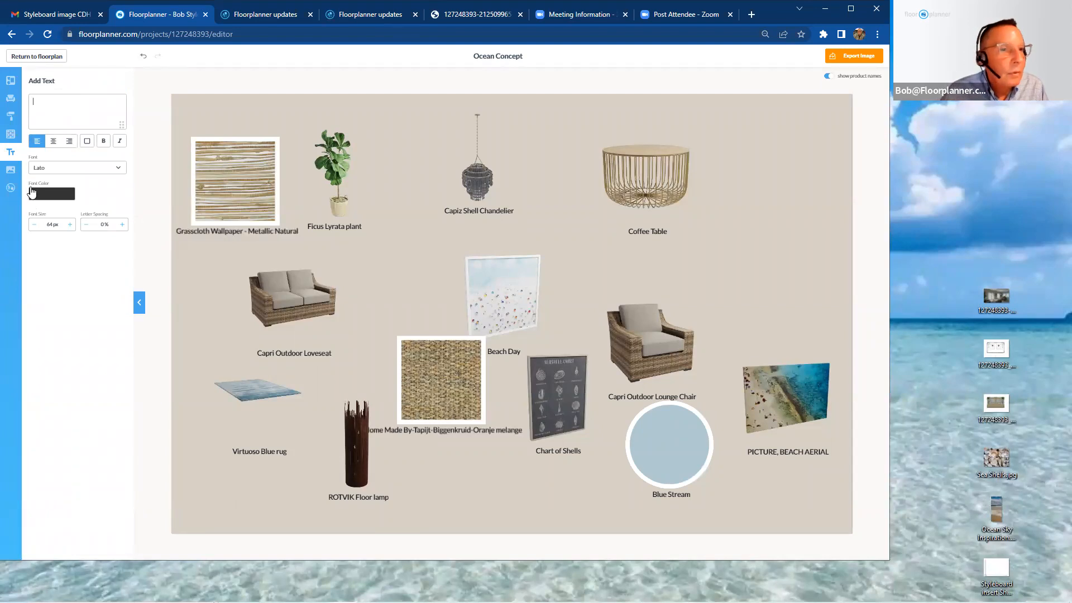
left_click(12, 174)
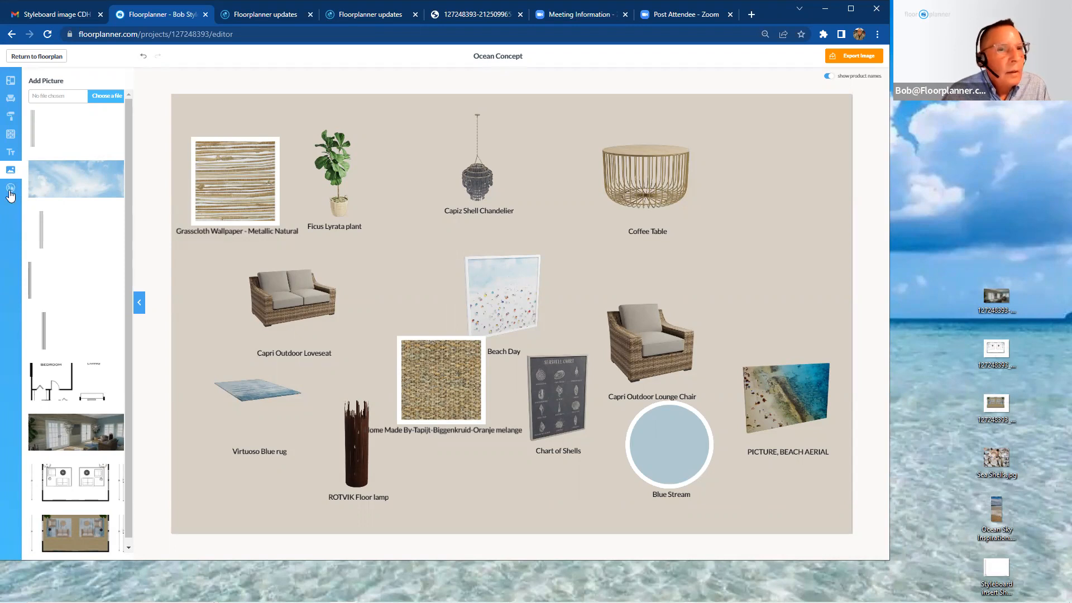
left_click(11, 188)
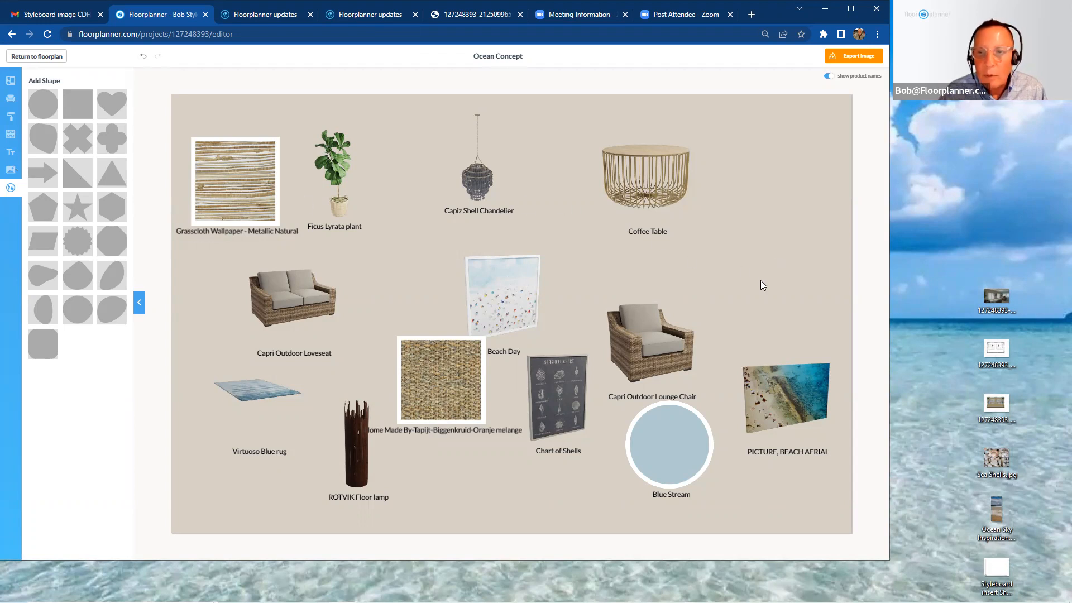
Rearrange the board by grouping the coffee table, Capri Outdoor Lounge Chair and Capri Outdoor Loveseat in its upper right area.
left_click_drag(658, 192, 772, 209)
left_click_drag(643, 313, 622, 246)
left_click_drag(300, 301, 692, 296)
left_click_drag(769, 305, 830, 295)
left_click_drag(749, 184, 763, 167)
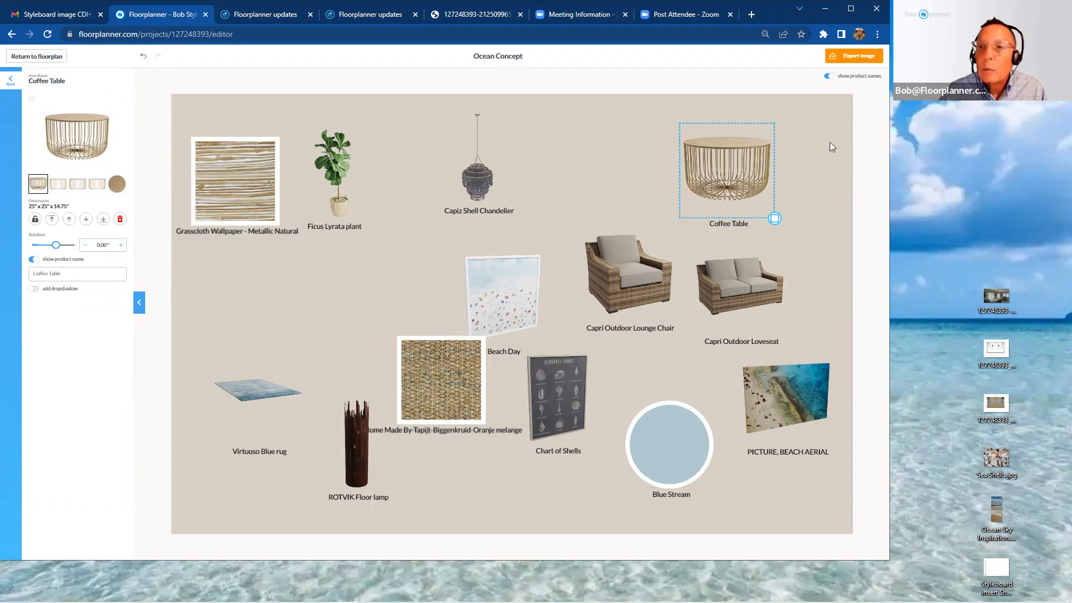
Hide all product names on the styleboard and enlarge the coffee table.
left_click(826, 76)
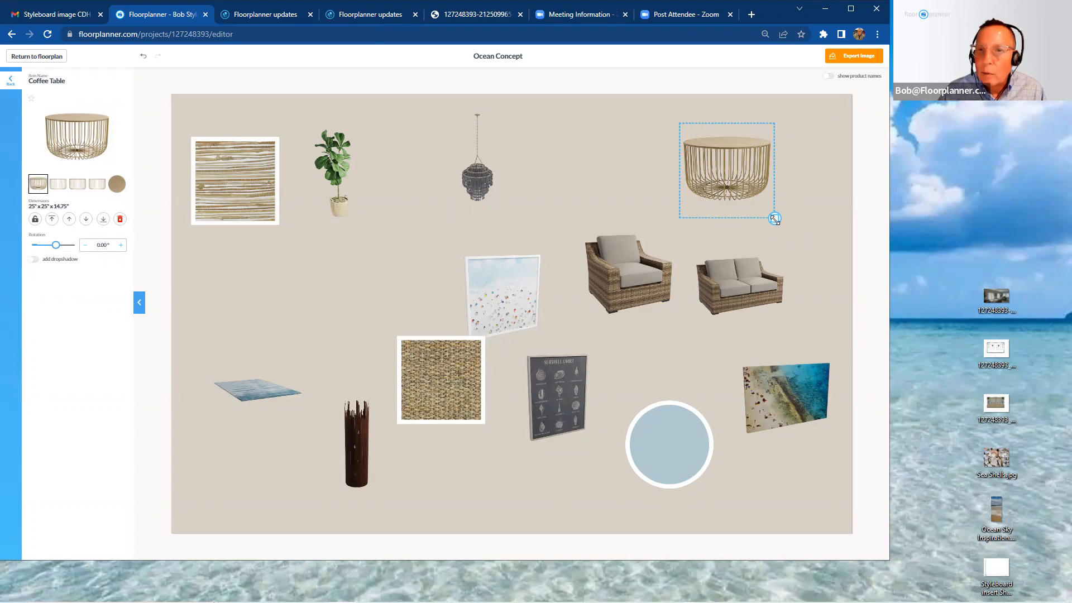
left_click_drag(774, 219, 834, 276)
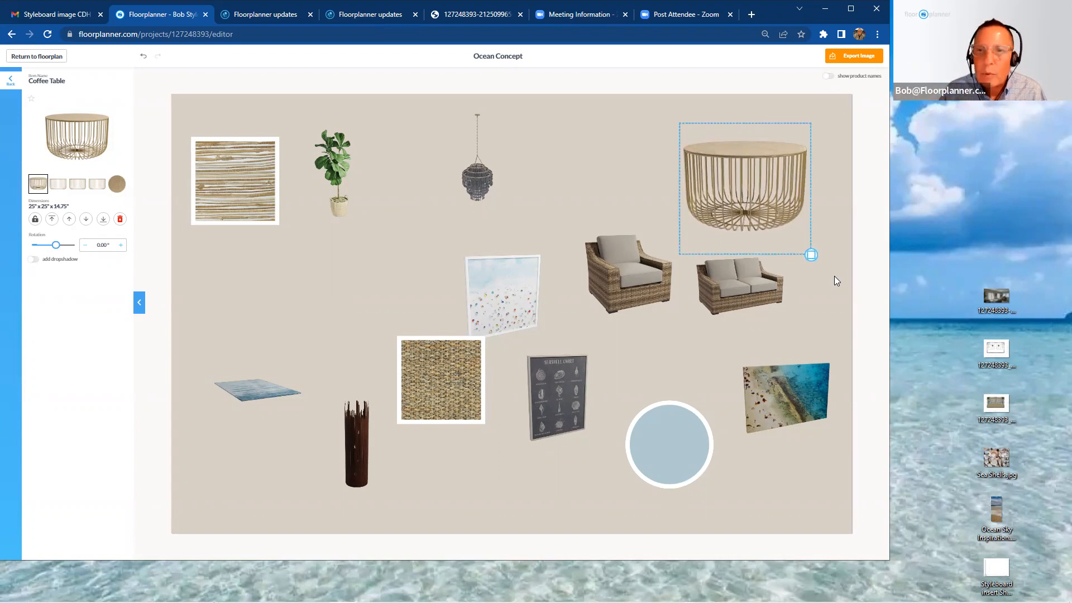
left_click(765, 319)
left_click(760, 222)
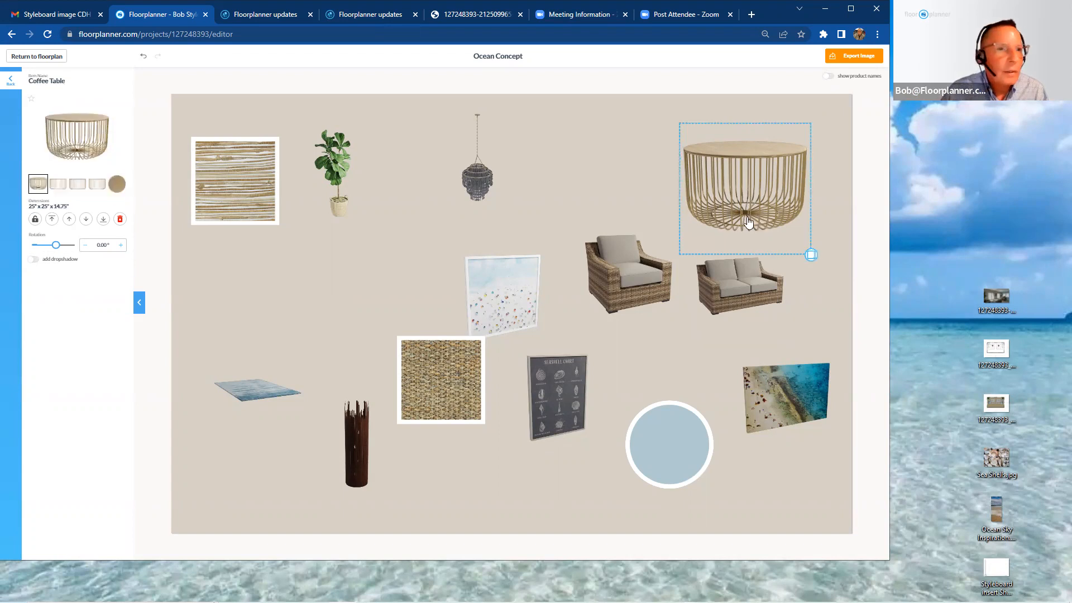
Try the coffee table's alternative viewing angles, including the top view, and restore its original perspective view.
left_click(63, 191)
left_click(79, 188)
left_click(93, 189)
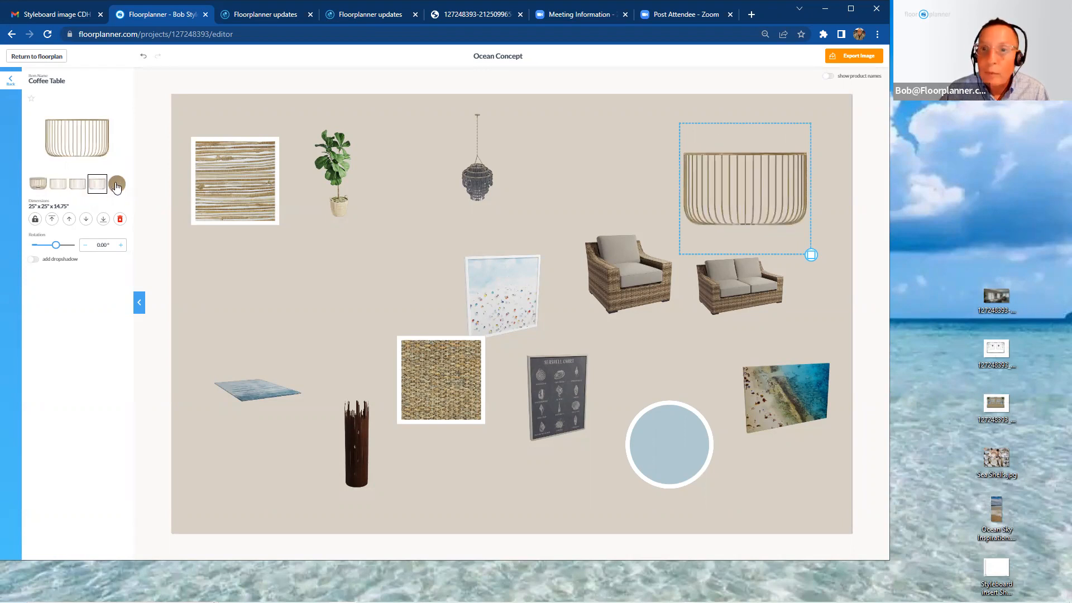
left_click(117, 185)
left_click(38, 184)
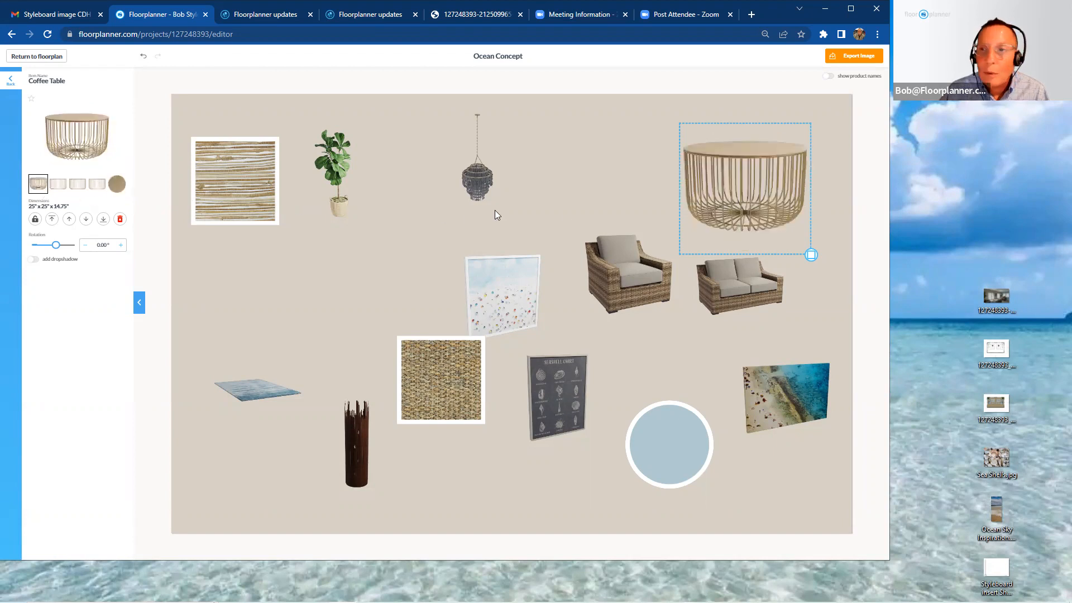
Try the Capri Outdoor Lounge Chair's alternative viewing angles and restore its original perspective view.
left_click(611, 199)
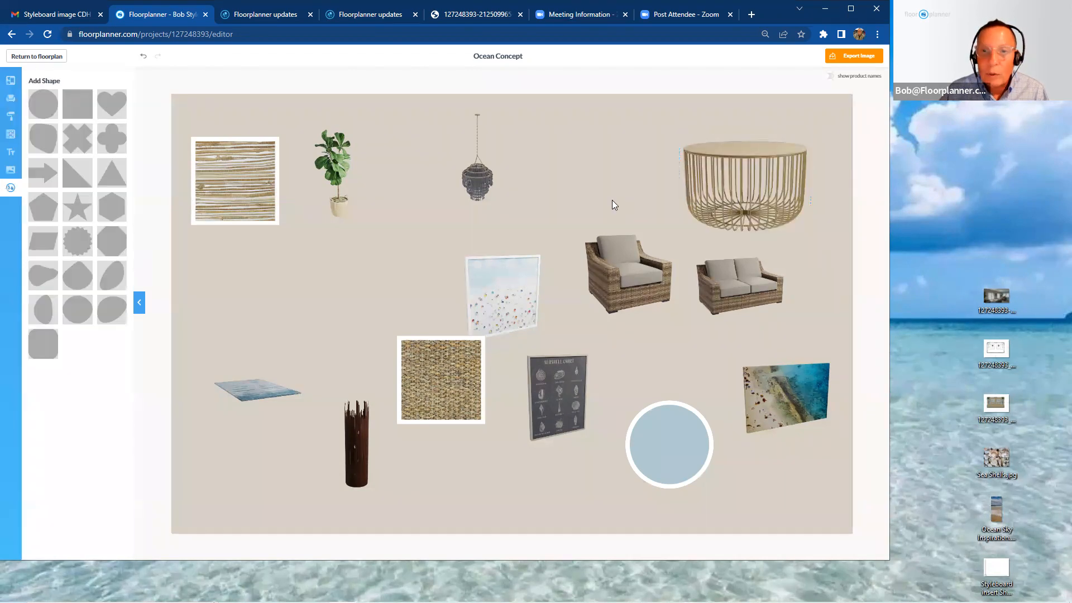
left_click(630, 277)
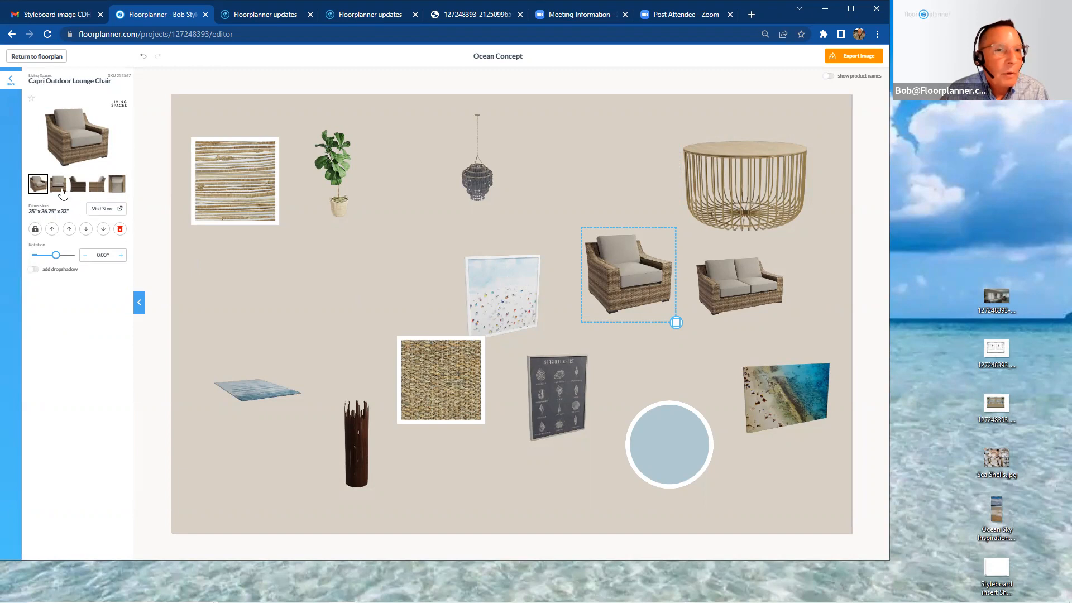
left_click(59, 187)
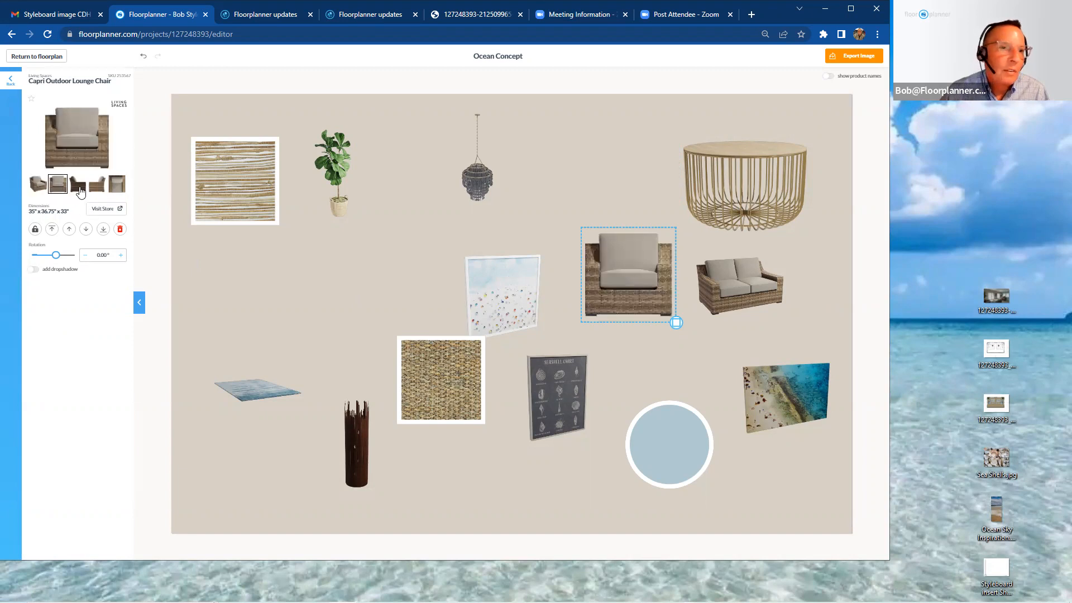
left_click(81, 192)
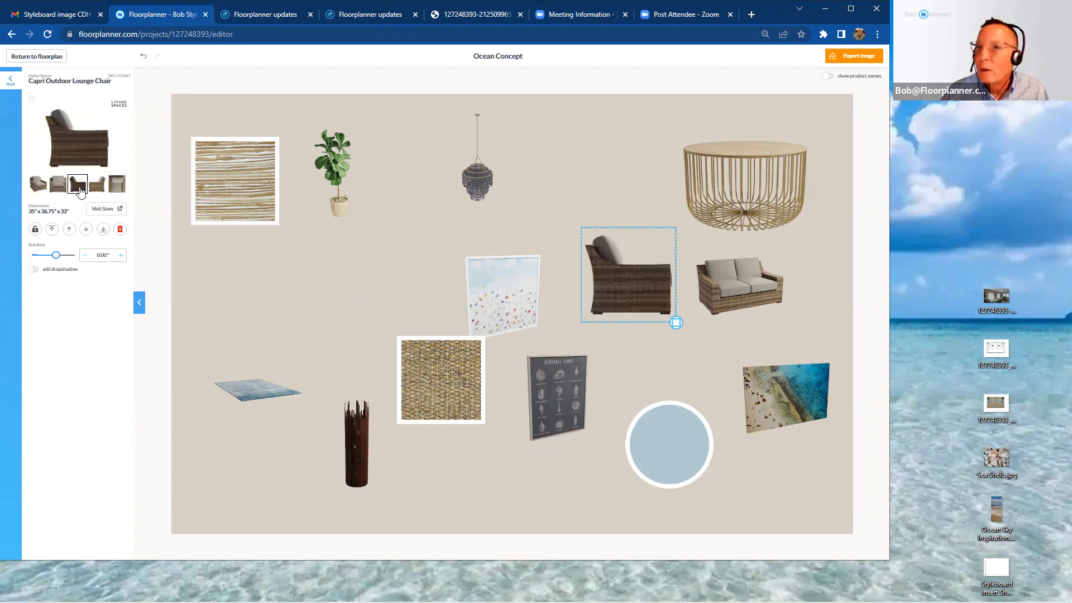
left_click(97, 186)
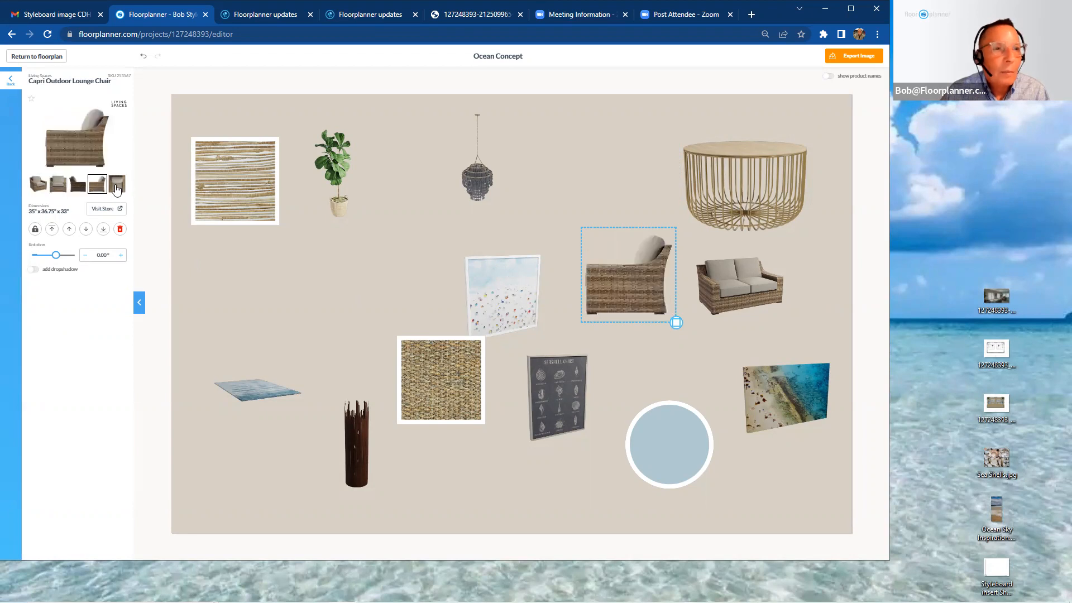
left_click(117, 188)
left_click(42, 191)
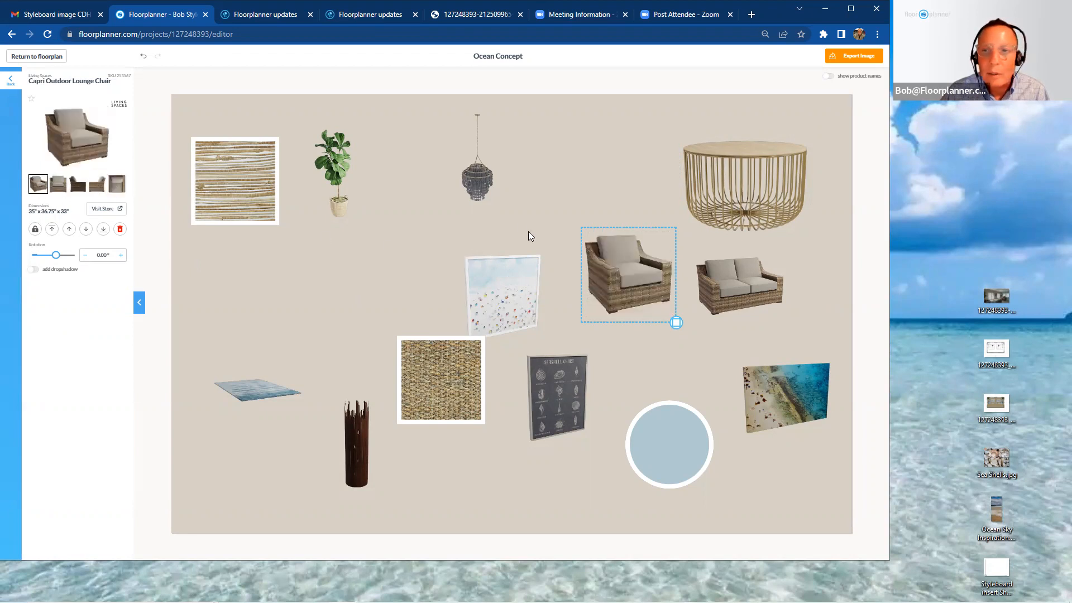
left_click(713, 347)
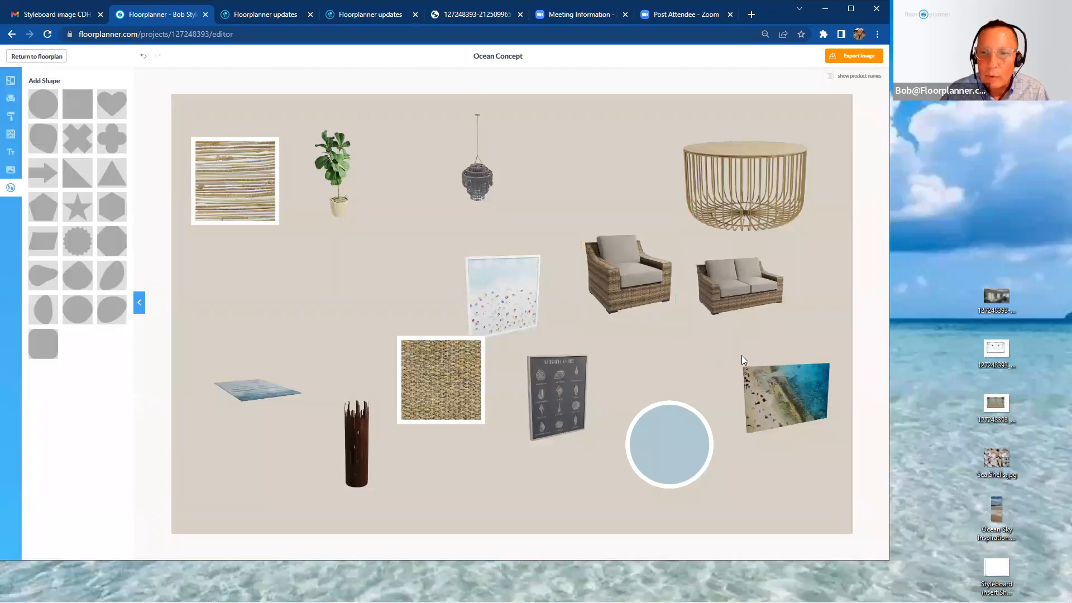
Switch the beach aerial picture to its front view, enlarge it slightly and shift it a little toward the board's centre.
left_click(801, 406)
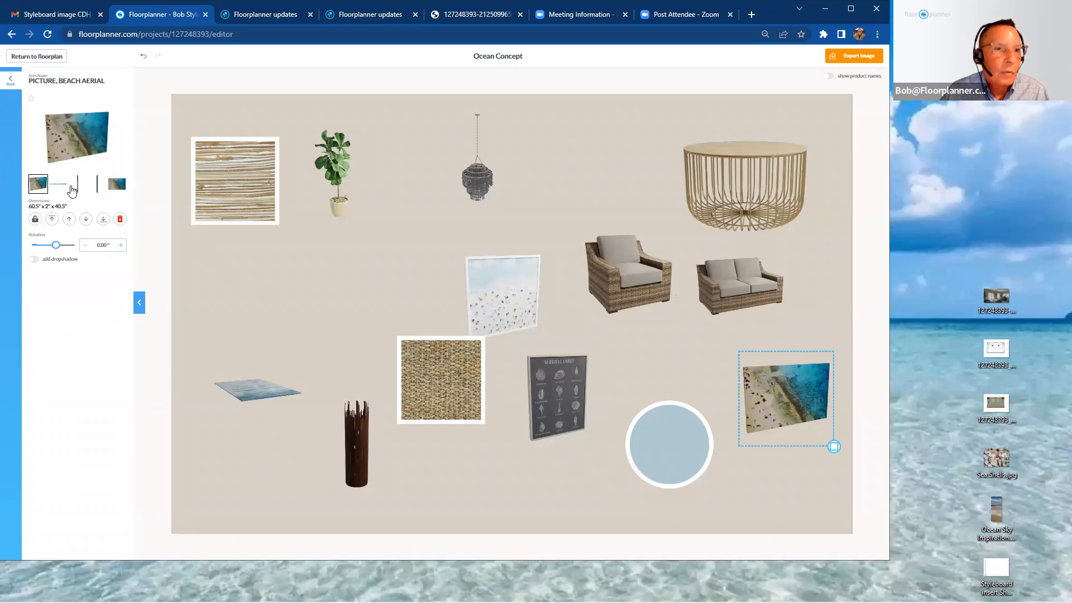
left_click(117, 184)
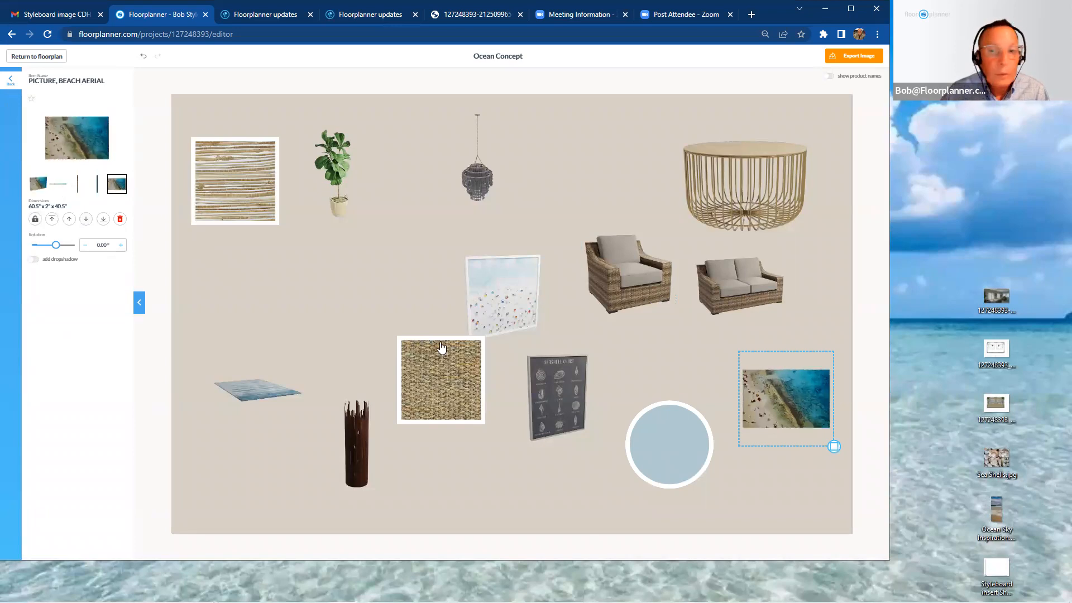
left_click_drag(835, 450, 846, 461)
left_click_drag(757, 403, 734, 394)
Shrink the Blue Stream colour circle and move it to the board's left area, below the plant and grasscloth swatch.
left_click_drag(668, 447, 648, 448)
left_click_drag(692, 490, 266, 274)
left_click_drag(333, 313, 329, 302)
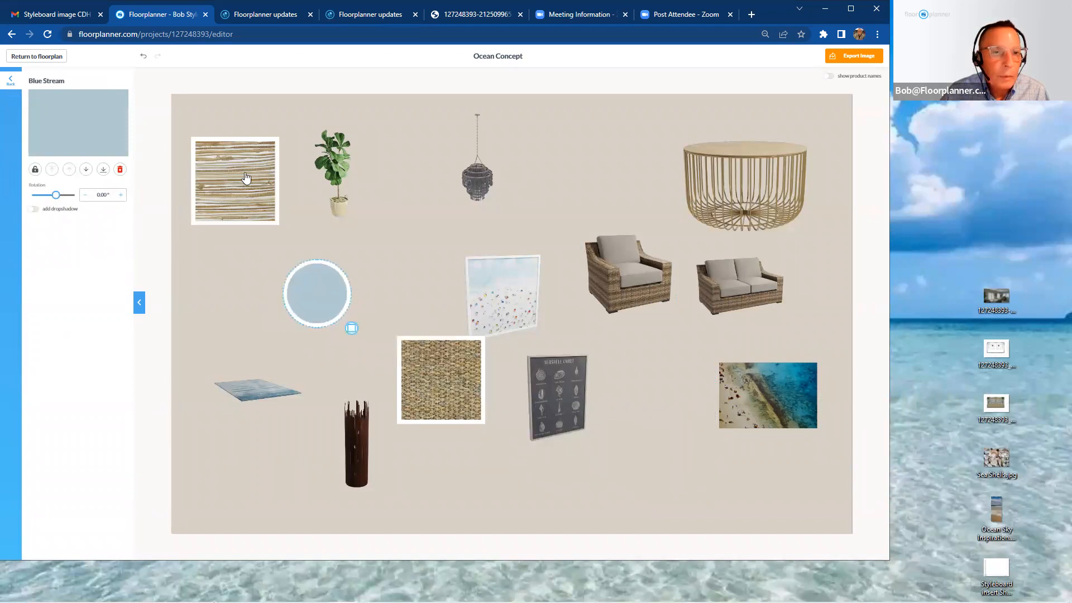
Switch the Virtuoso Blue Rug to its top view and place it between the shell chart and the beach aerial picture.
left_click(267, 395)
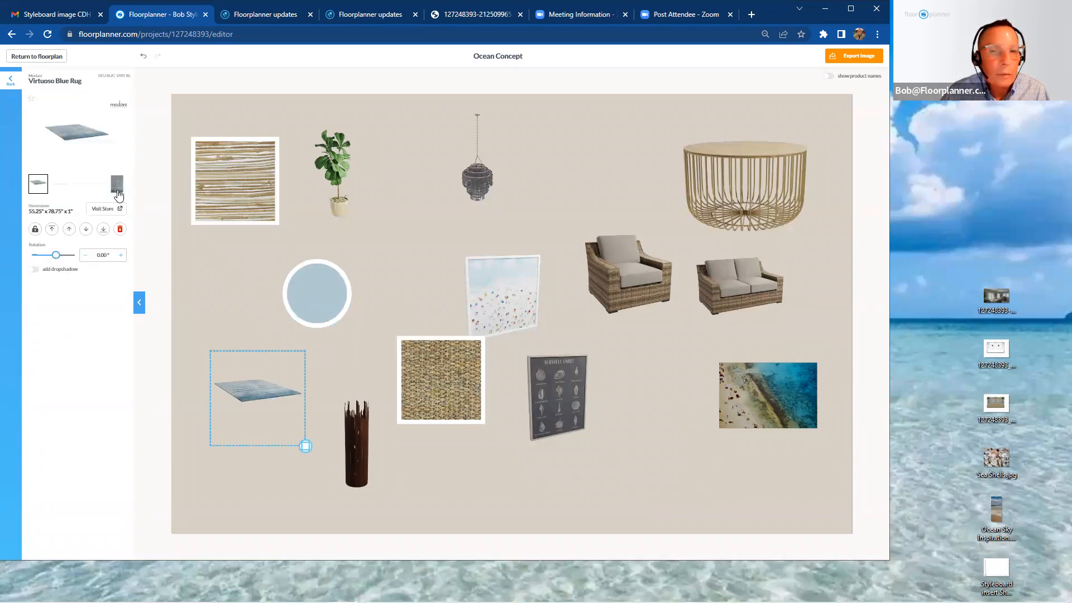
left_click(117, 188)
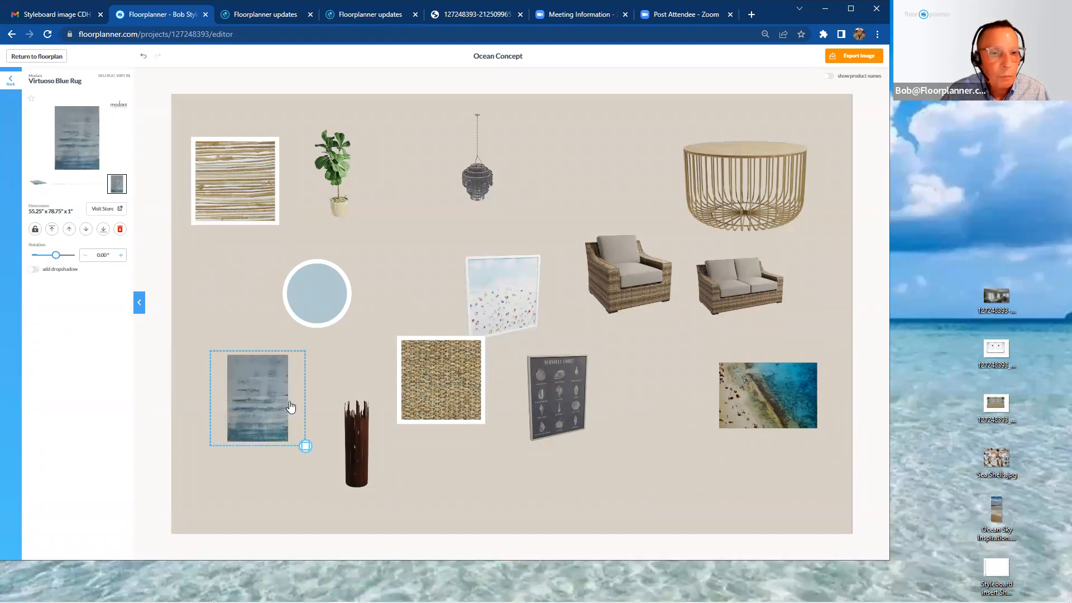
left_click_drag(269, 406, 661, 456)
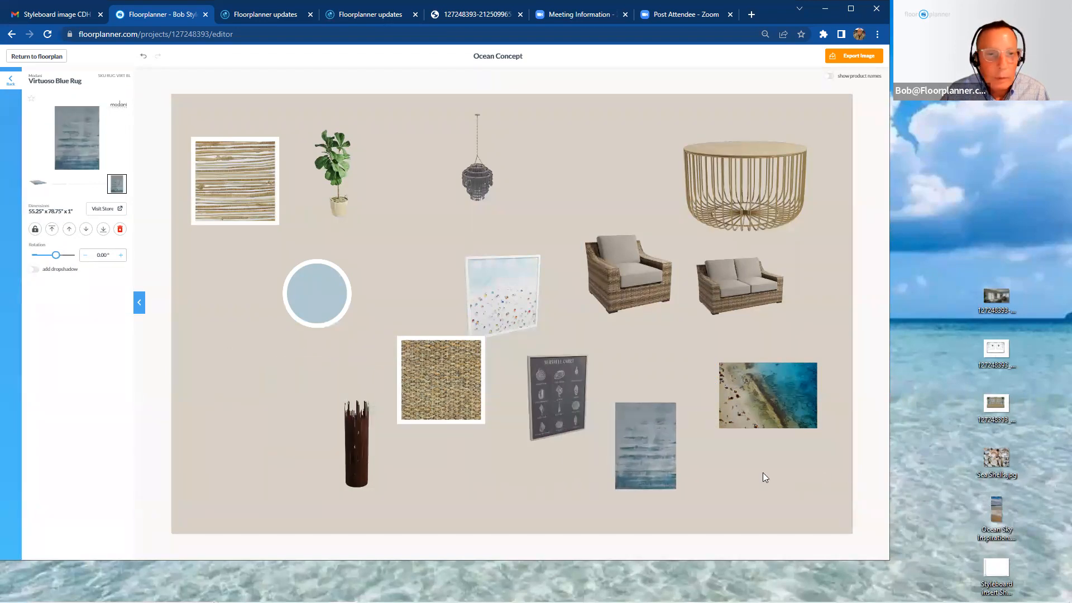
Rearrange the board by shifting the Blue Stream circle down, the Ficus Lyrata Plant toward the centre and the woven swatch over the rug's corner.
left_click_drag(332, 306, 341, 337)
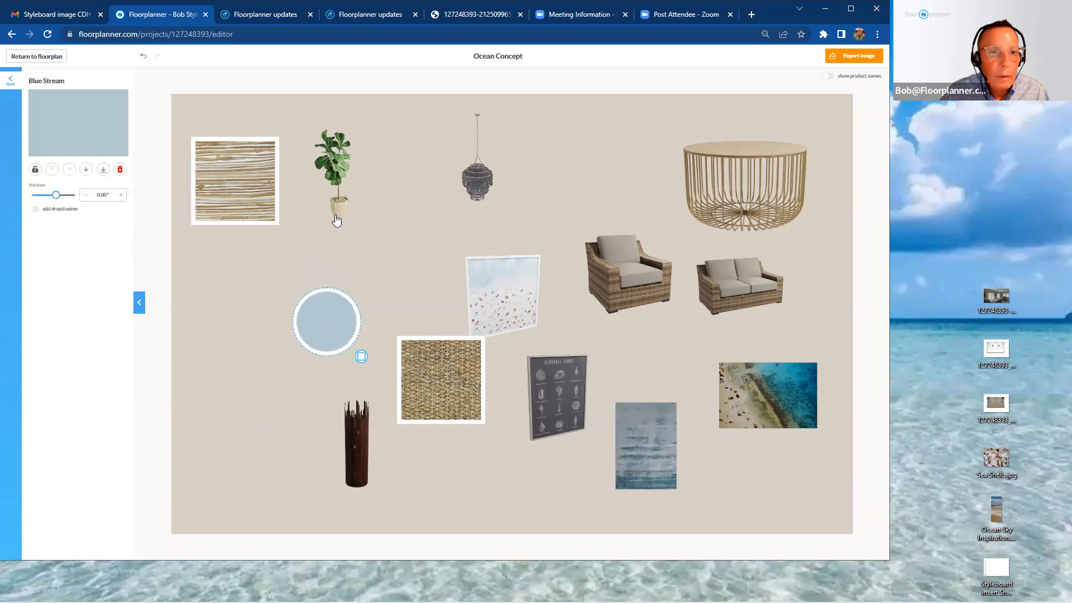
left_click(336, 218)
left_click_drag(378, 248, 396, 262)
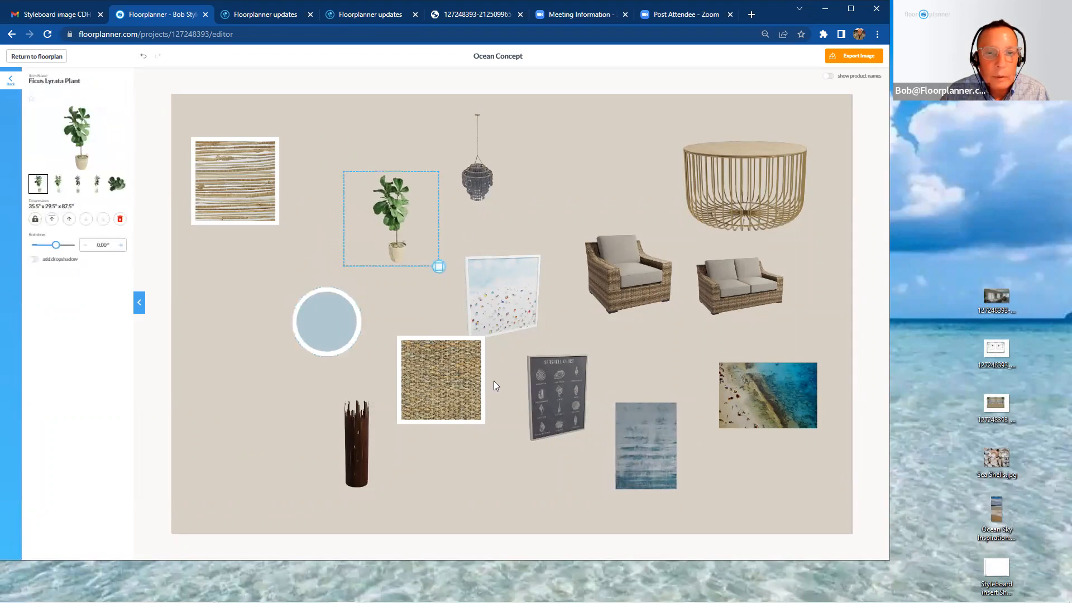
left_click(468, 413)
left_click_drag(468, 413, 700, 527)
Switch the Chart Of Shells to its front view and place it in the board's lower right corner area.
left_click_drag(550, 393, 469, 413)
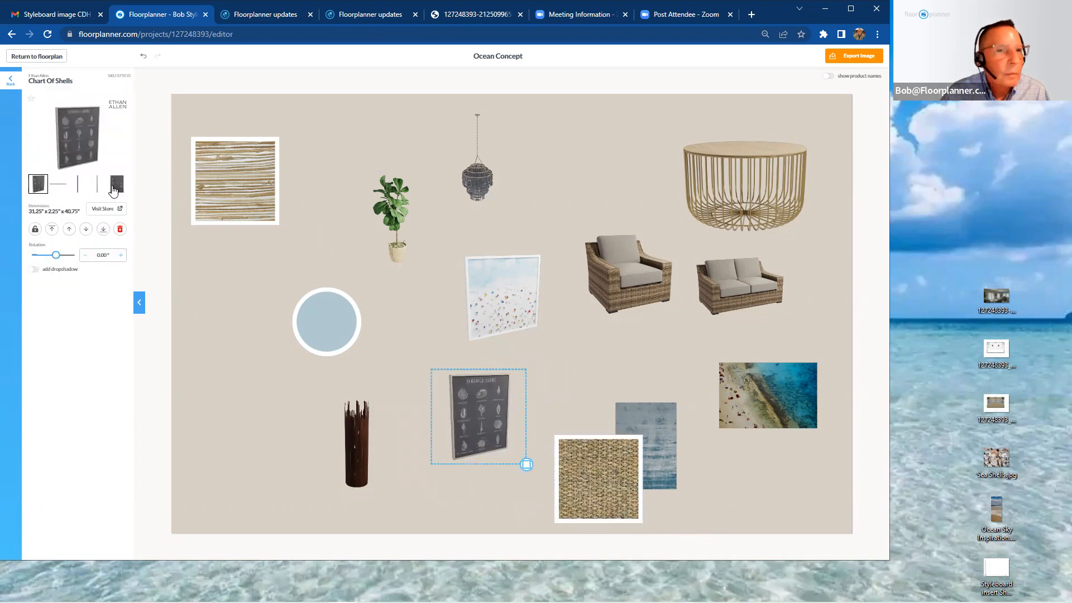
left_click(114, 188)
left_click_drag(455, 455, 781, 449)
Move the beach aerial picture so it overlaps the Chart Of Shells, and bring the chart to the front.
left_click_drag(763, 393, 749, 385)
left_click(741, 381)
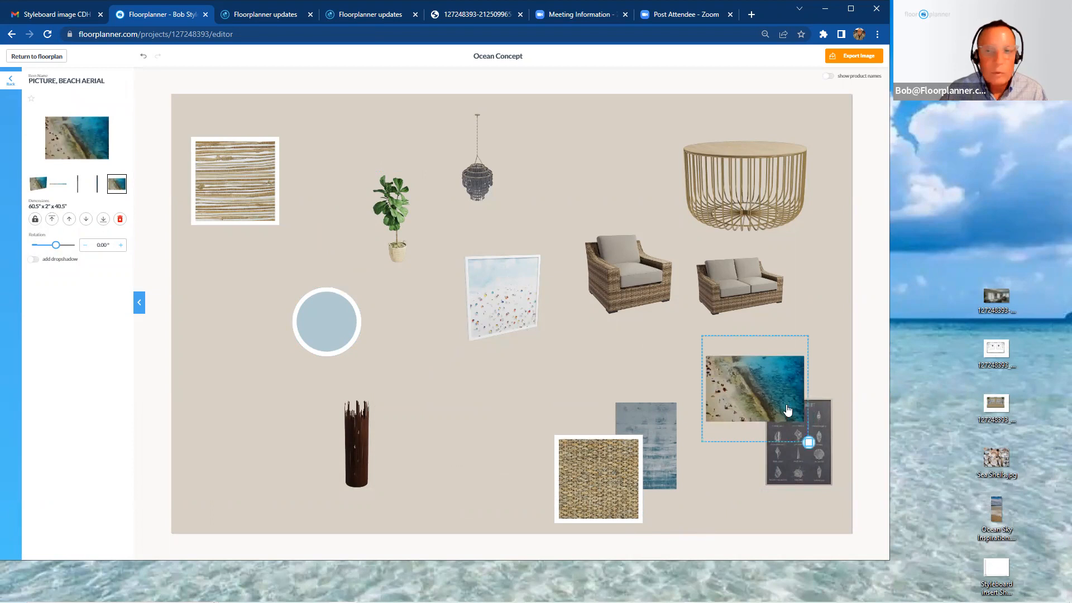
left_click(803, 477)
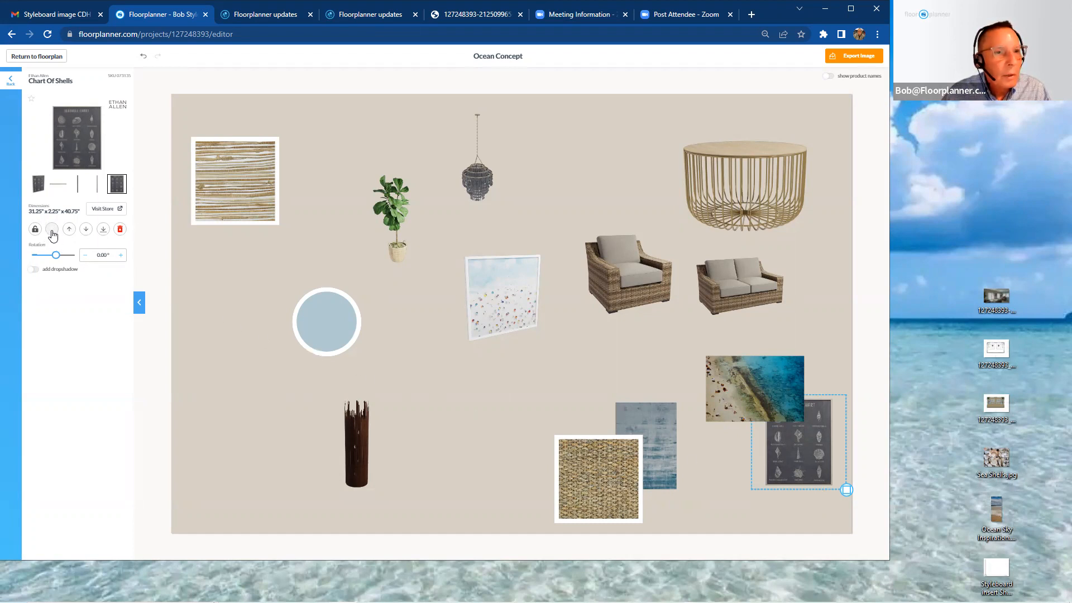
left_click(52, 230)
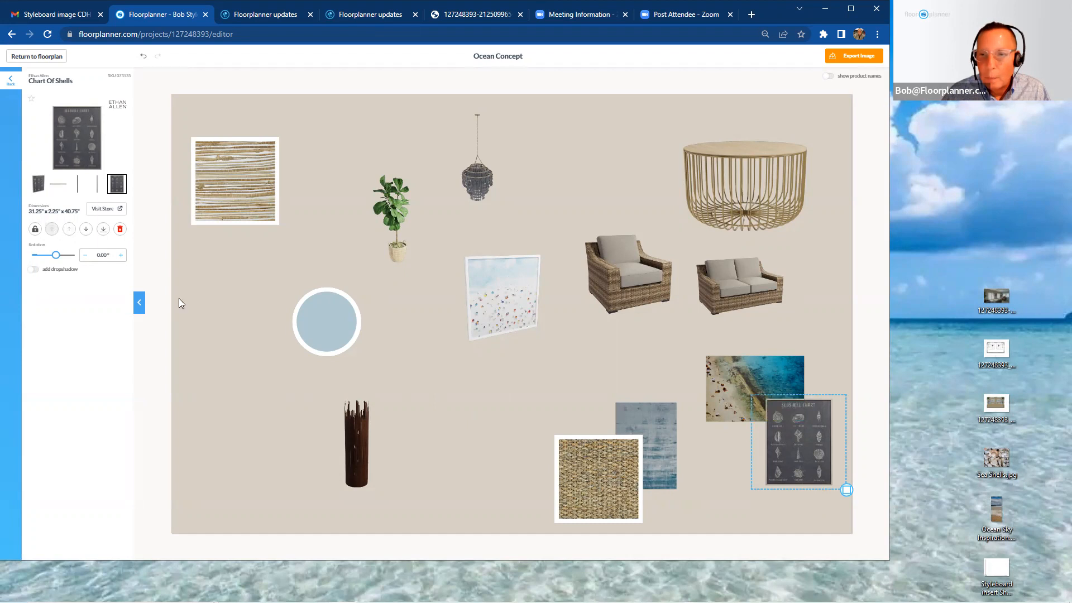
left_click(498, 391)
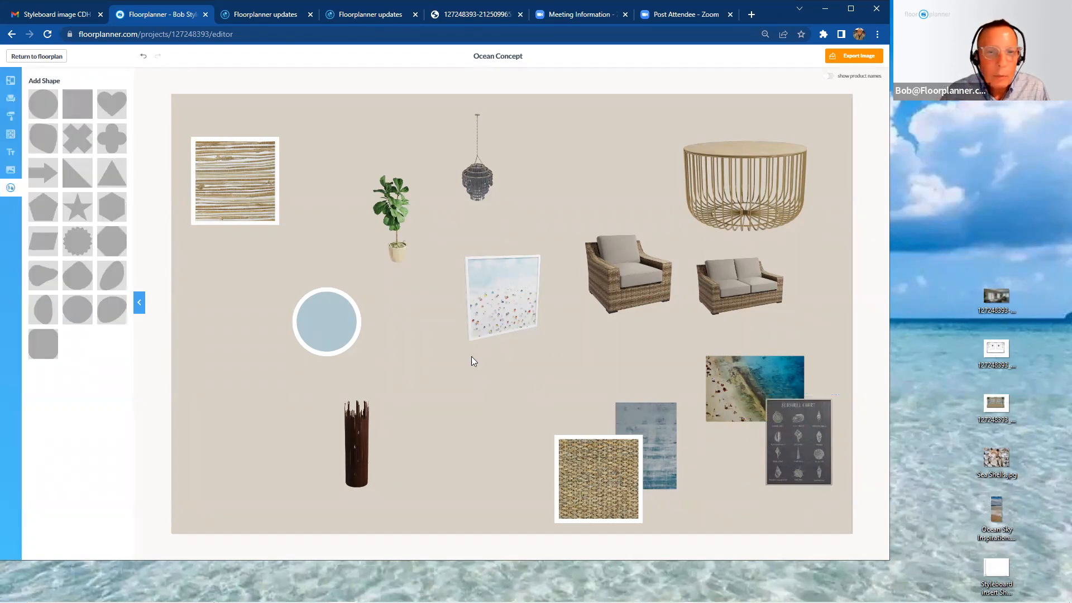
Move the Beach Day picture down beside the rug, and lower and enlarge the chandelier above it.
left_click_drag(494, 334, 531, 394)
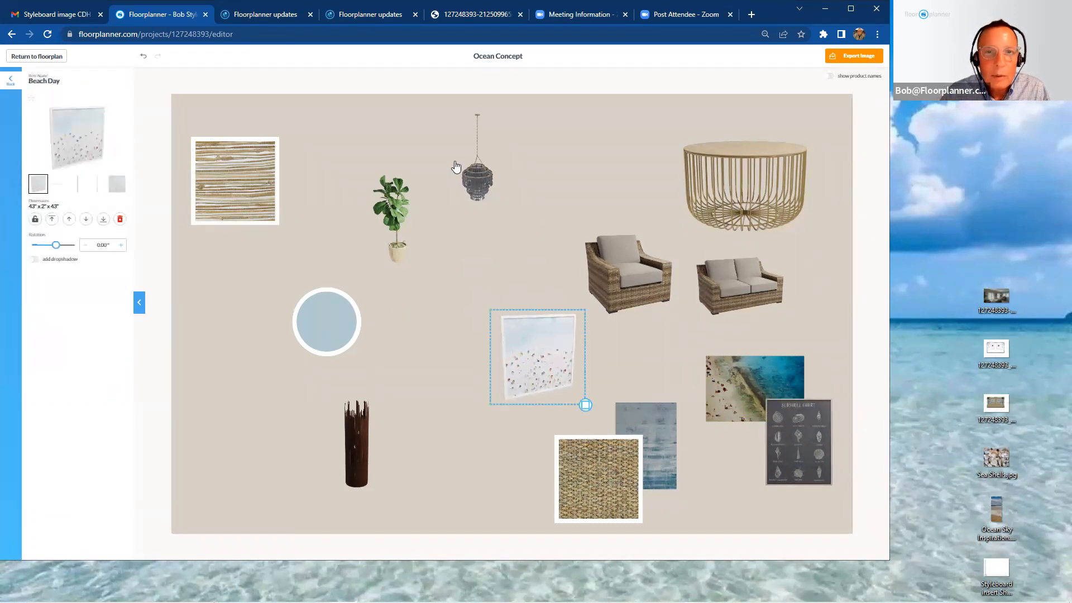
left_click(471, 176)
left_click_drag(524, 206, 526, 251)
Enlarge the Ficus Lyrata Plant and ROTVIK Floor Lamp and group them side by side near the board's lower centre.
left_click_drag(399, 253, 519, 499)
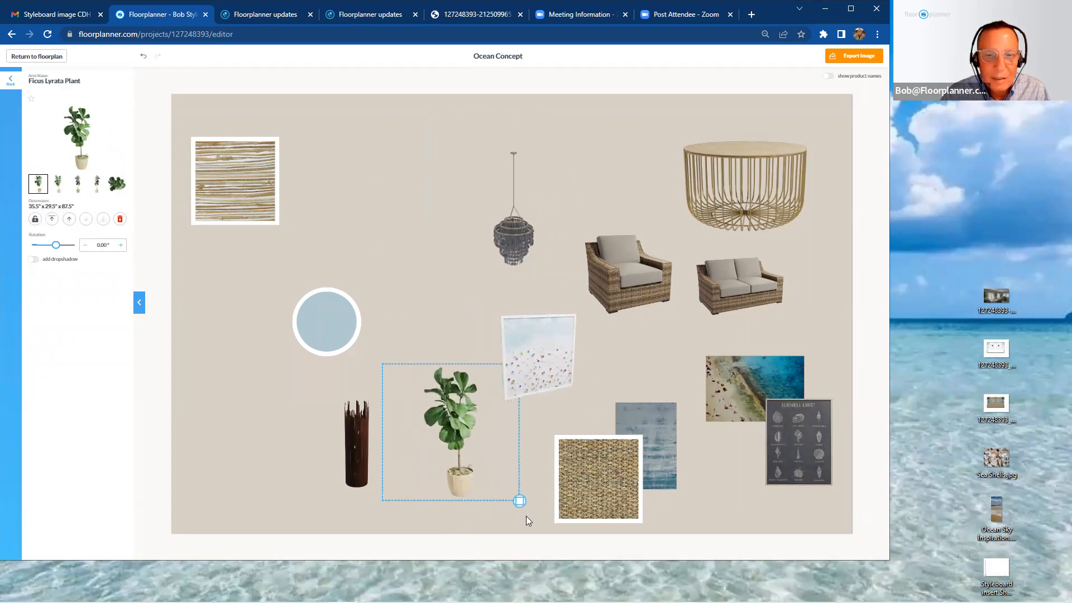
left_click(367, 451)
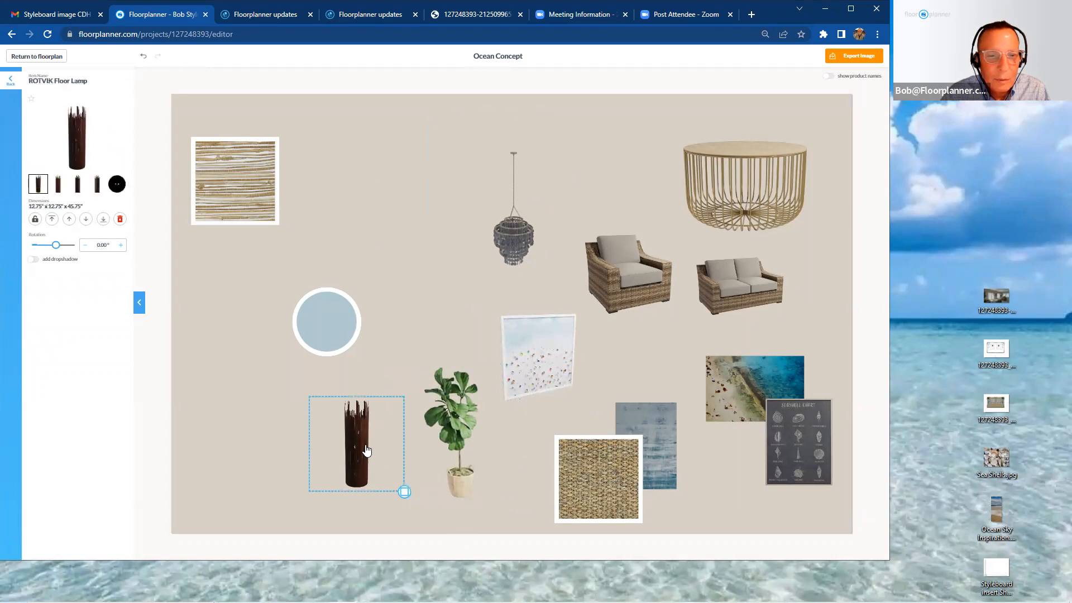
mouse_move(404, 492)
left_mouse_down()
mouse_move(421, 505)
mouse_move(408, 495)
left_mouse_up()
left_click_drag(355, 472, 429, 486)
Move the grasscloth wallpaper swatch and Blue Stream circle toward the centre, stacking the circle directly beneath the swatch.
left_click_drag(334, 341, 366, 338)
left_click_drag(273, 200, 345, 202)
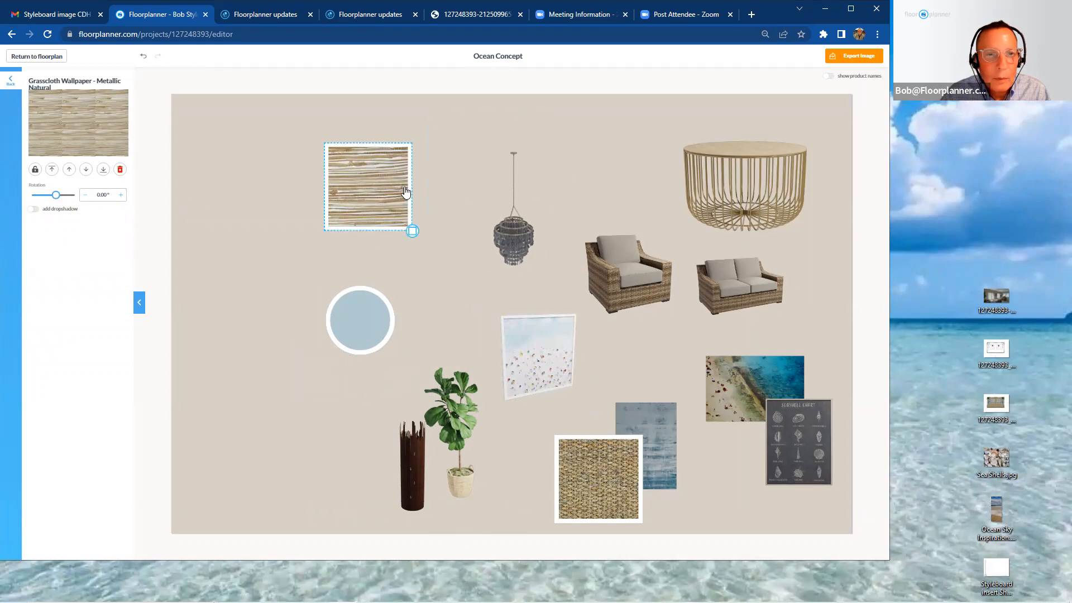
left_click_drag(404, 192, 416, 193)
left_click_drag(383, 298, 400, 262)
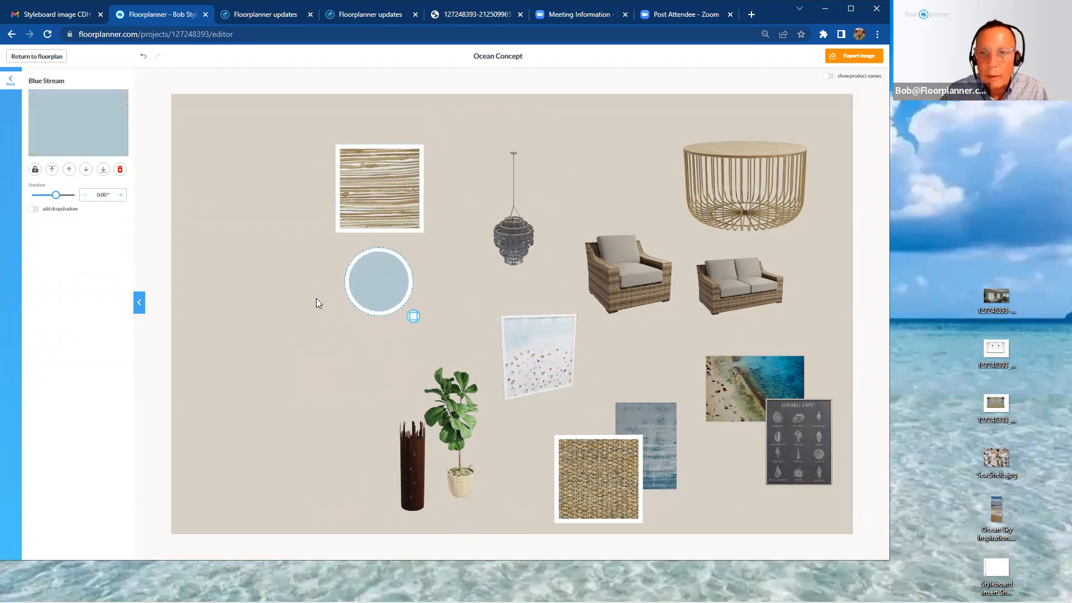
Add the text "Ocean Life" to the styleboard, placed beside the grasscloth wallpaper swatch.
left_click(10, 81)
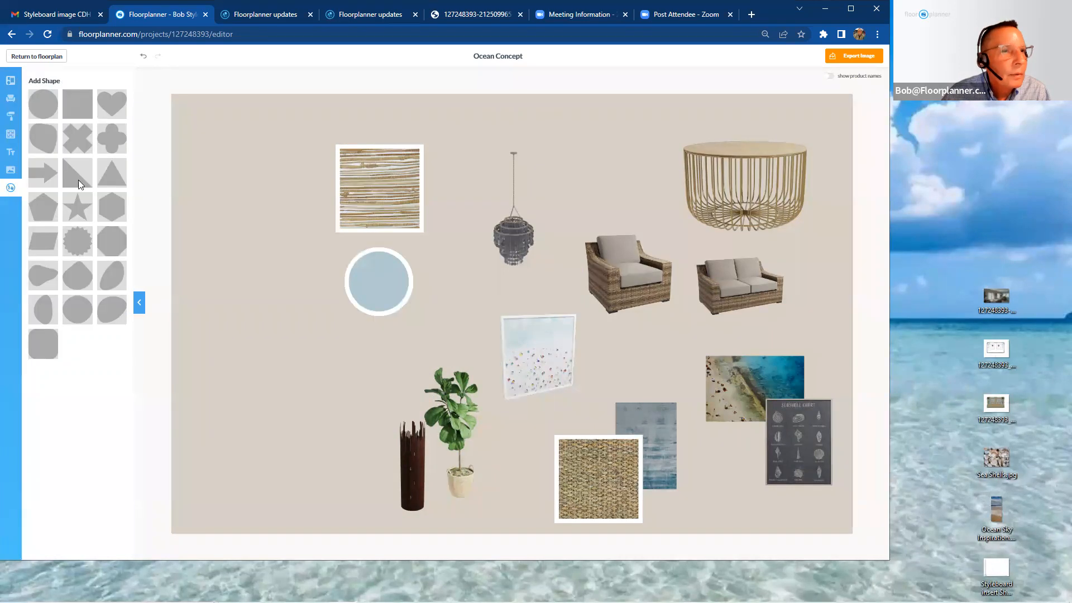
left_click(10, 153)
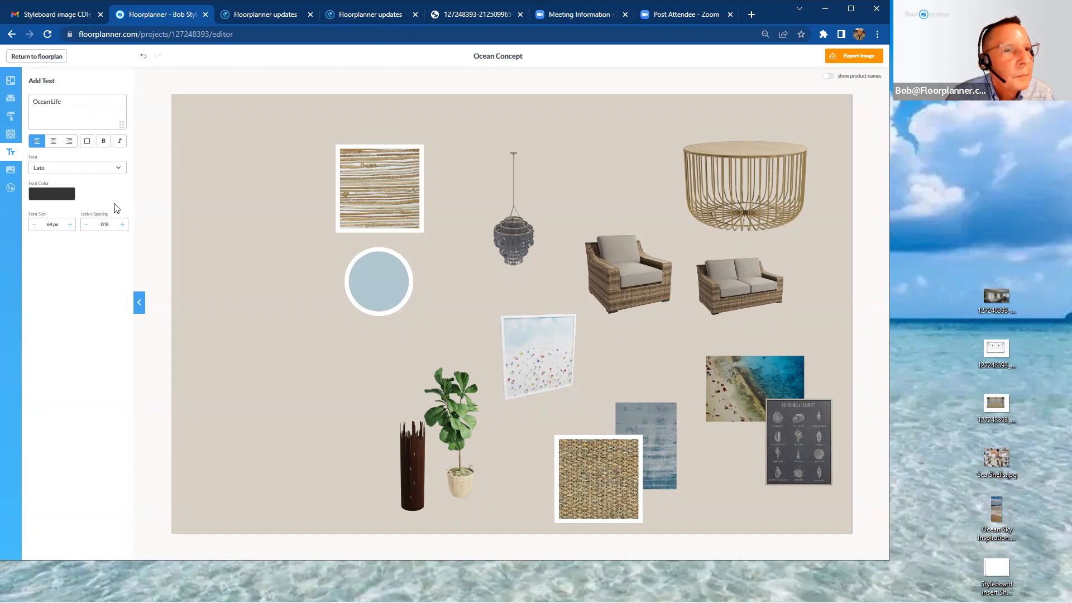
left_click_drag(122, 126, 271, 182)
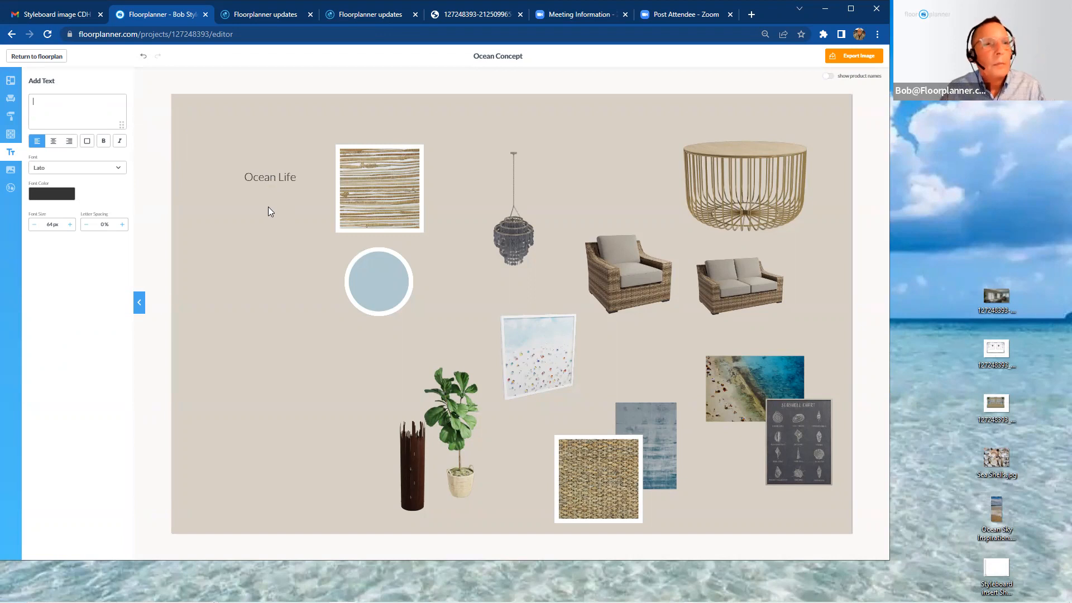
Change the font of the "Ocean Life" text to Smokum.
left_click(279, 182)
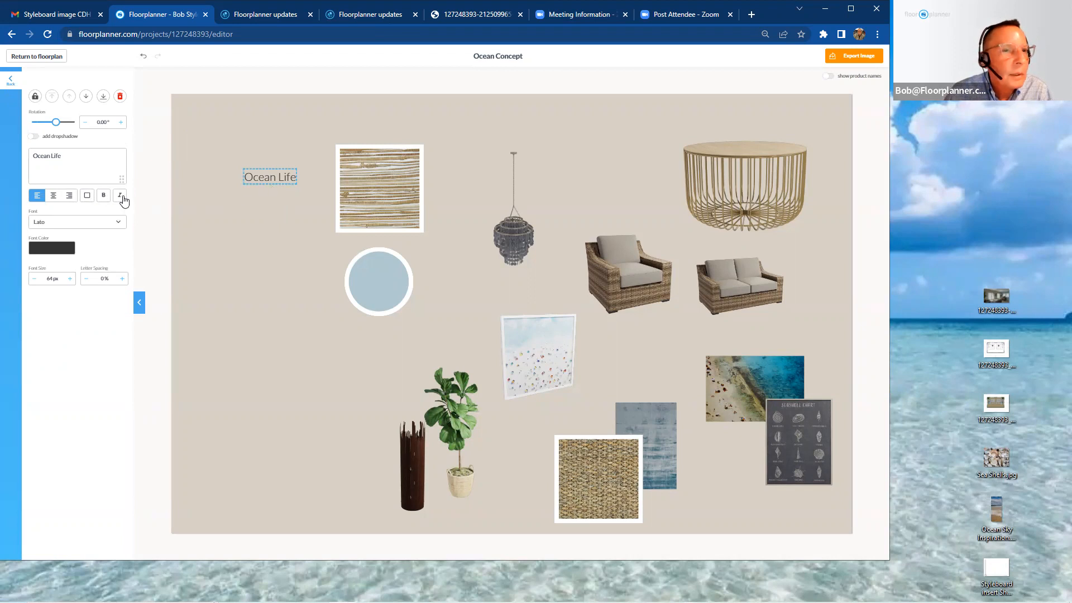
left_click(118, 221)
left_click(94, 246)
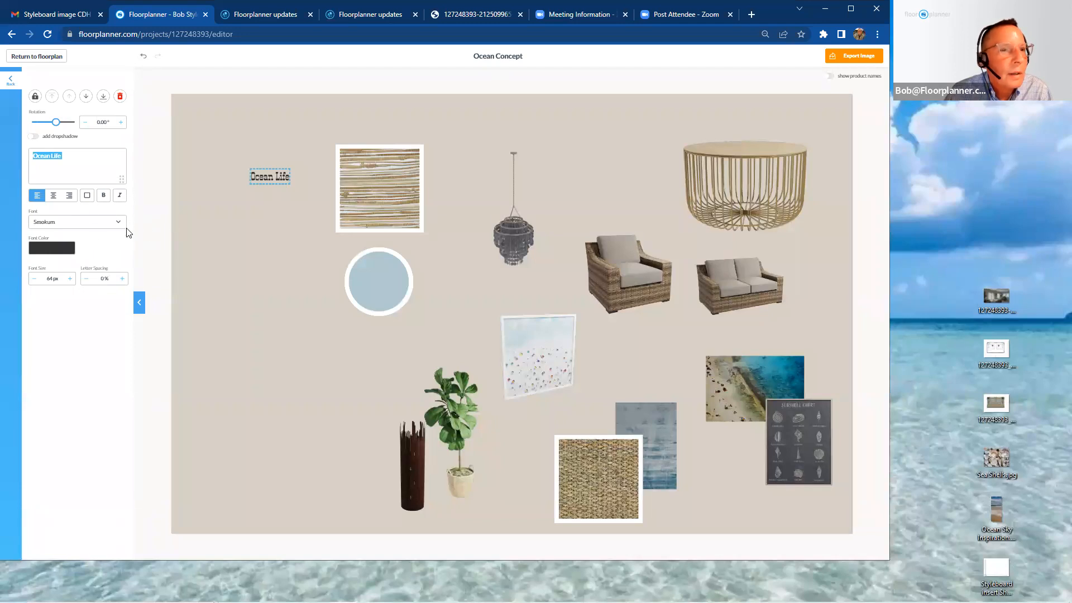
Set the font size of the "Ocean Life" text to 200 px.
left_click(70, 279)
left_click(70, 278)
left_click(70, 279)
left_click_drag(45, 279, 58, 277)
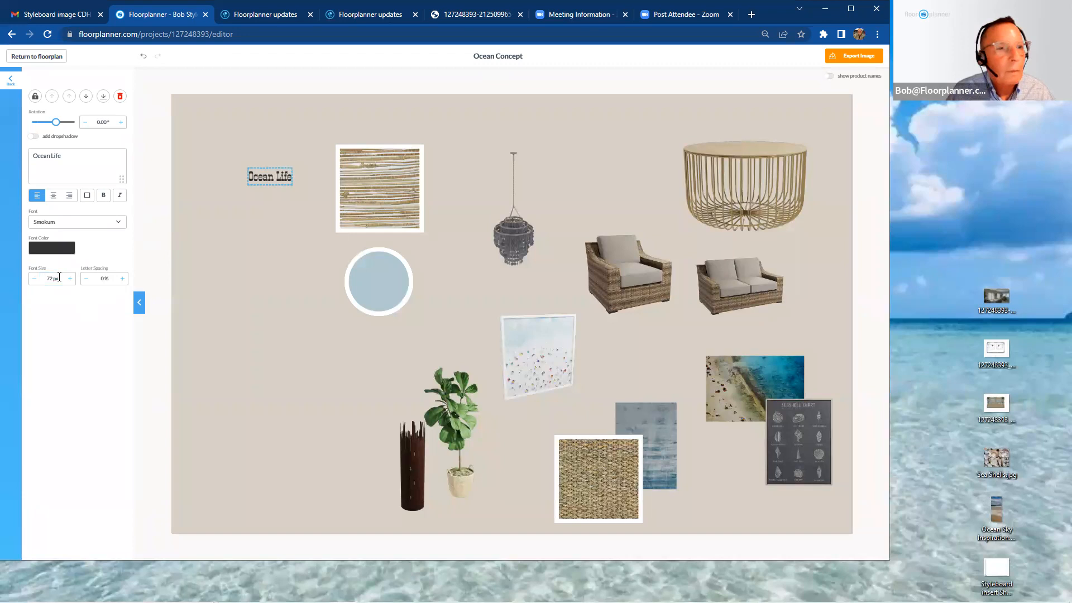
left_click_drag(47, 280, 58, 281)
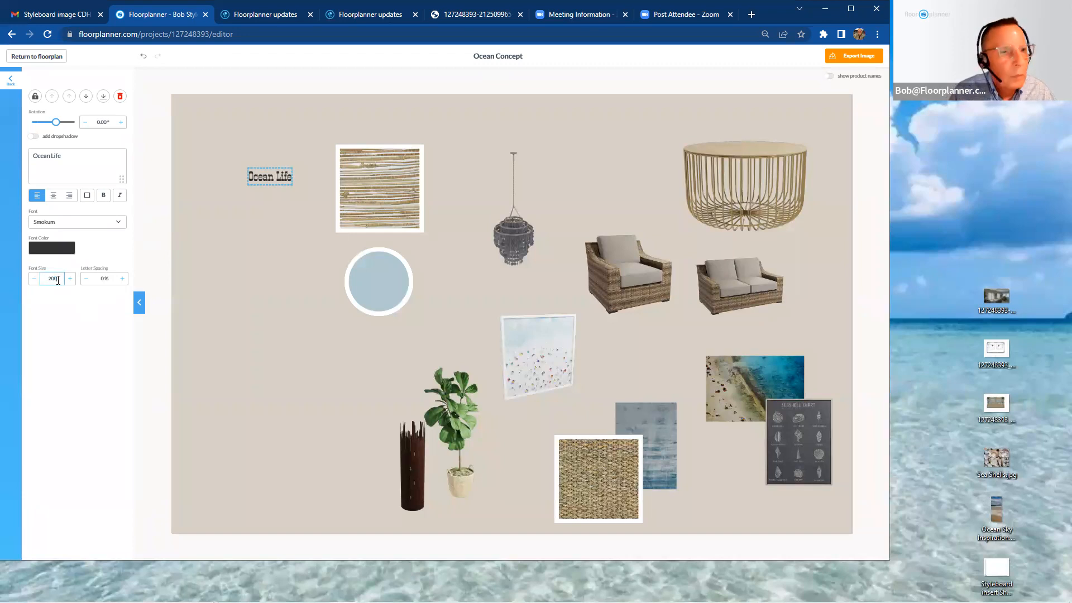
type("200")
key("Return")
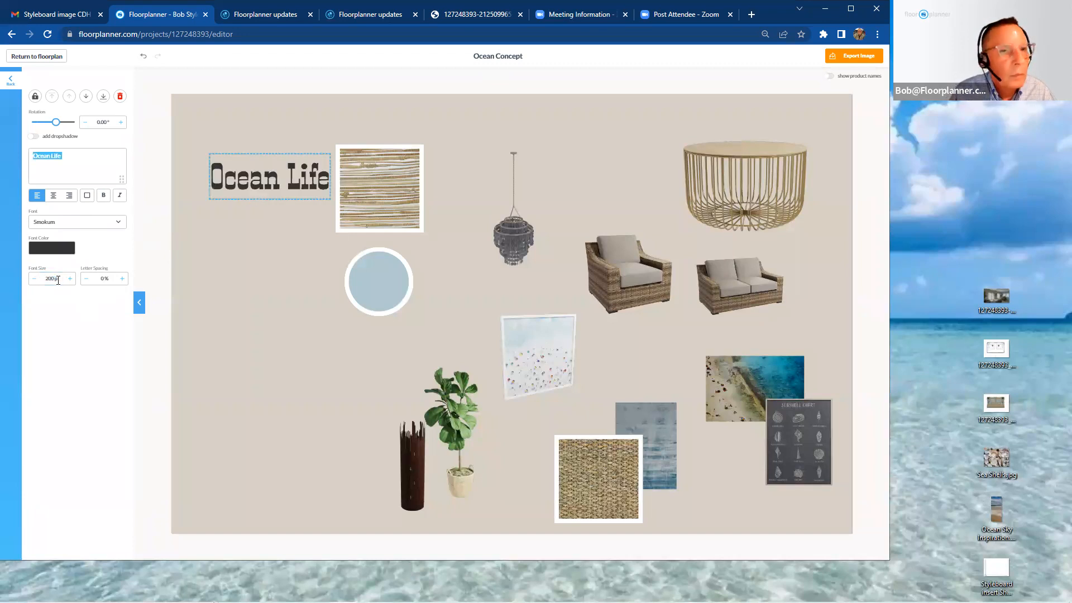
Move the "Ocean Life" title above the lounge chair, between the chandelier and the coffee table.
left_click(270, 206)
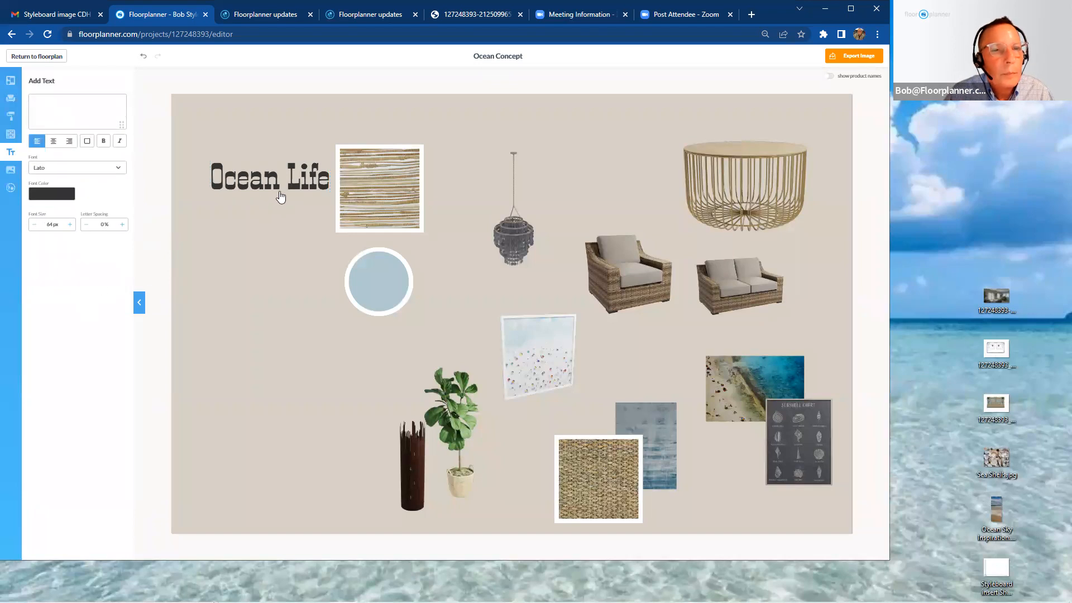
left_click(281, 195)
left_click_drag(281, 194, 642, 144)
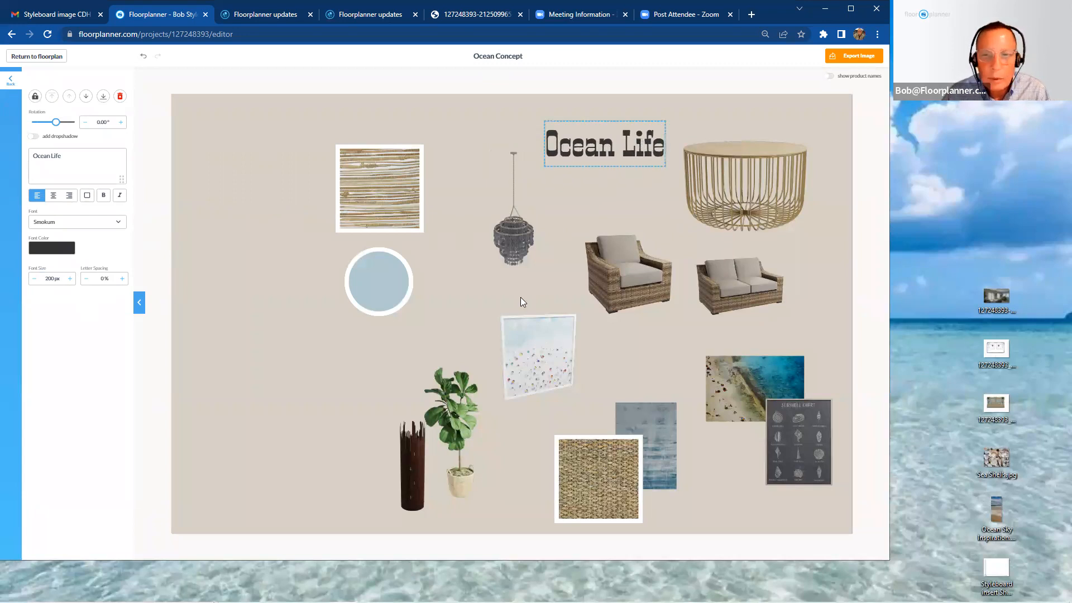
Try out the black-and-white furnished floor plan picture on the styleboard at an enlarged size, and delete it again.
left_click(14, 85)
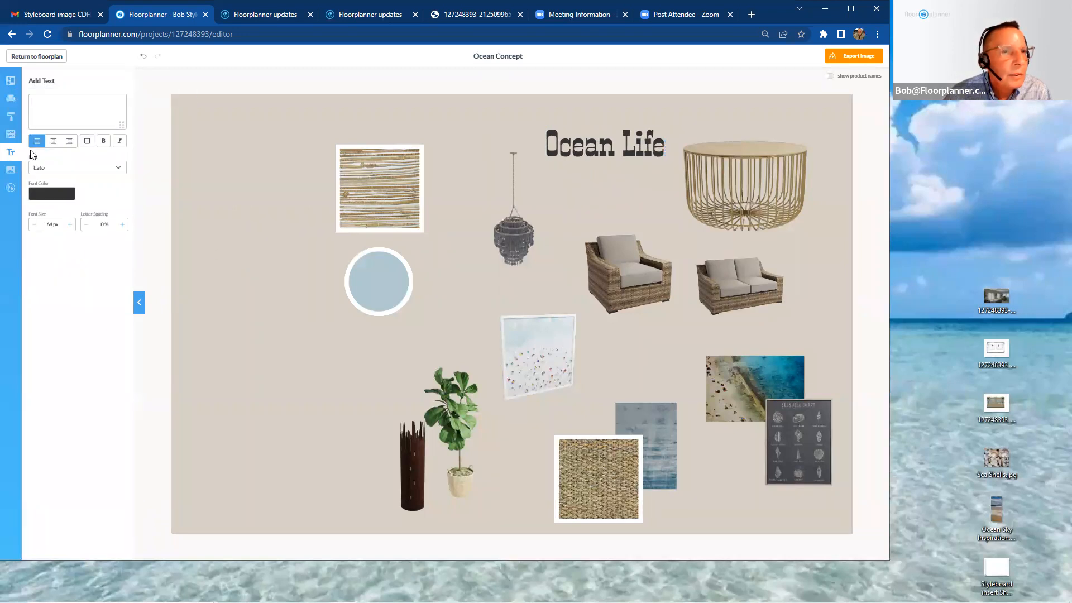
left_click(11, 174)
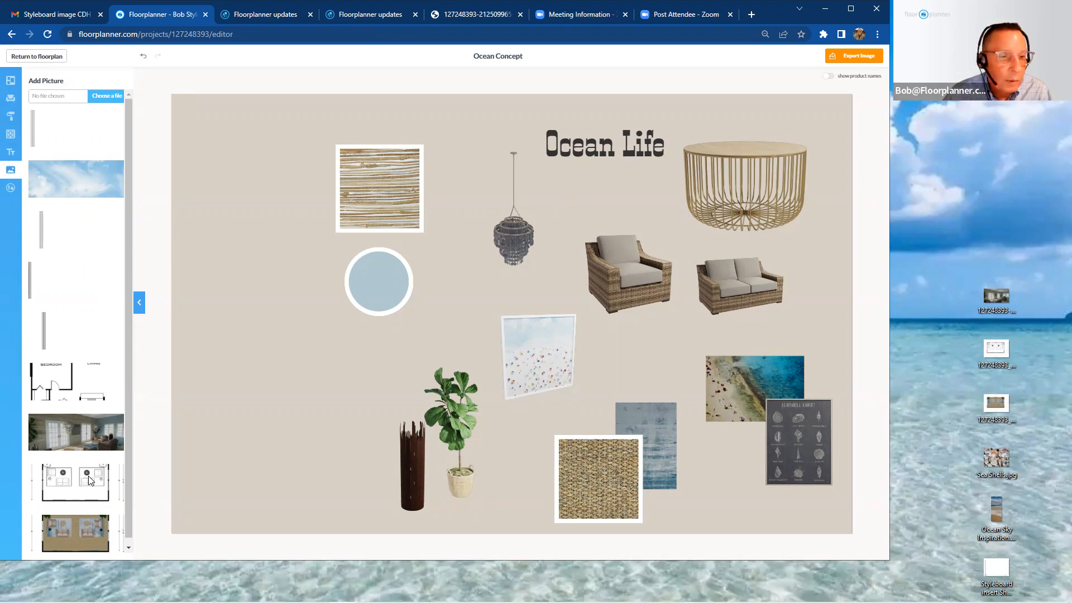
left_click_drag(88, 476, 265, 413)
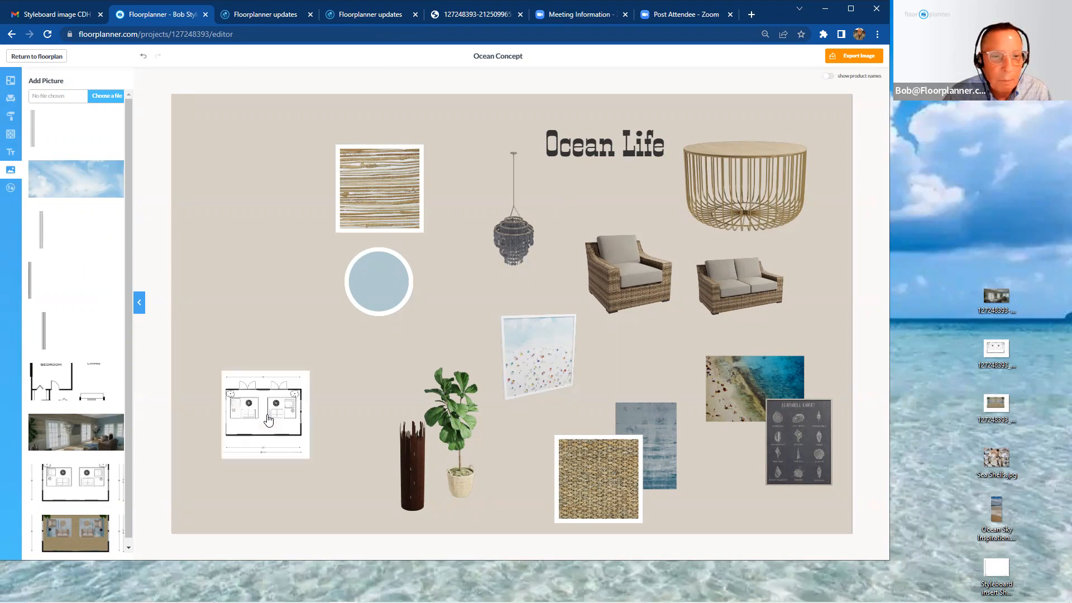
left_click_drag(493, 253, 666, 138)
left_click_drag(624, 268, 665, 393)
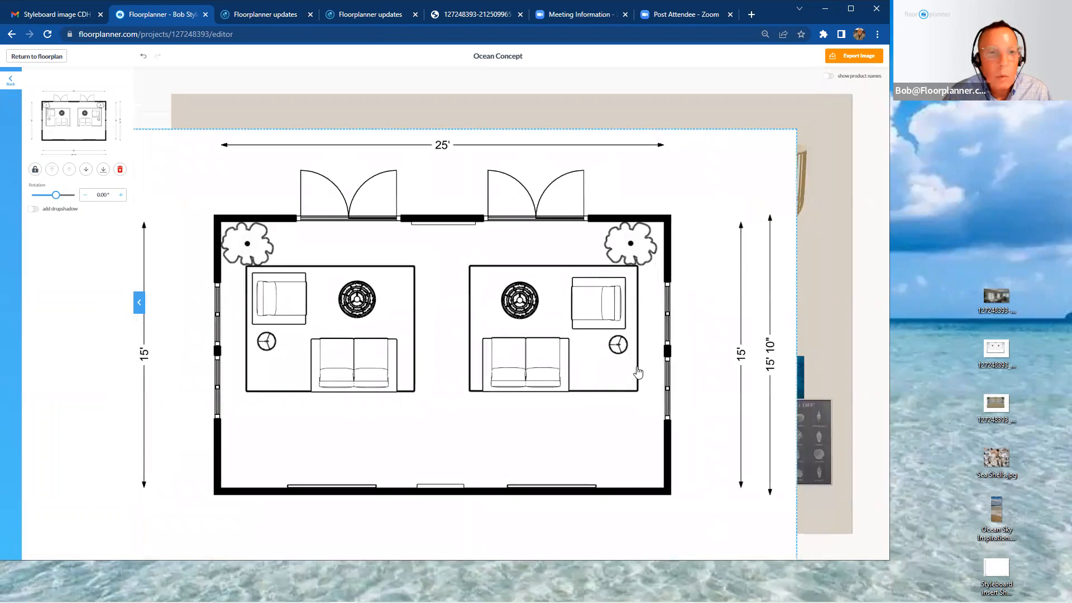
left_click_drag(625, 358, 608, 260)
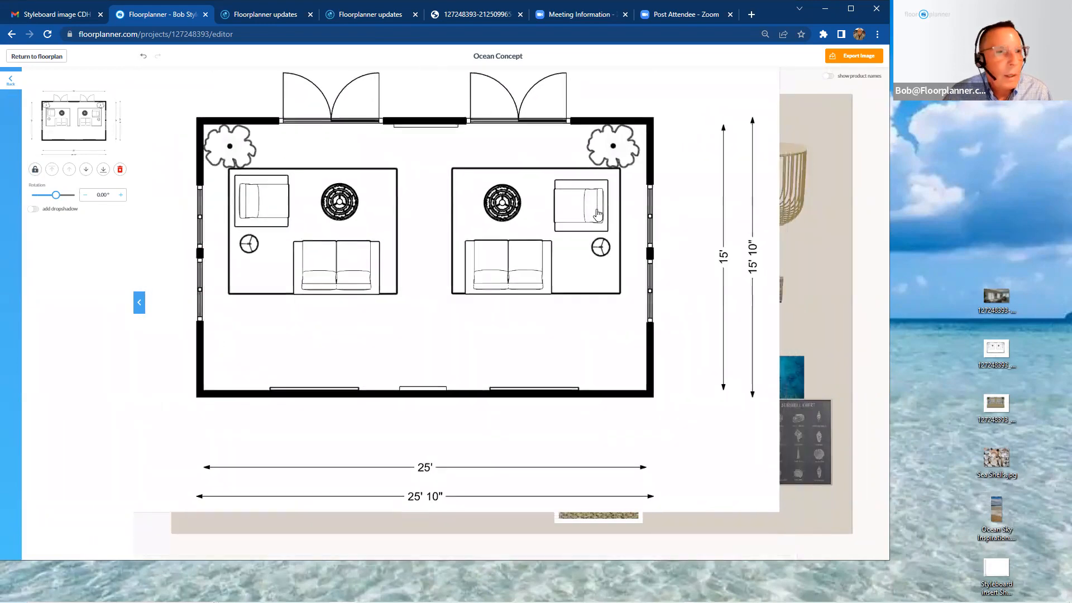
left_click(120, 170)
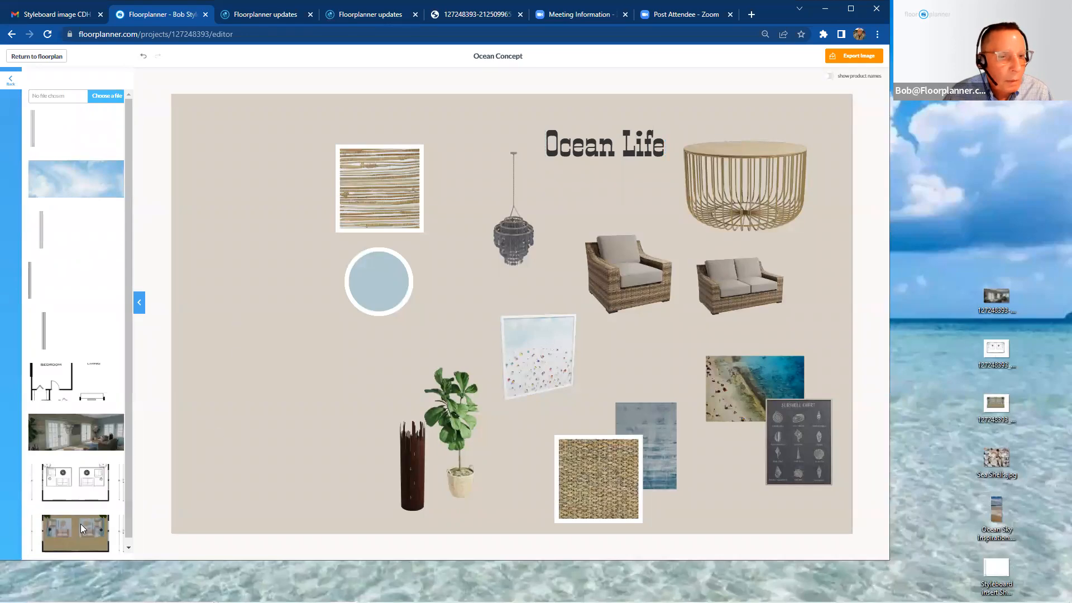
Try out the coloured floor plan picture on the styleboard, and delete it again.
left_click_drag(118, 518, 376, 389)
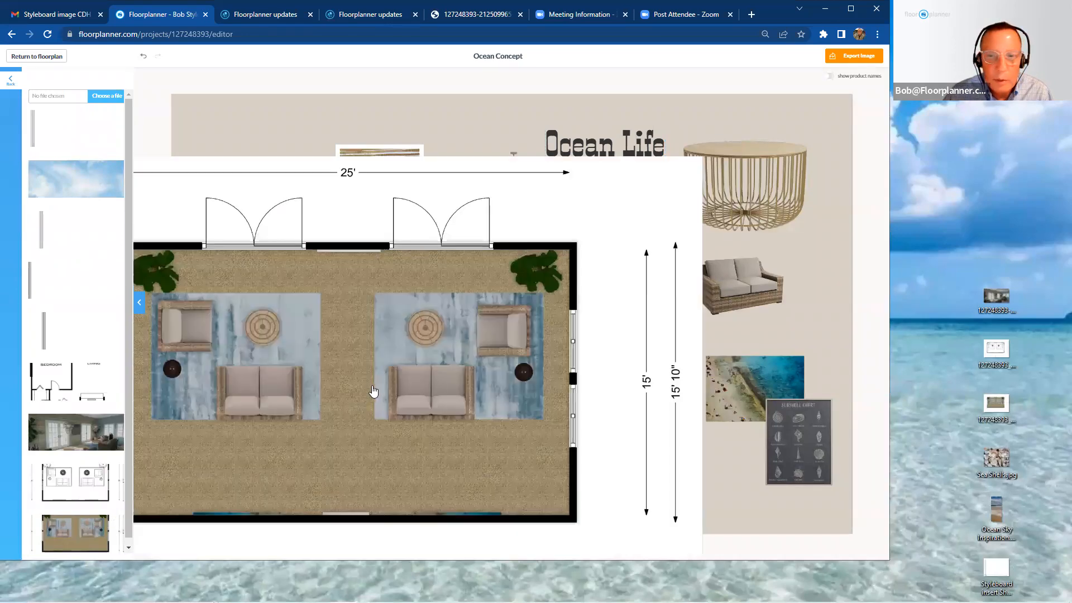
left_click_drag(514, 321, 528, 386)
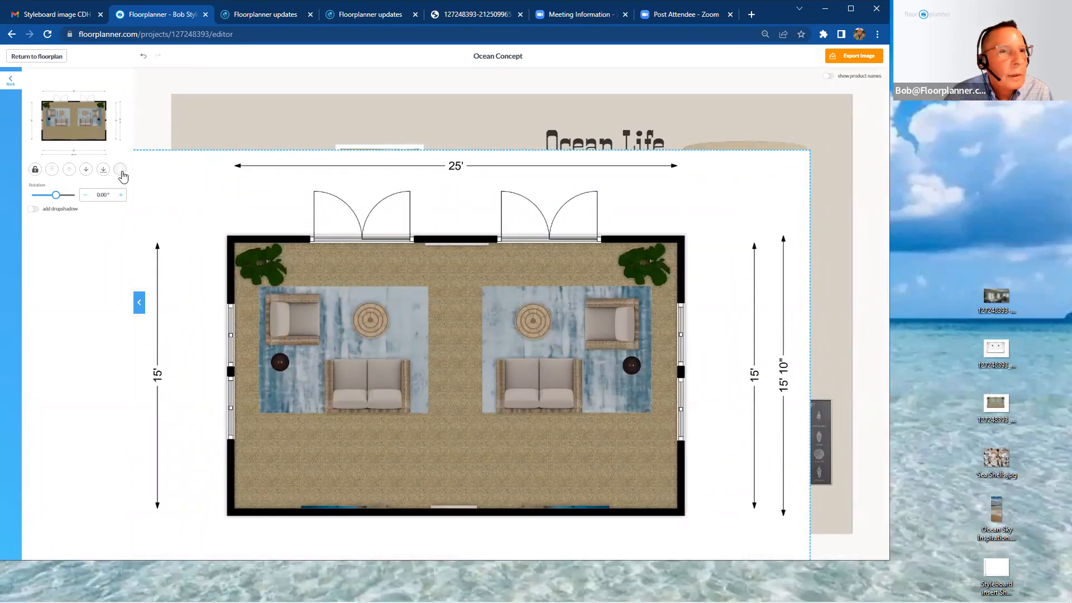
left_click(120, 170)
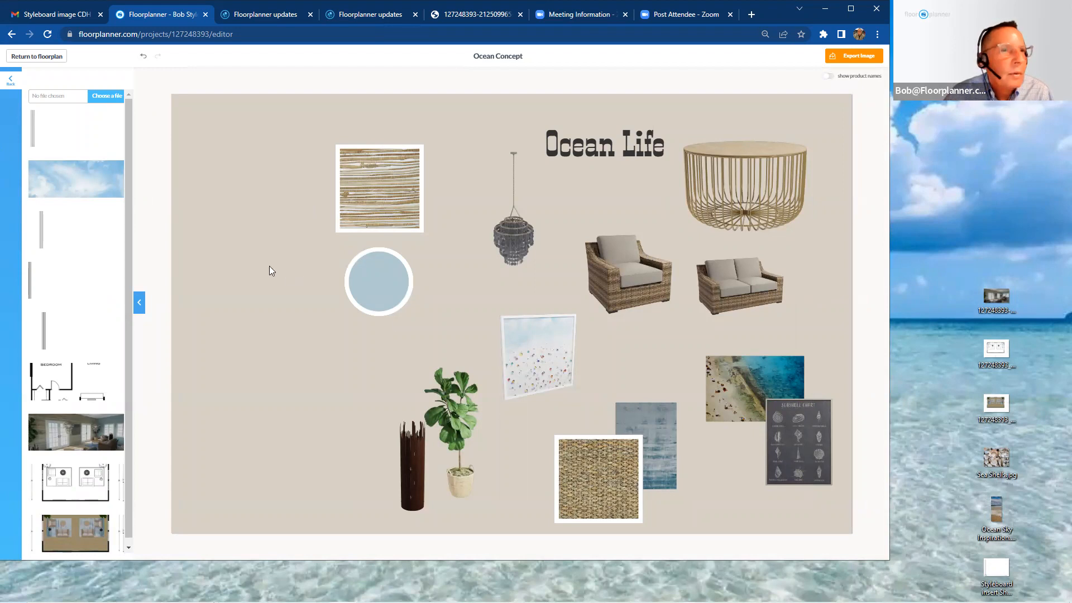
left_click(99, 98)
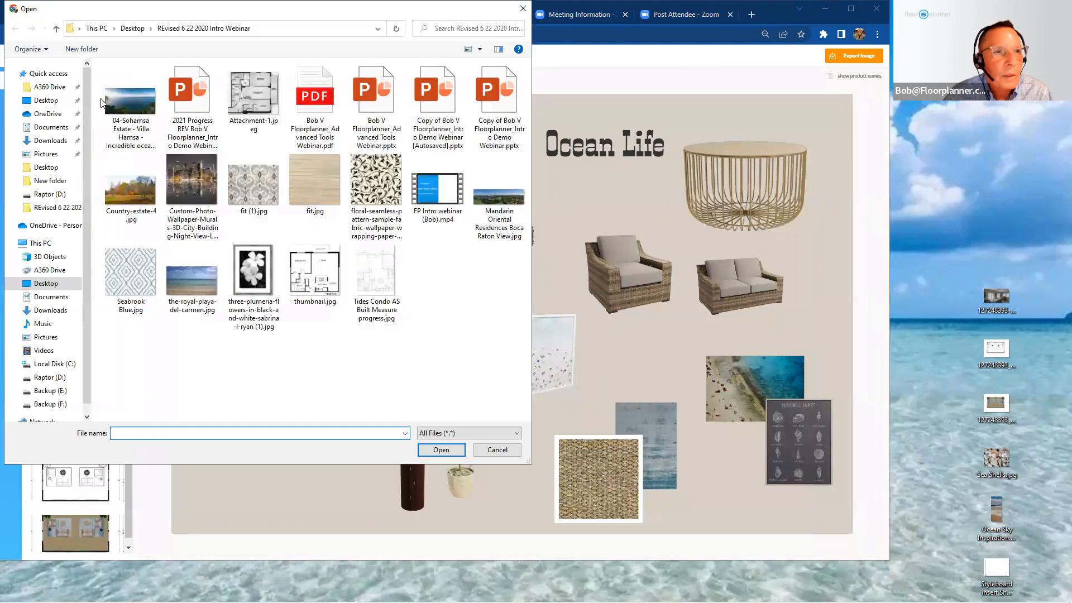
left_click(45, 100)
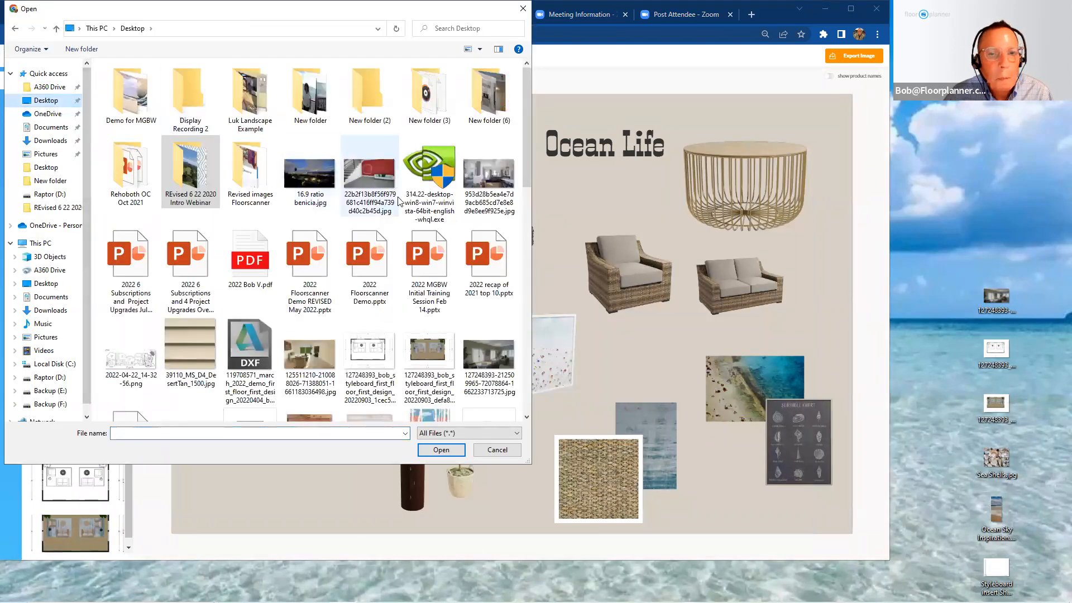
scroll(399, 253, "down", 10)
scroll(400, 252, "up", 10)
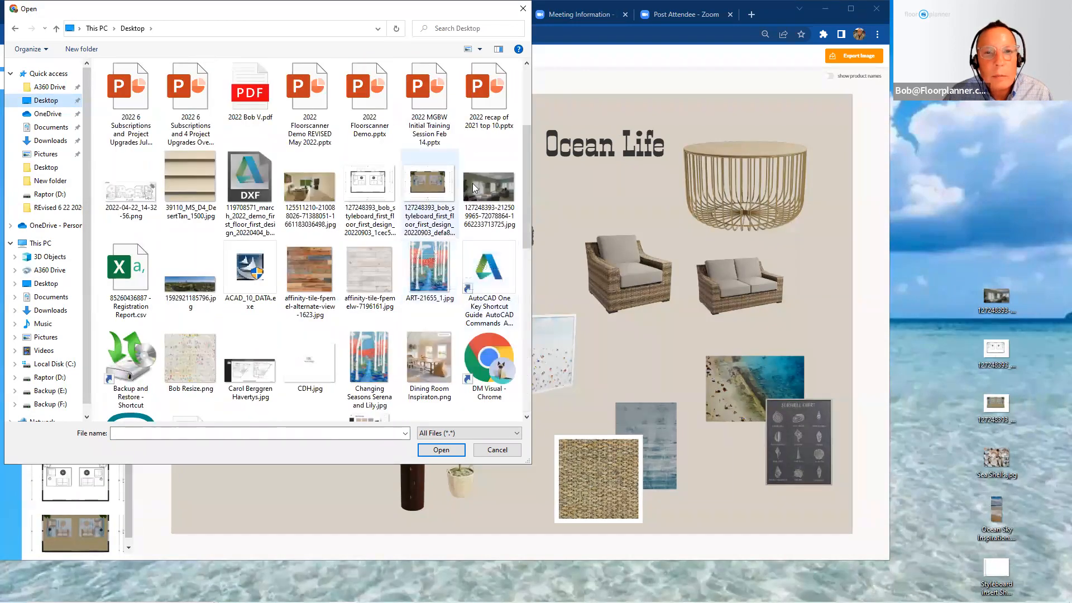
left_click(498, 198)
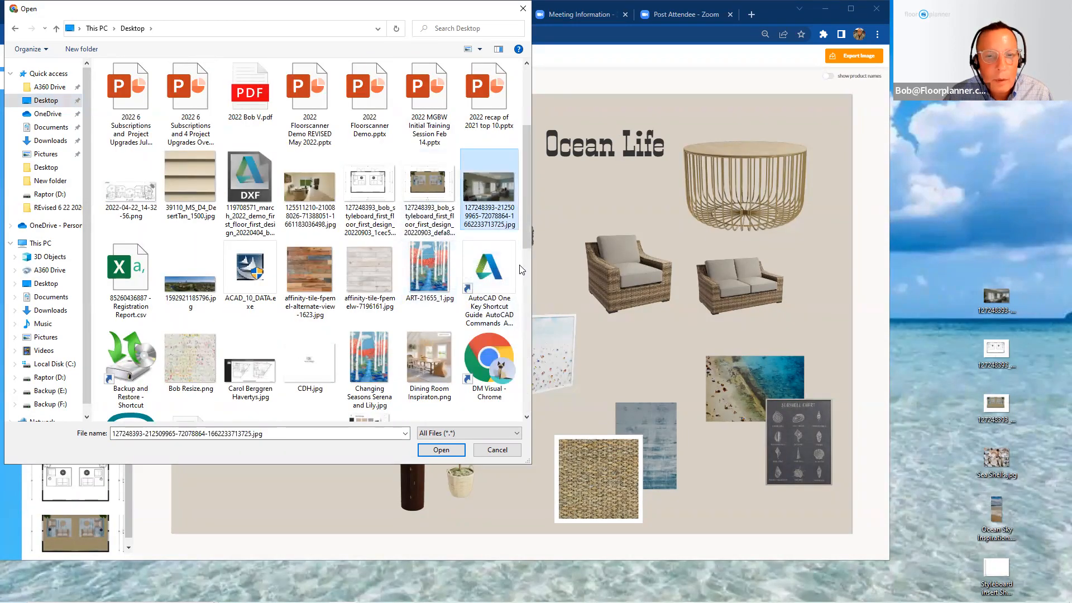
left_click(441, 450)
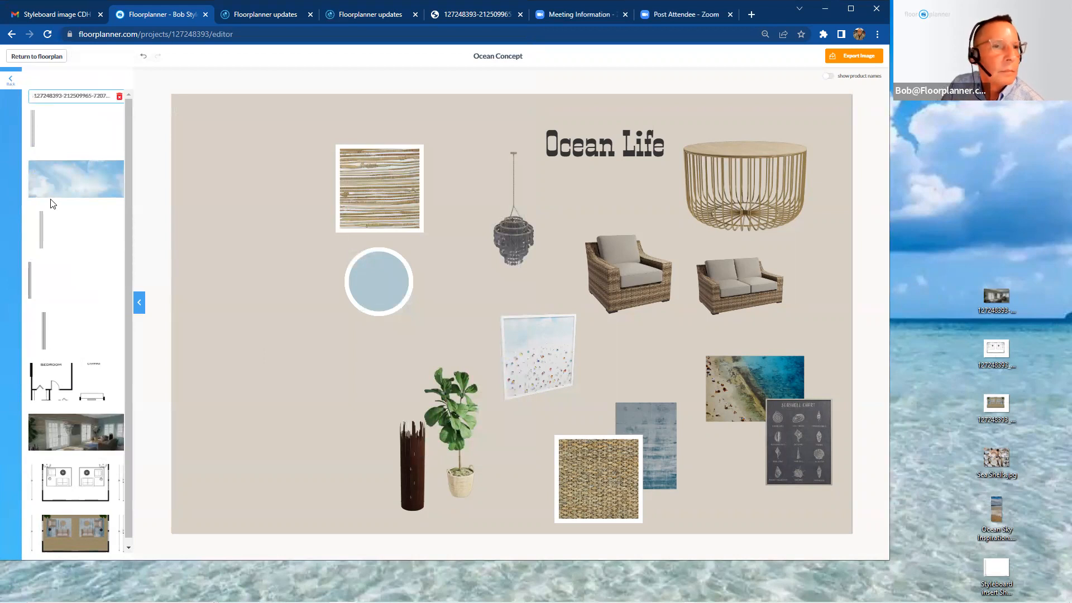
Add the living room render to the styleboard, scaled to fit beside the beach painting and above the blue rug.
left_click_drag(61, 127, 262, 230)
left_click_drag(367, 281, 807, 400)
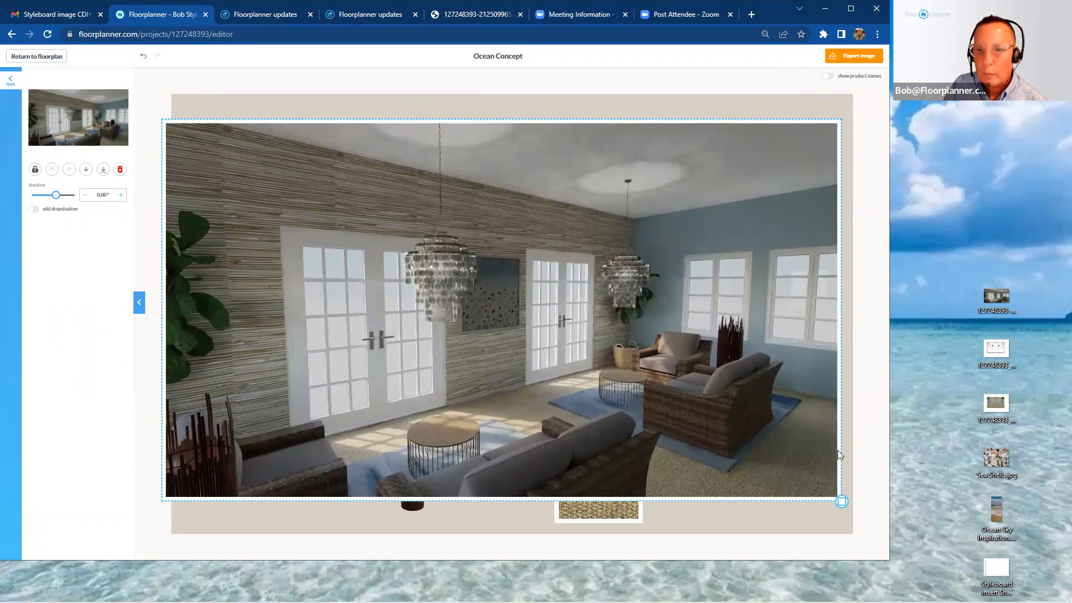
left_click_drag(837, 497, 337, 221)
left_click_drag(241, 179, 723, 387)
Move the armchair and loveseat up and to the left, clear of the living room render.
left_click_drag(634, 257, 615, 219)
left_click_drag(717, 268, 692, 256)
left_click_drag(704, 355, 705, 351)
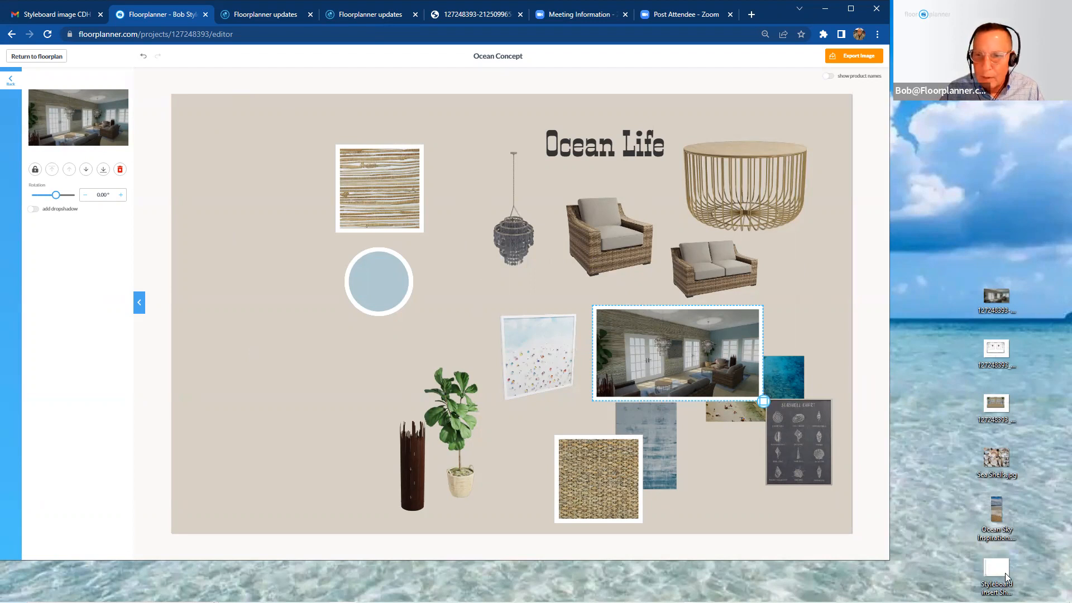
Upload the picture "Styleboard insert Shell Brand.jpg" from the Desktop.
left_click(10, 81)
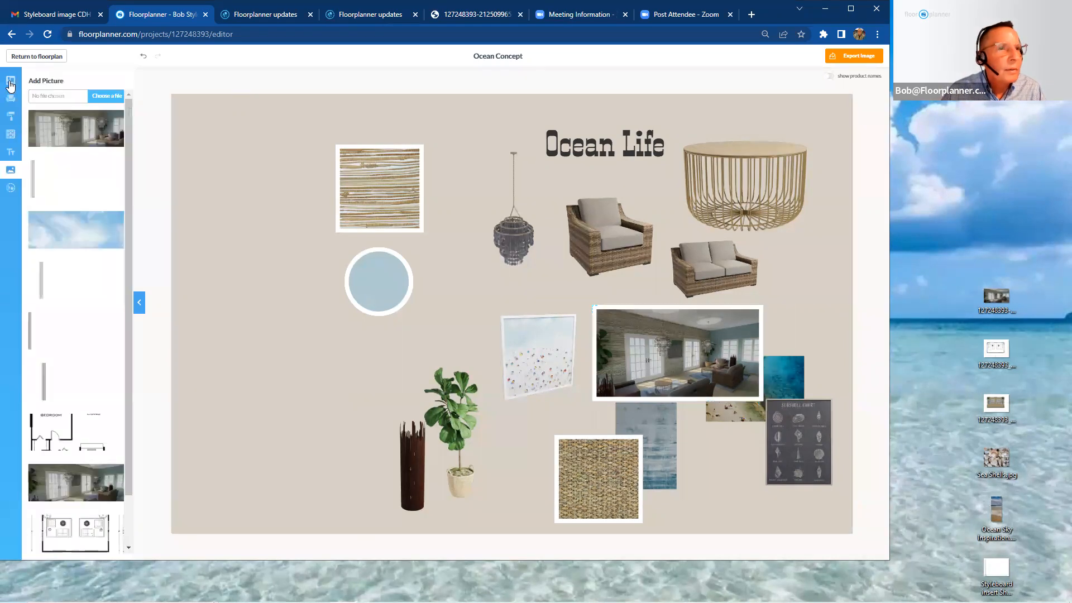
left_click(117, 95)
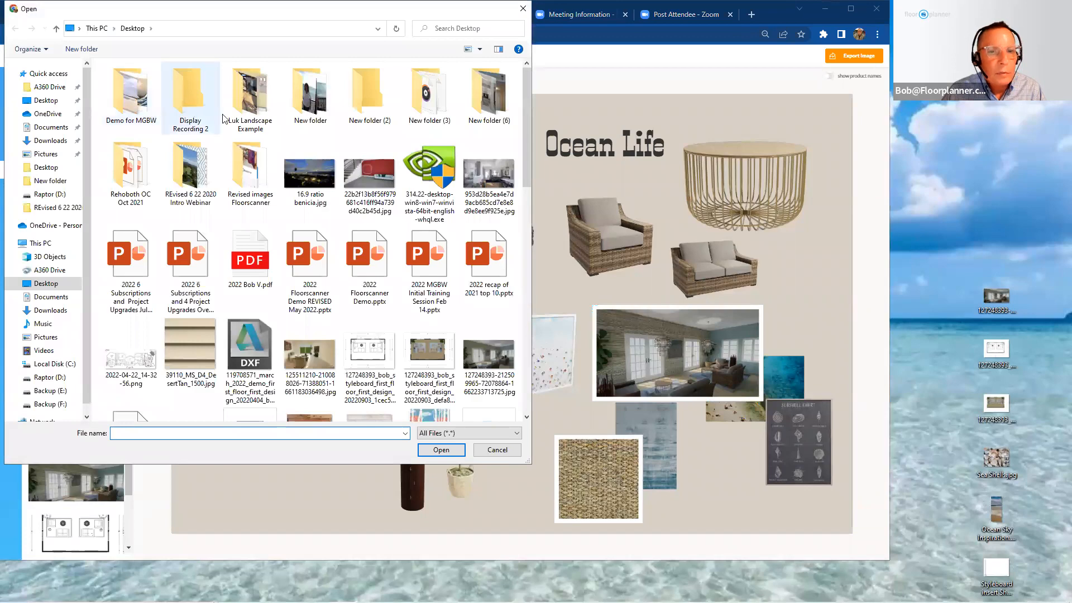
left_click_drag(527, 185, 519, 411)
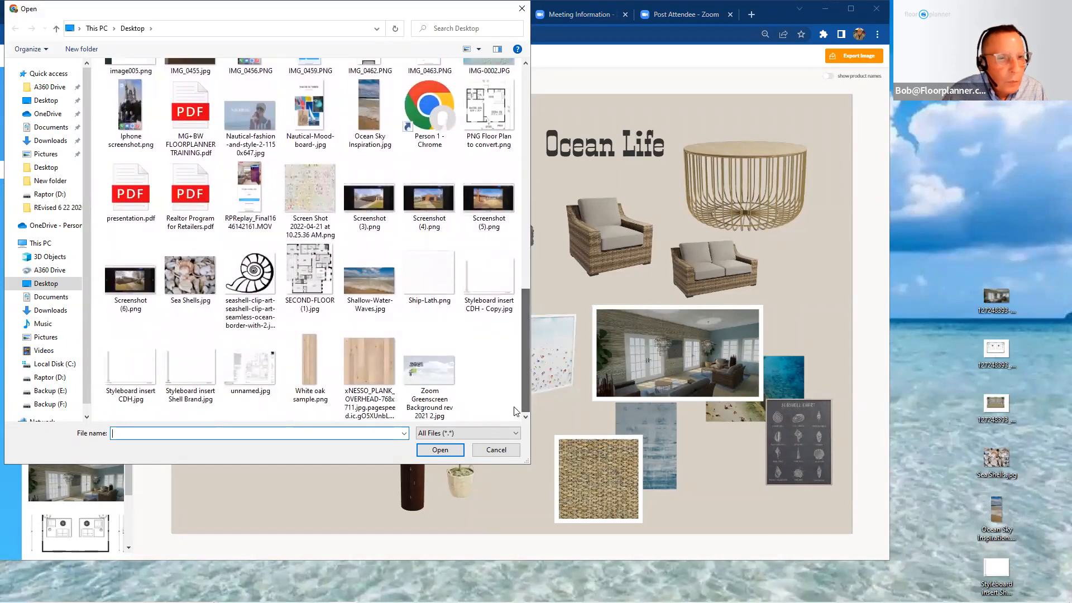
left_click(192, 388)
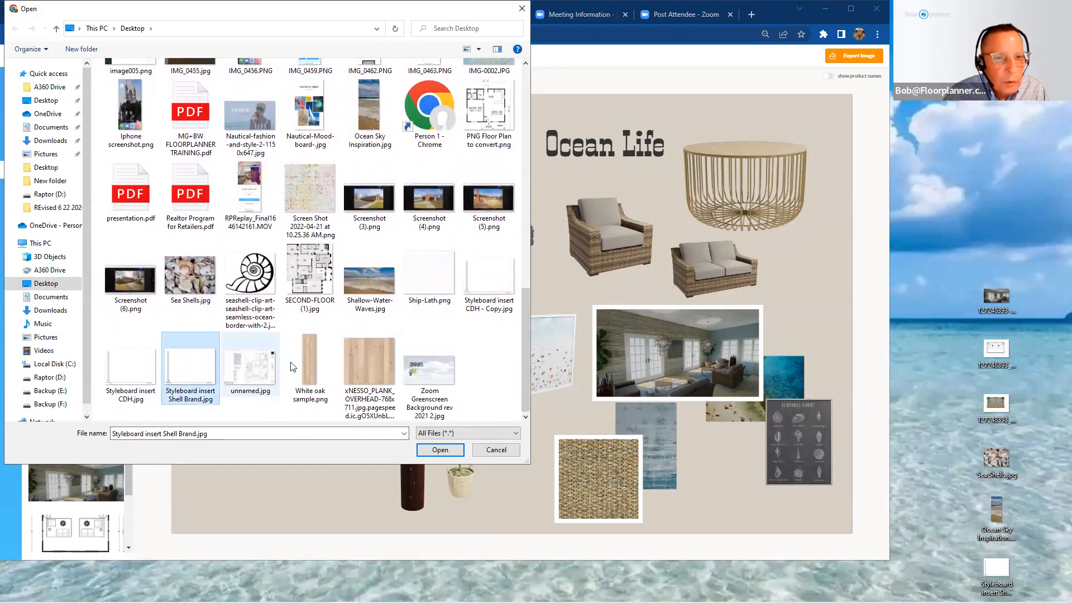
left_click(439, 450)
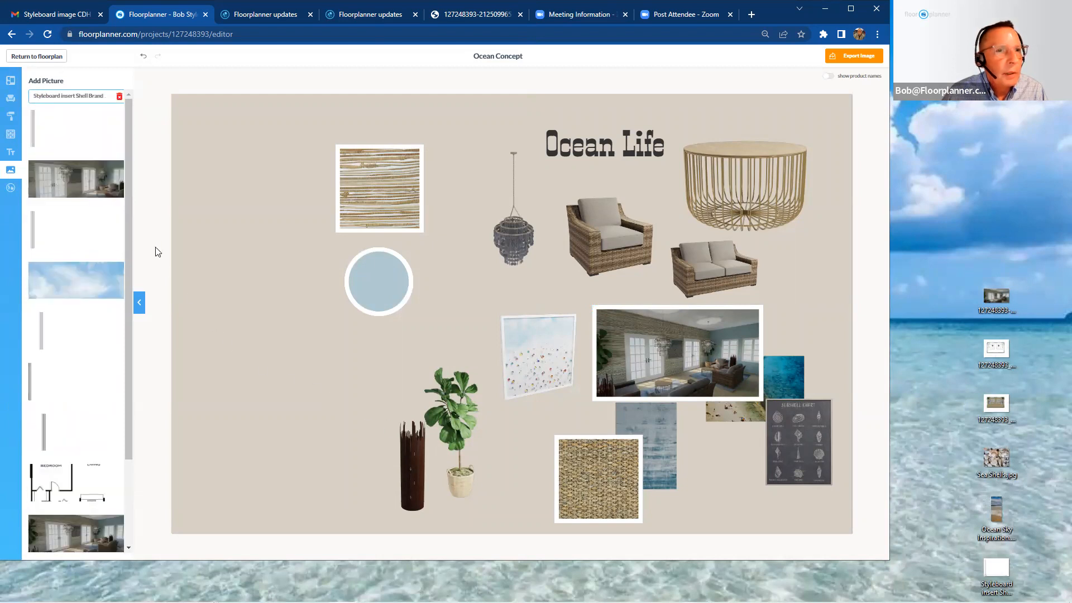
Place the Shell Design insert on the styleboard, enlarged to the board's full height and aligned with its right edge.
left_click_drag(60, 136, 300, 275)
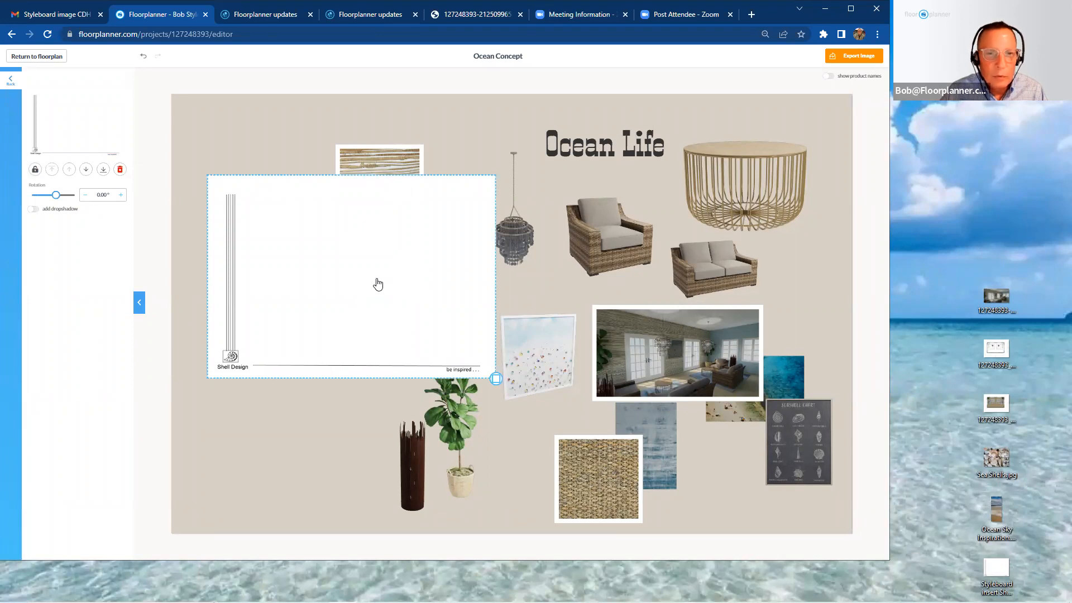
left_click_drag(495, 378, 725, 541)
left_click_drag(609, 327, 608, 248)
left_click_drag(723, 460, 849, 537)
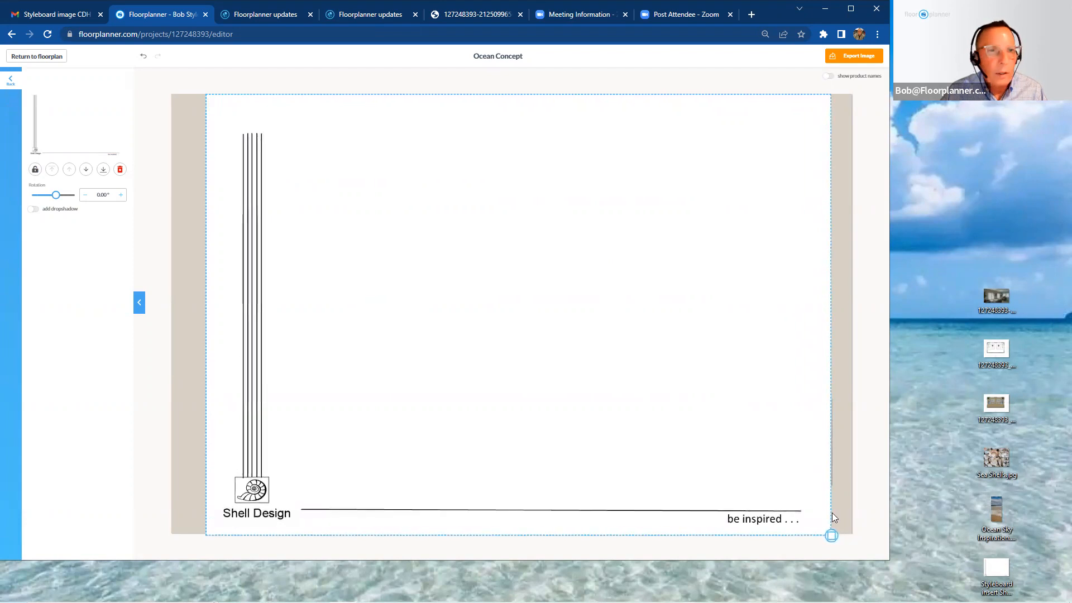
left_click_drag(676, 413, 707, 415)
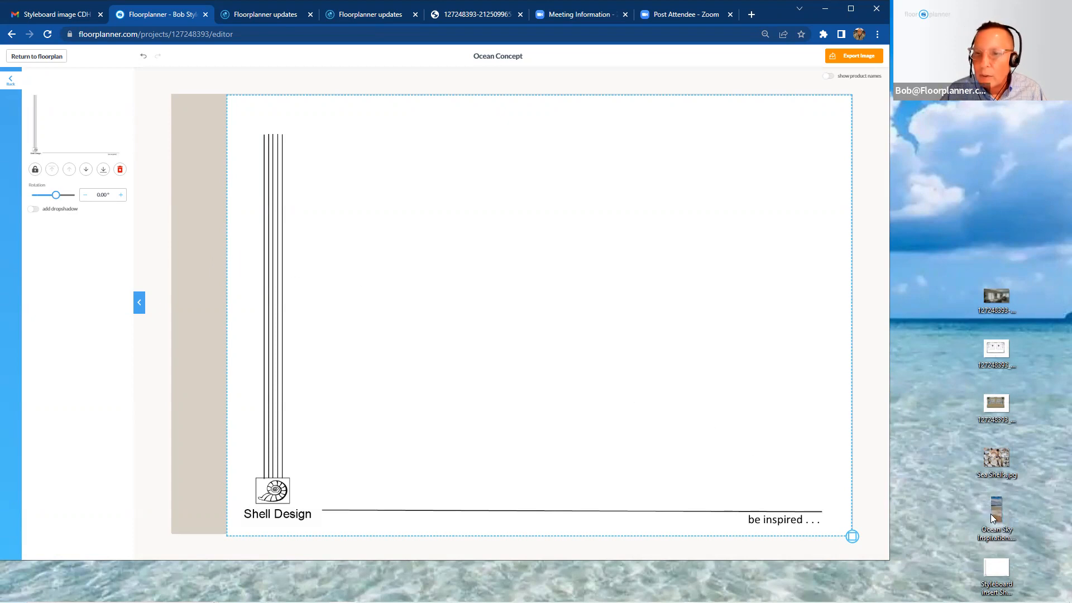
Upload the picture "Ocean Sky Inspiration.jpg" from the Desktop.
left_click(10, 80)
left_click(112, 96)
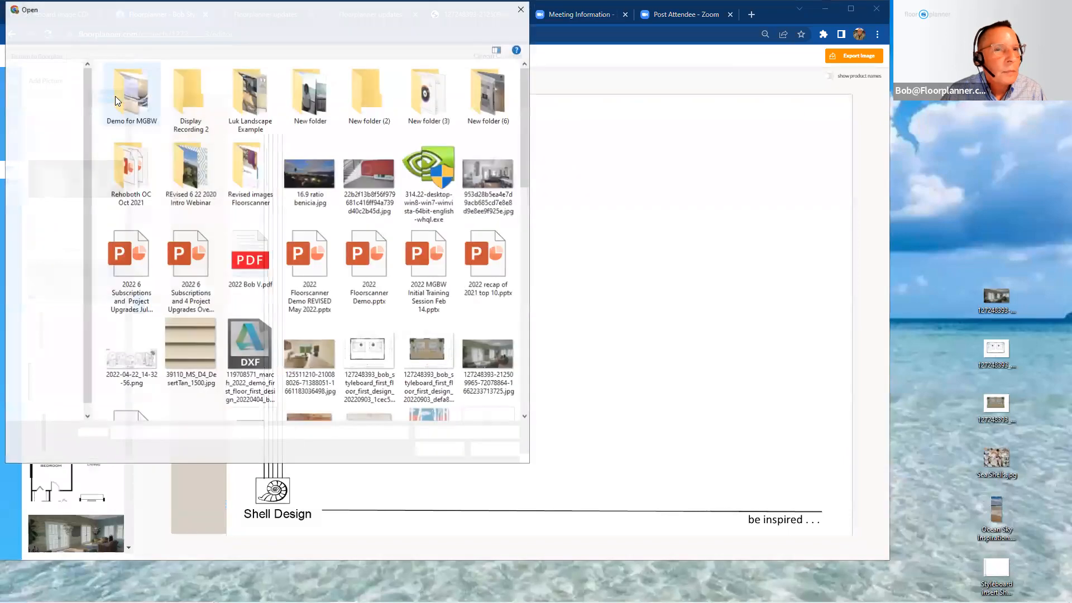
left_click_drag(524, 186, 516, 131)
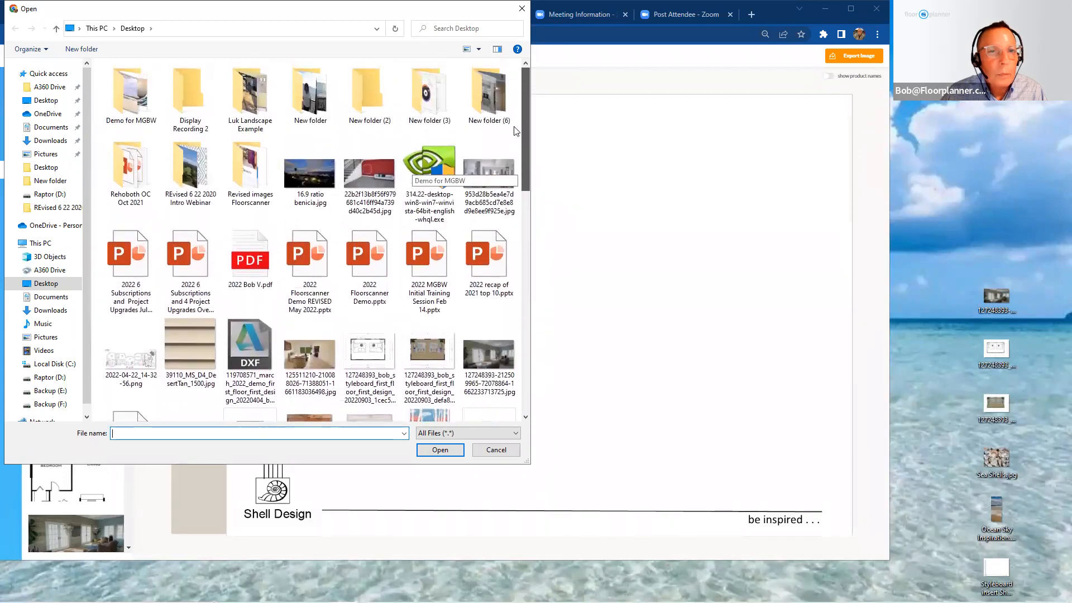
left_click_drag(527, 180, 525, 328)
left_click(369, 301)
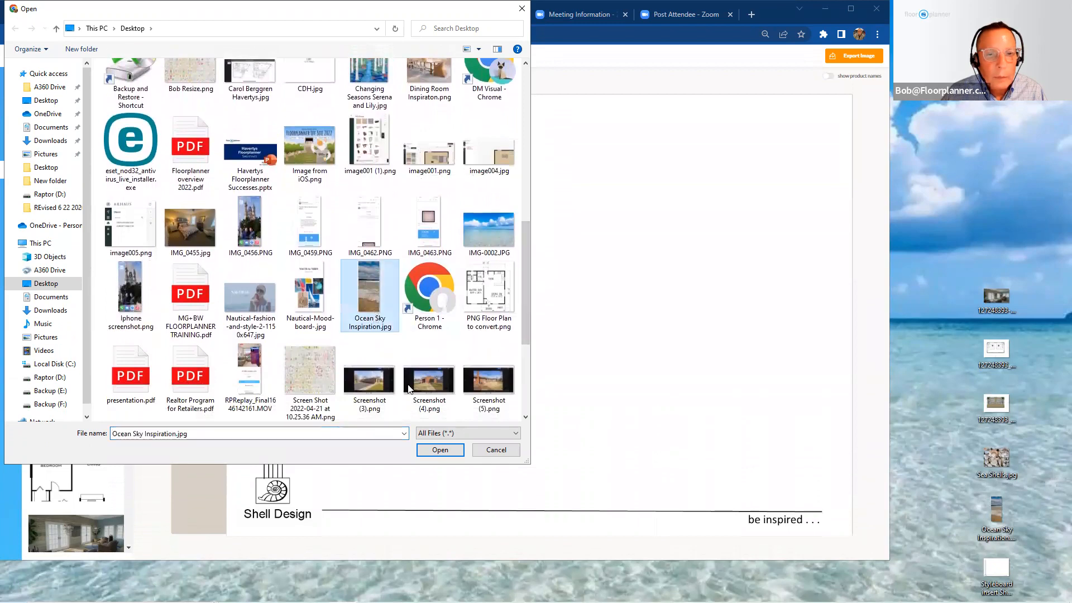
left_click(423, 449)
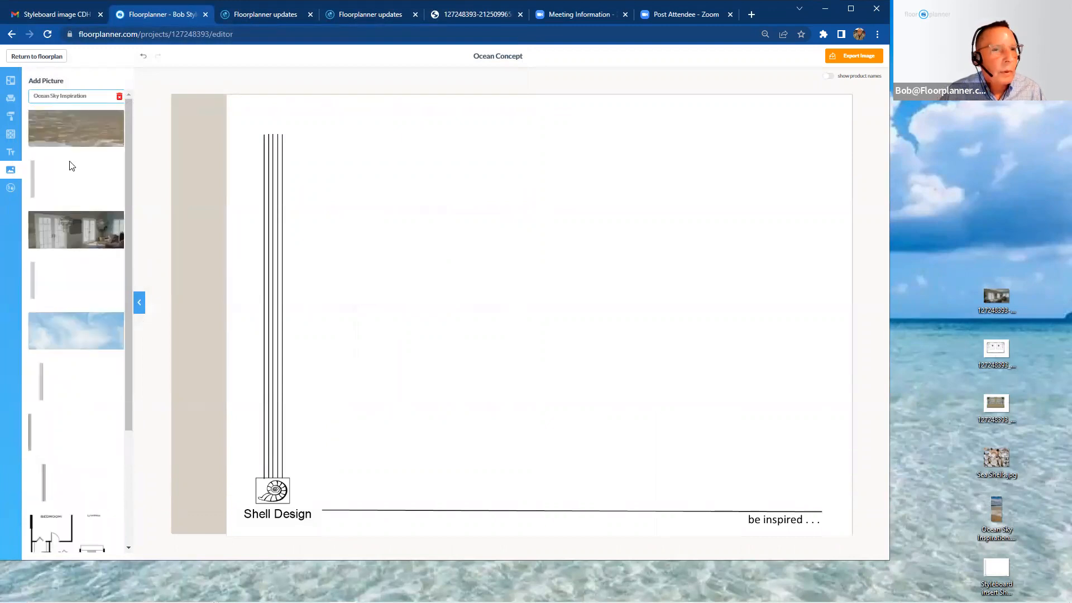
Place the ocean sky picture along the styleboard's left edge and enlarge it to the board's full height.
left_click_drag(78, 134, 199, 196)
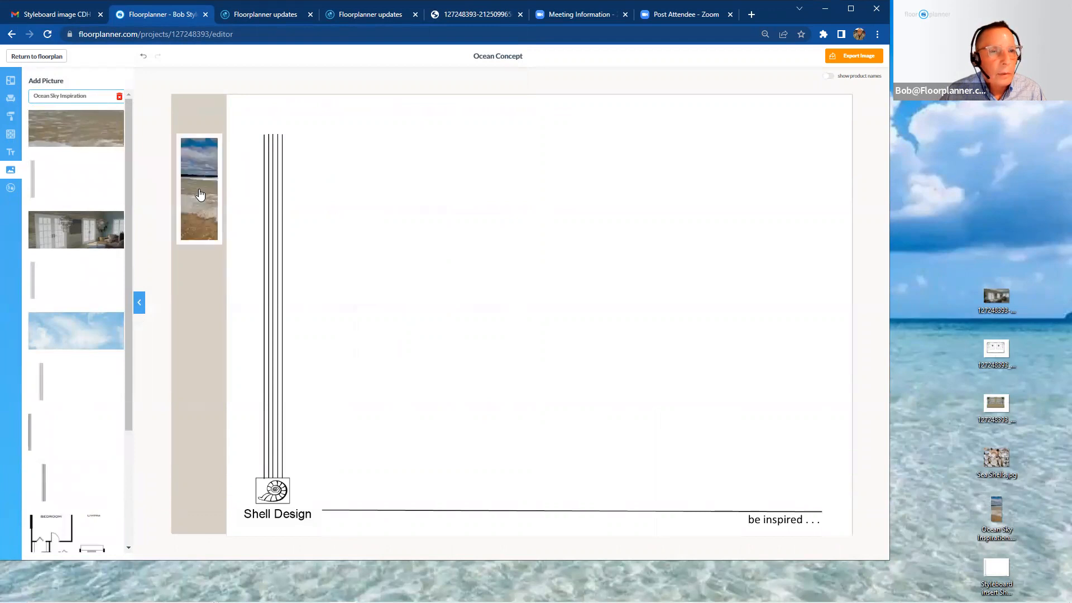
left_click(200, 194)
left_click_drag(222, 245, 404, 528)
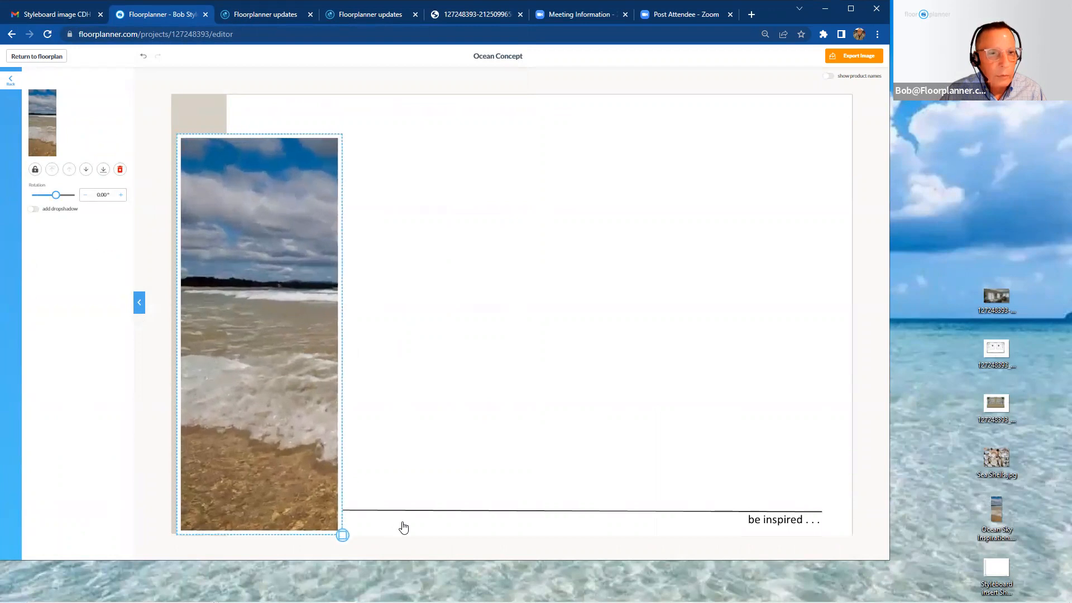
left_click_drag(309, 304, 299, 242)
left_click_drag(333, 495, 355, 551)
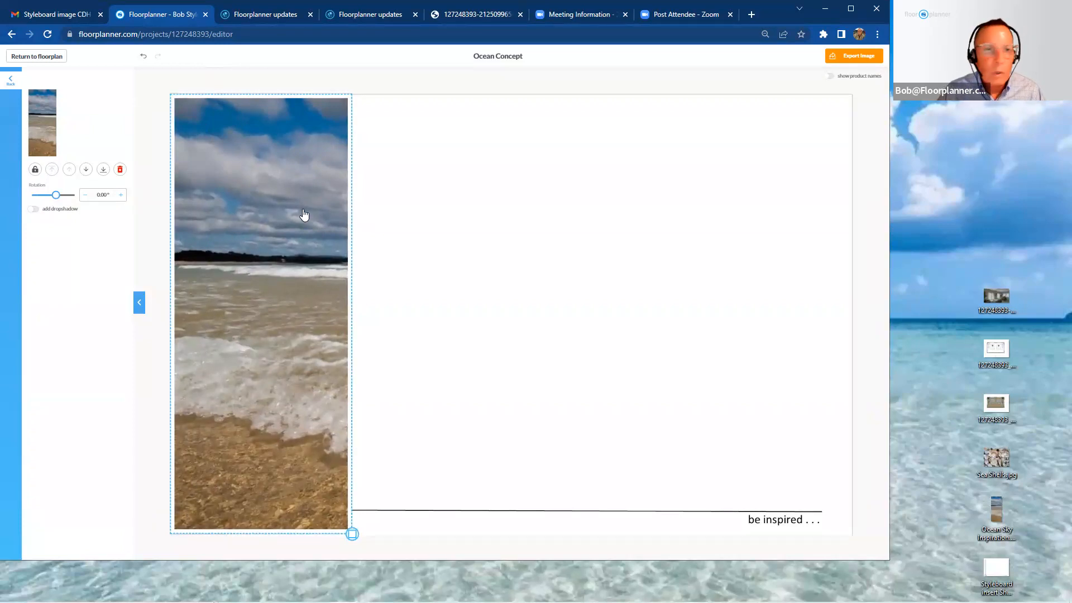
Send the Shell Design insert behind the products and the ocean picture to the very back of the styleboard.
left_click(609, 301)
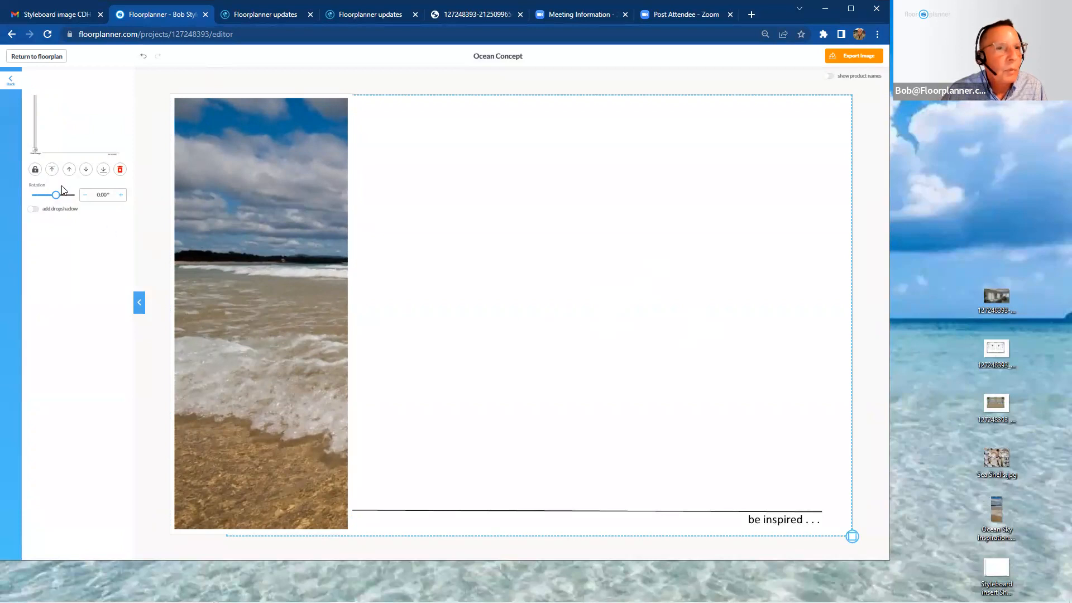
left_click(103, 173)
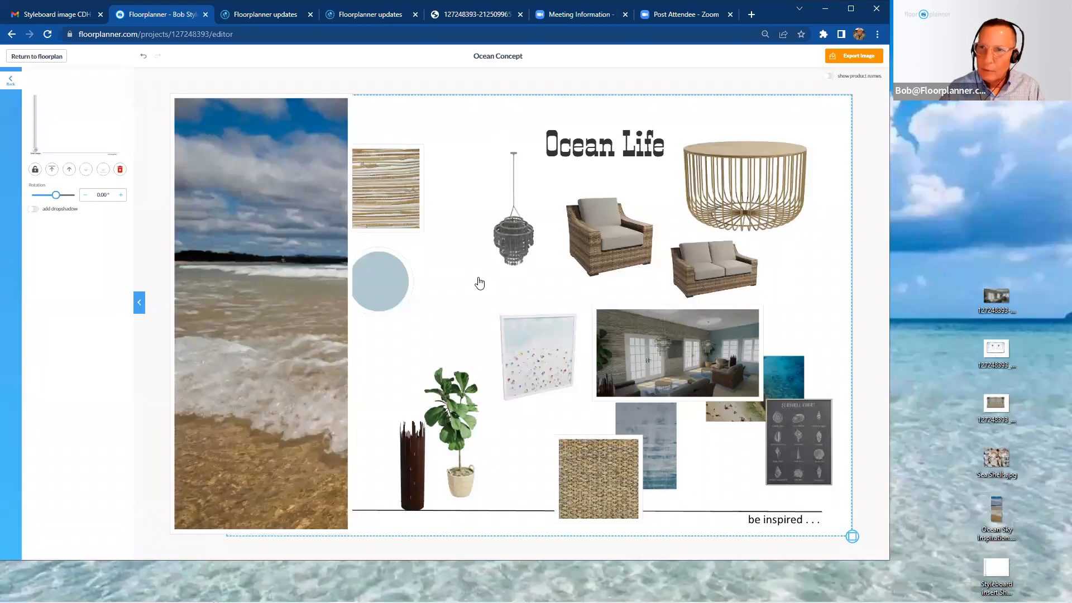
left_click(216, 208)
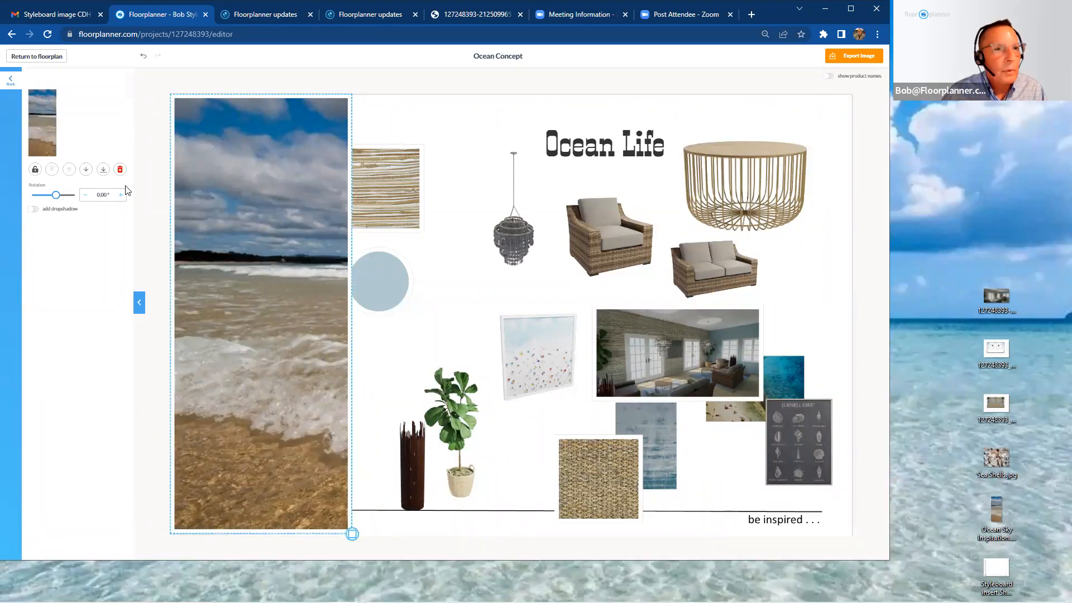
left_click(103, 169)
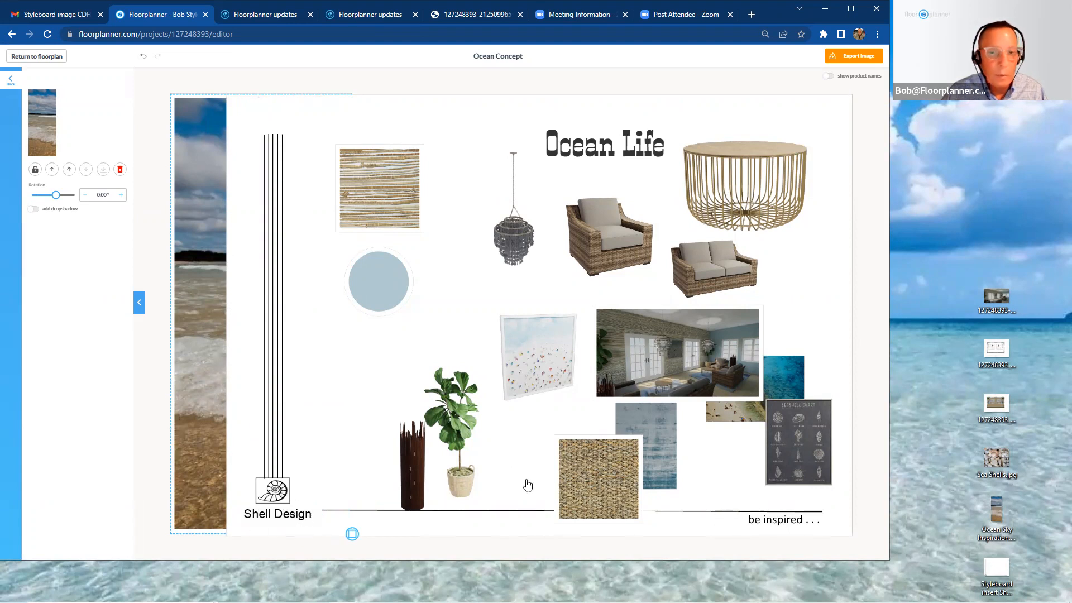
Move the woven swatch clear of the blue rug and bottom line, and shift the Beach Day painting up and left.
left_click_drag(580, 480, 550, 460)
left_click_drag(532, 387, 509, 353)
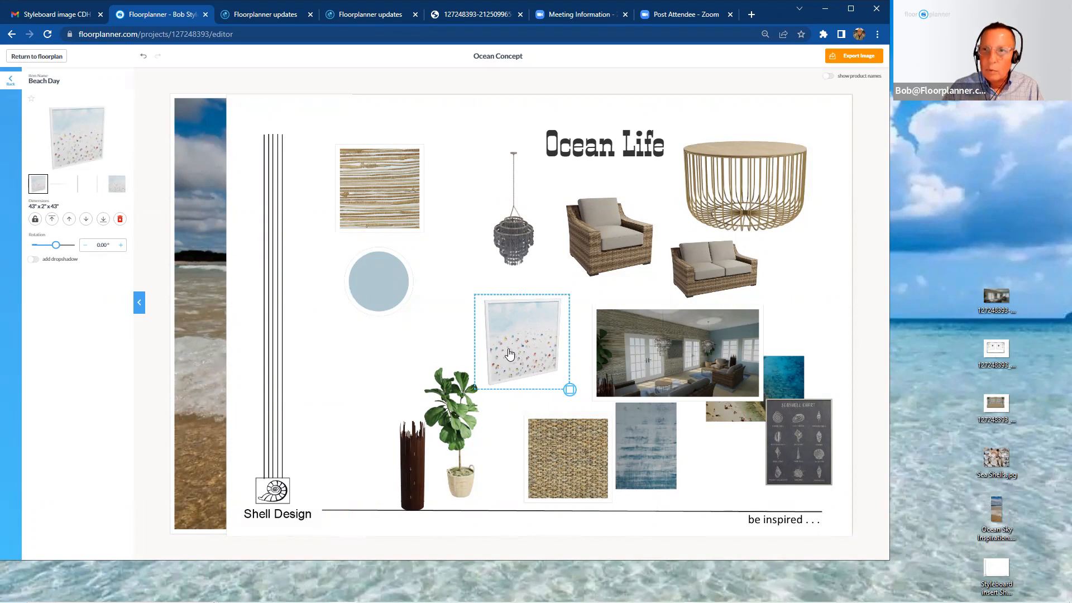
left_click(9, 84)
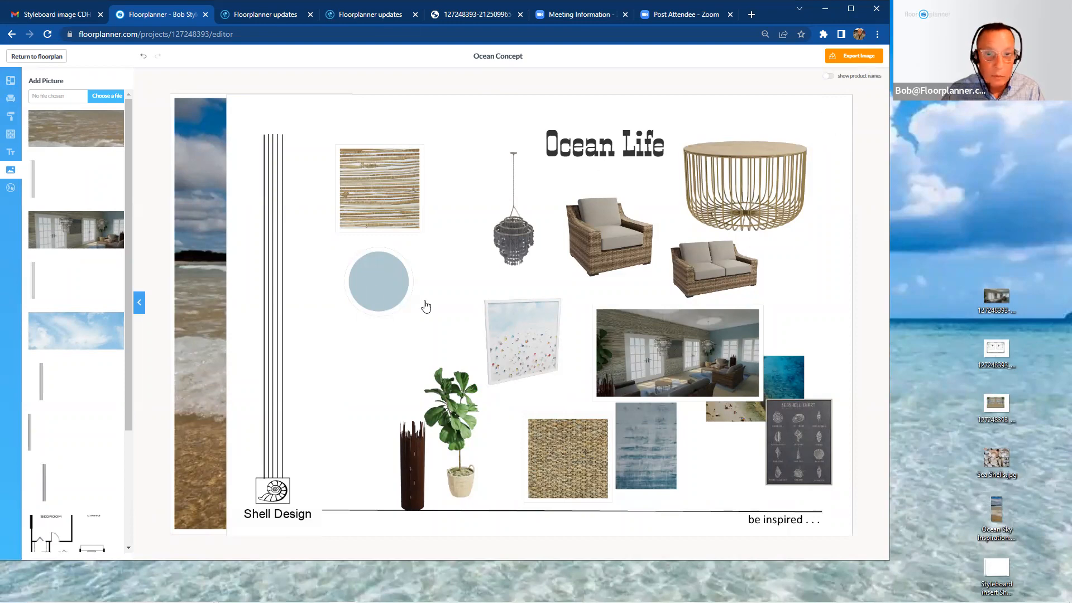
Export the styleboard as an SD image and open the downloaded file Ocean Concept.jpeg.
left_click(868, 58)
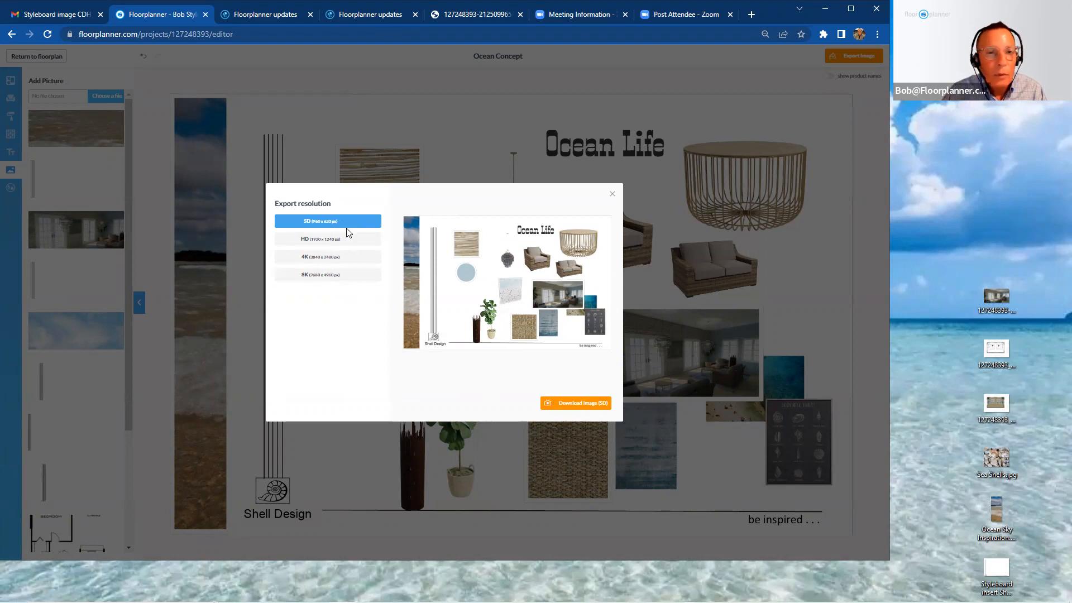
left_click(589, 412)
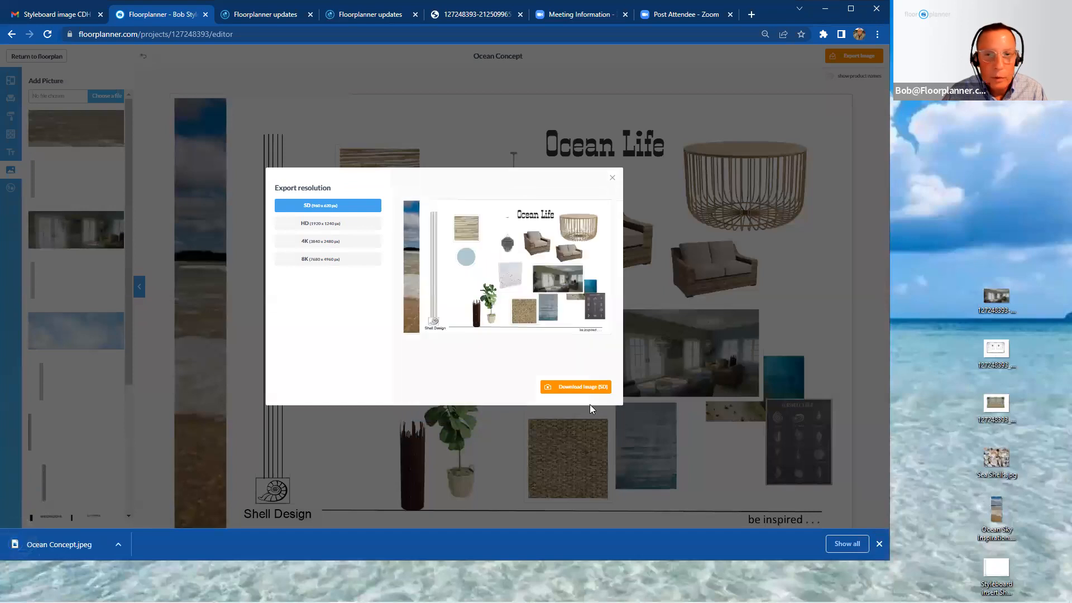
left_click(92, 538)
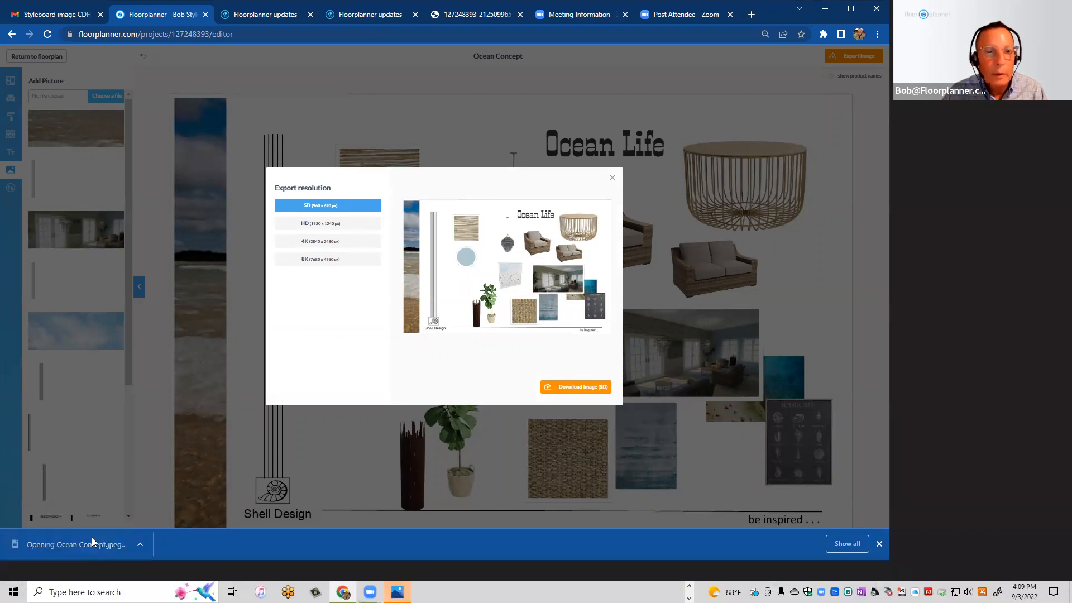